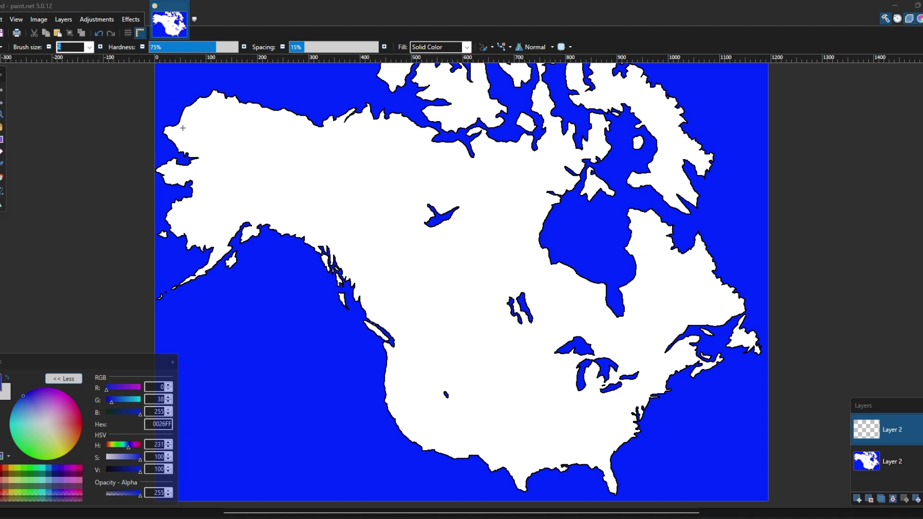
Draw the straight Alaska–Yukon border in black (000000) from the Arctic coast down to the Gulf of Alaska coast.
mouse_move(421, 177)
left_mouse_down()
mouse_move(363, 298)
mouse_move(521, 200)
mouse_move(513, 208)
mouse_move(412, 170)
mouse_move(382, 216)
mouse_move(429, 181)
mouse_move(406, 212)
mouse_move(532, 188)
mouse_move(501, 179)
mouse_move(492, 153)
mouse_move(504, 158)
mouse_move(506, 213)
left_mouse_up()
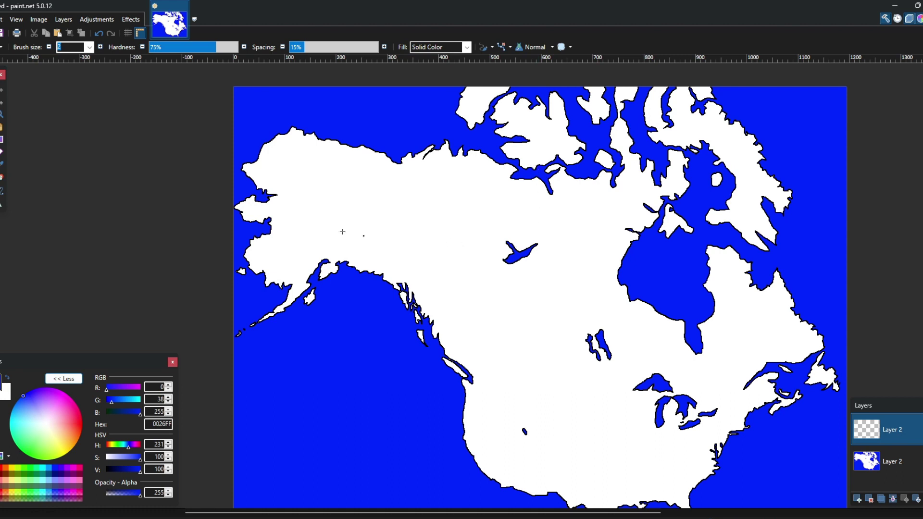
left_click(1, 116)
left_click(371, 182)
left_click_drag(356, 185, 490, 381)
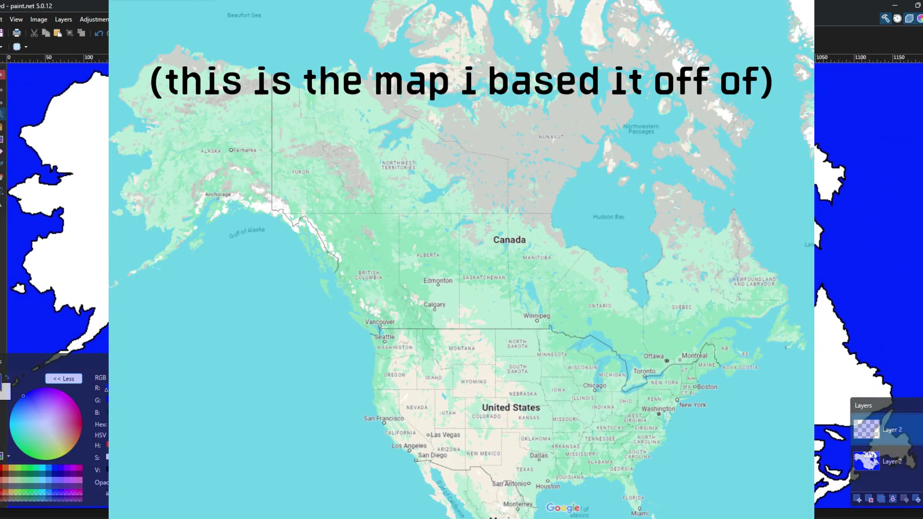
left_click(250, 167)
left_click_drag(249, 166, 394, 209)
left_click_drag(299, 262, 374, 287)
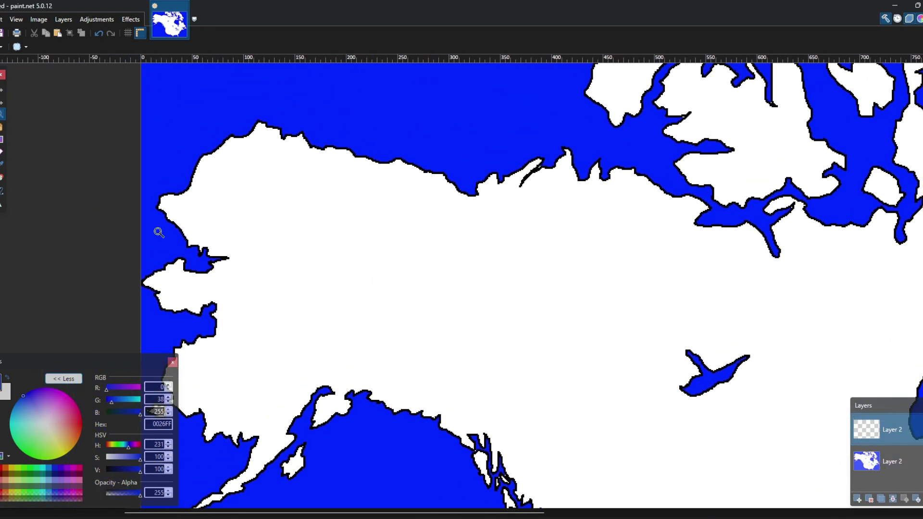
left_click(426, 216)
left_click_drag(422, 200, 412, 80)
right_click(445, 155)
left_click_drag(448, 155, 422, 236)
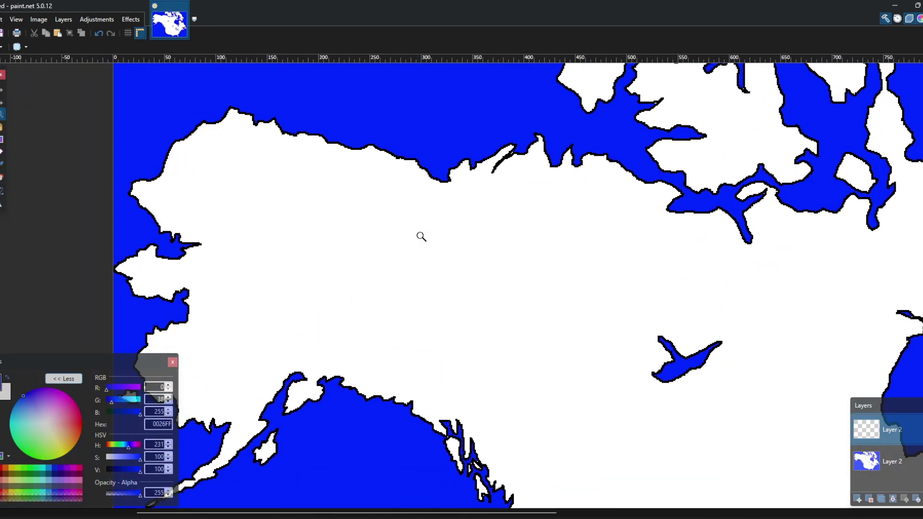
left_click(1, 155)
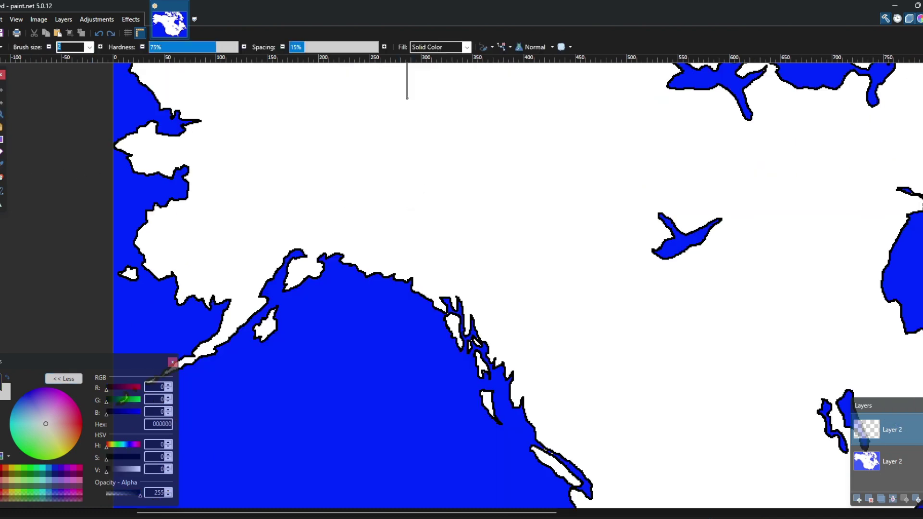
scroll(407, 98, "down", 2)
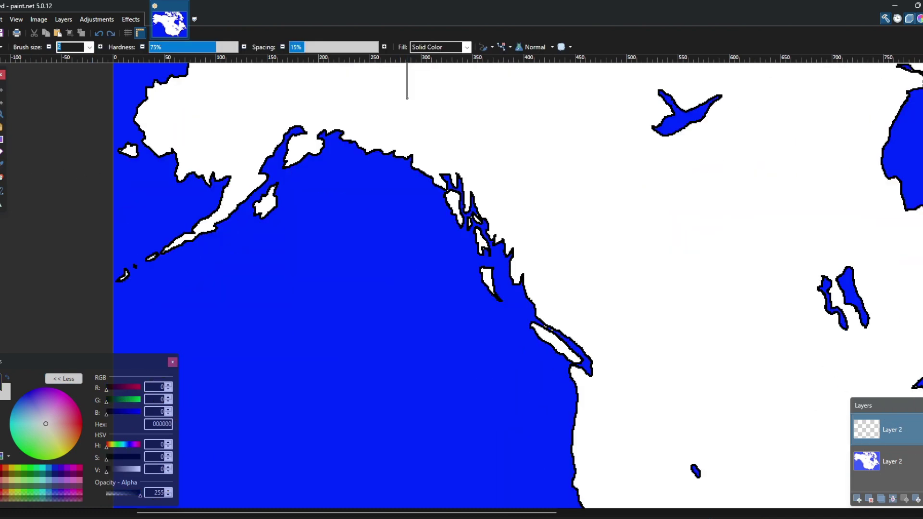
scroll(340, 333, "down", 1)
scroll(340, 333, "up", 4)
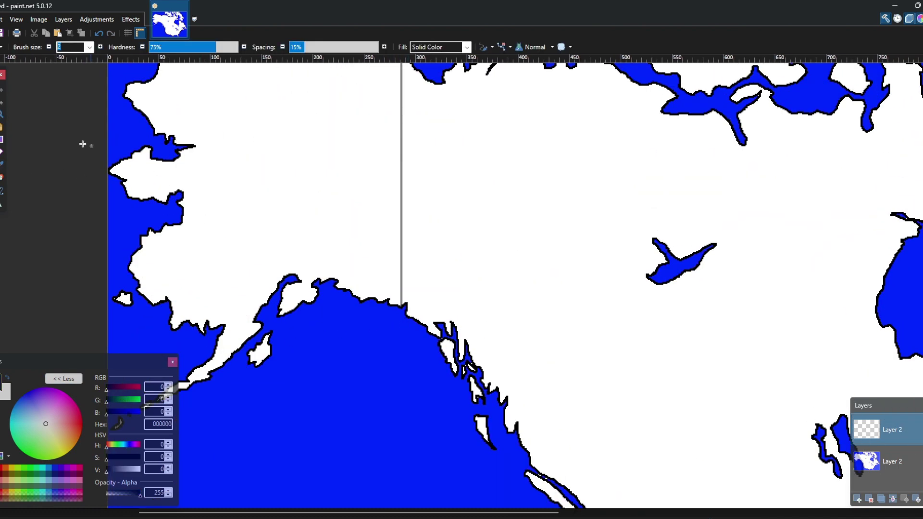
Erase the lower end of the vertical Alaska border line just above the Gulf of Alaska coast.
left_click(3, 114)
left_click(412, 286)
left_click(411, 286)
left_click_drag(407, 291, 236, 199)
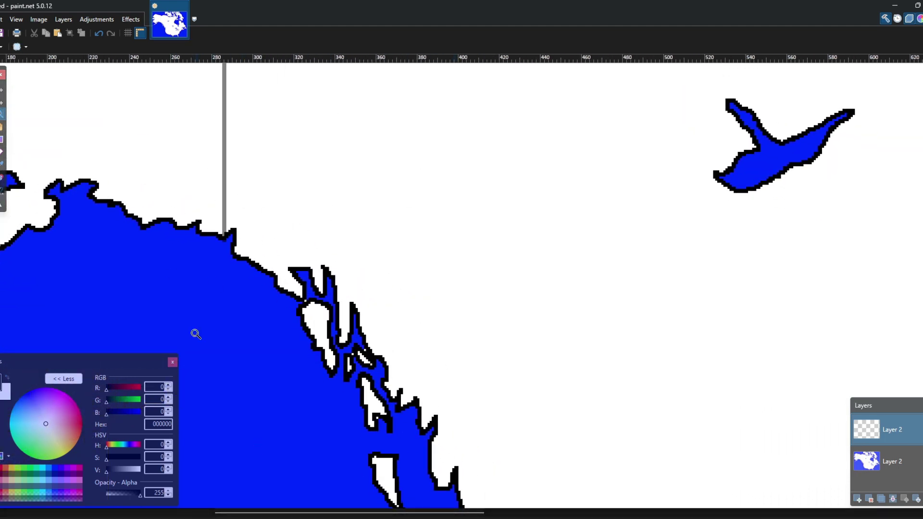
left_click(2, 152)
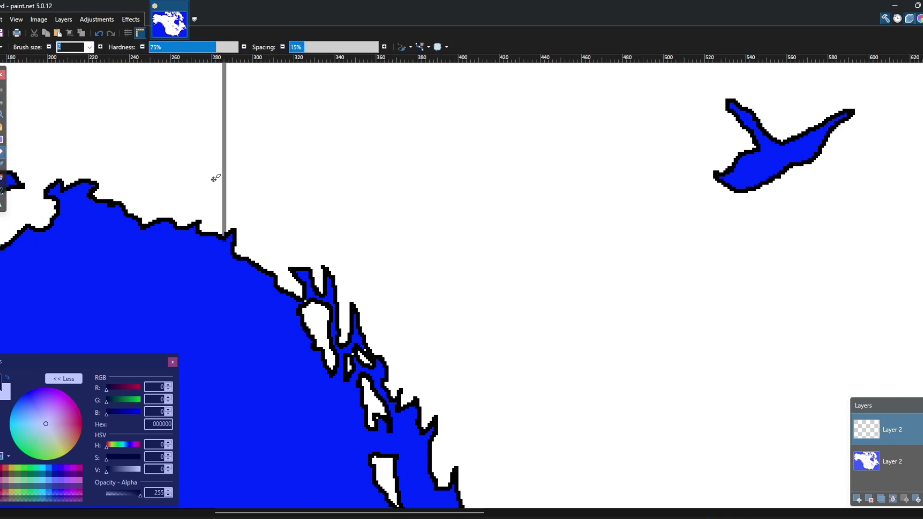
left_click_drag(223, 186, 225, 202)
left_click_drag(223, 238, 224, 220)
Try to draw the Alaska Panhandle border from the vertical line's lower end southeast to the coast.
left_click(1, 152)
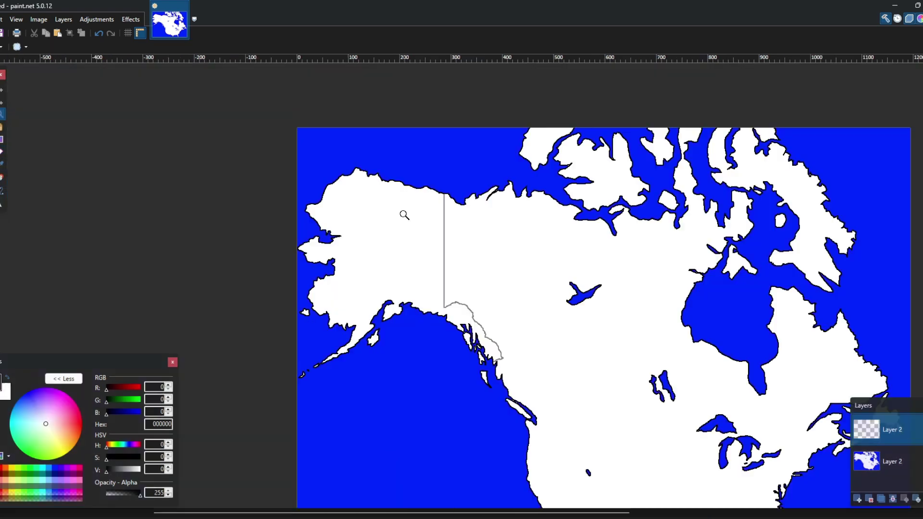
left_click_drag(392, 255, 346, 205)
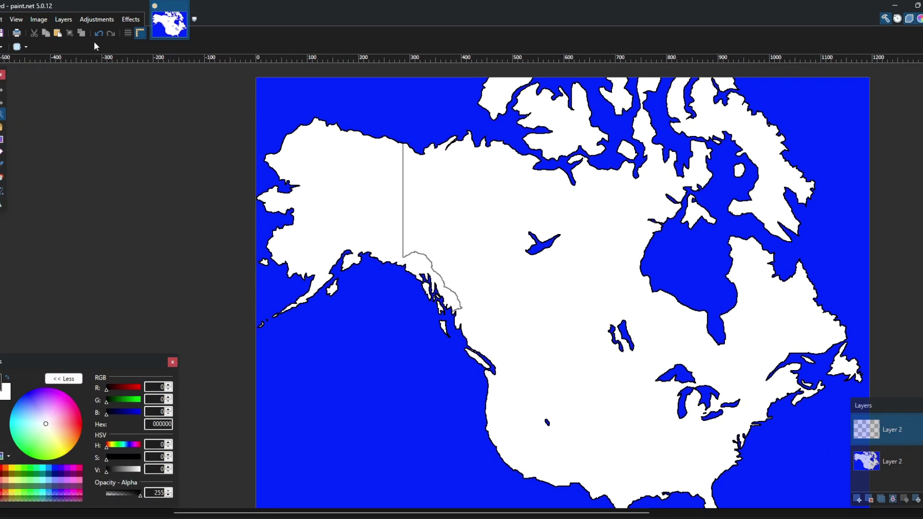
Redraw the Alaska Panhandle border closer to the shoreline, from the vertical line's lower end southeast to the Pacific coast.
left_click(423, 259)
left_click_drag(422, 258, 298, 163)
left_click(317, 226)
left_click(261, 164)
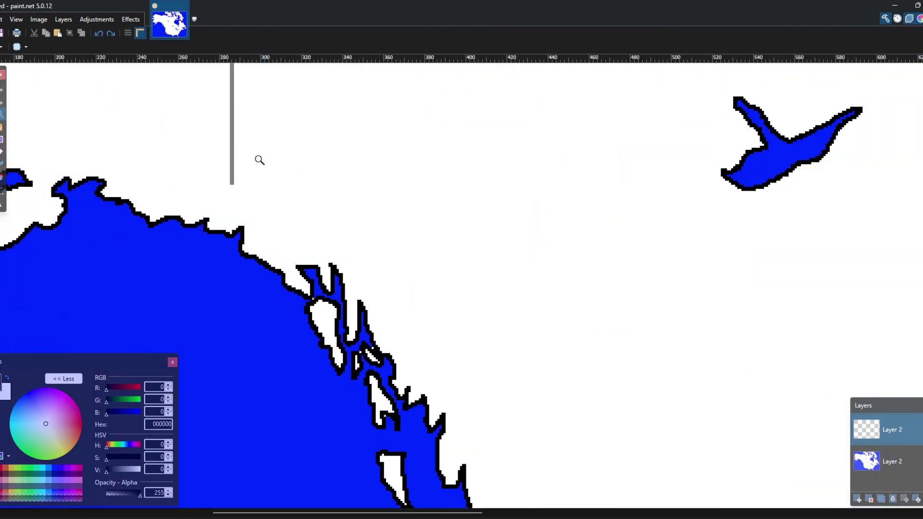
key("b")
mouse_move(232, 185)
left_mouse_down()
mouse_move(279, 179)
mouse_move(324, 242)
mouse_move(350, 252)
mouse_move(390, 325)
mouse_move(421, 349)
mouse_move(443, 416)
left_mouse_up()
left_click(2, 114)
right_click(367, 254)
right_click(366, 254)
right_click(379, 264)
right_click(378, 264)
left_click_drag(378, 264, 430, 301)
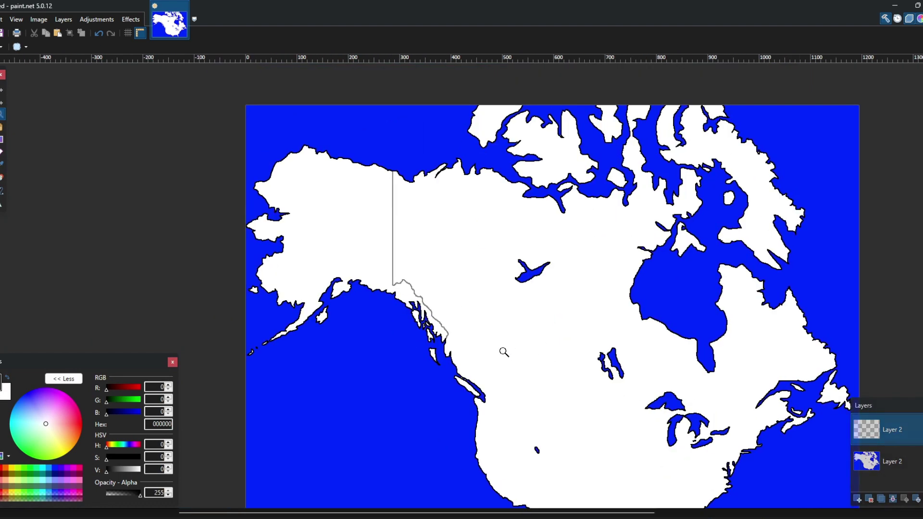
Draw Maine's border with Canada from the Atlantic coast north, across the top and down its northwest side.
left_click_drag(524, 201, 461, 203)
left_click_drag(569, 362, 365, 314)
left_click(423, 377)
left_click(422, 374)
left_click_drag(413, 366, 355, 268)
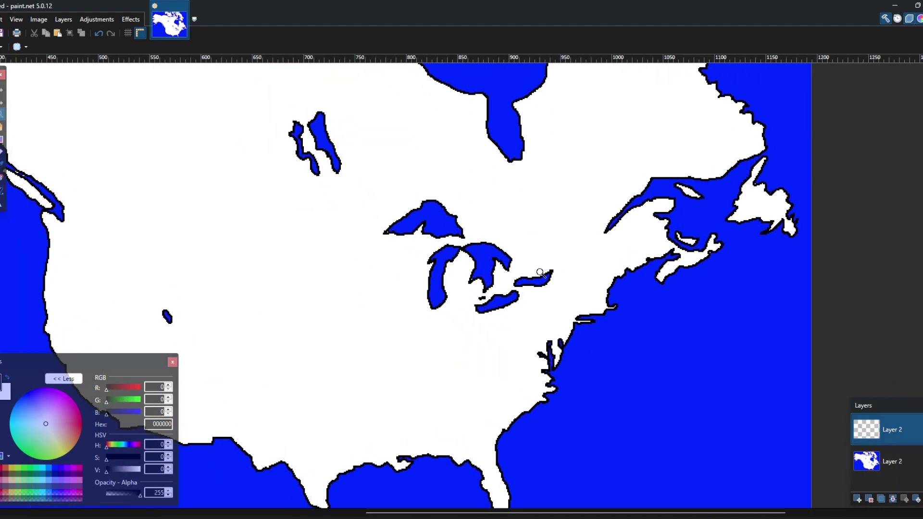
left_click_drag(490, 286, 453, 346)
left_click(586, 333)
left_click(600, 314)
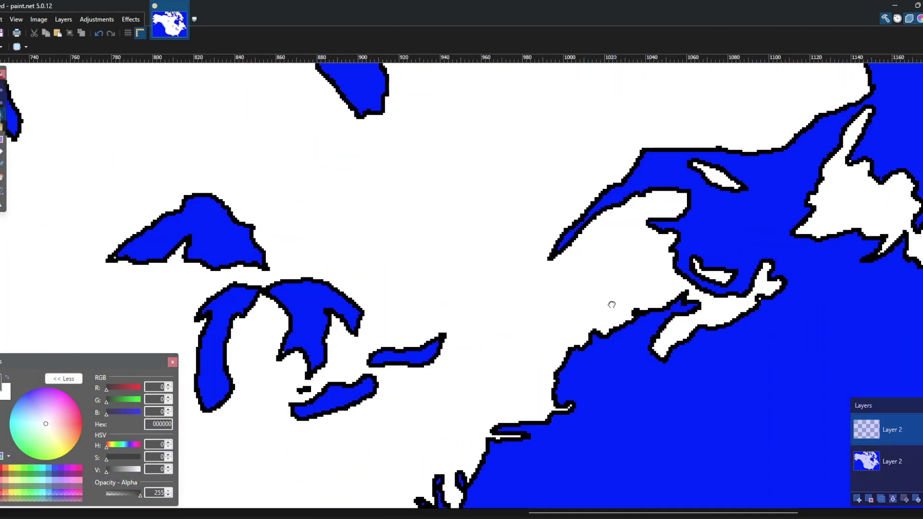
left_click_drag(601, 313, 426, 294)
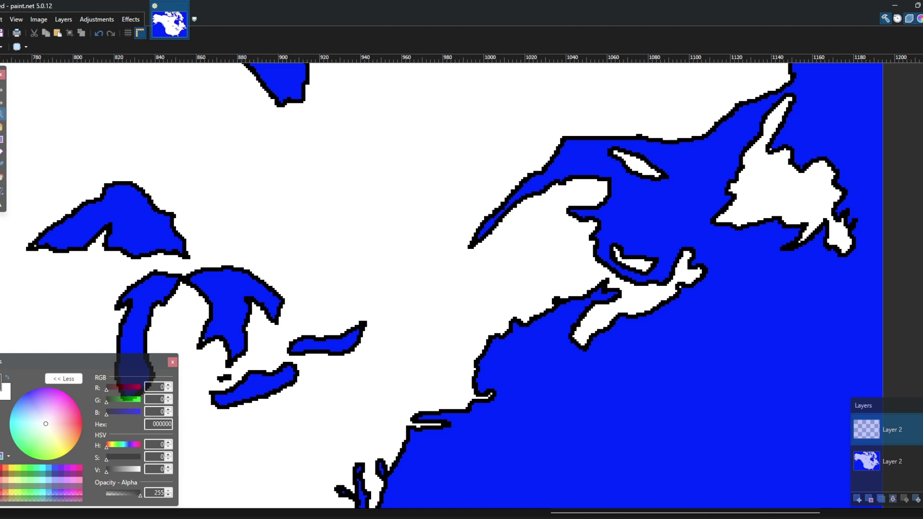
left_click(2, 152)
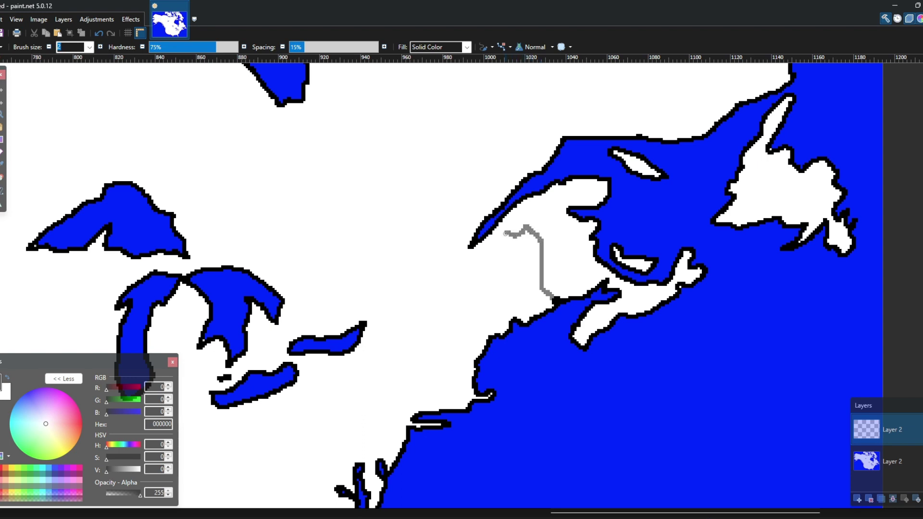
left_click_drag(503, 237, 498, 245)
Continue the border west from Maine in a straight stretch and down to Lake Ontario's eastern tip, touching up the line.
left_click_drag(488, 276, 471, 281)
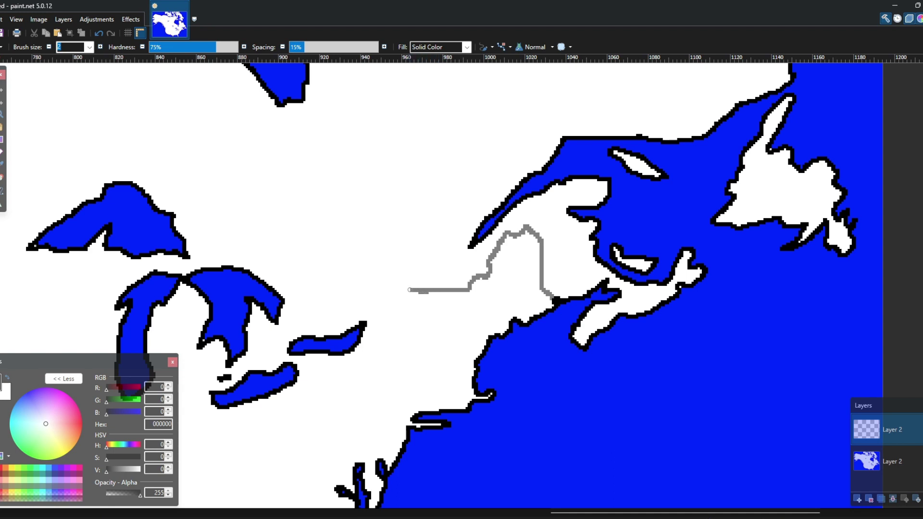
left_click_drag(386, 299, 364, 321)
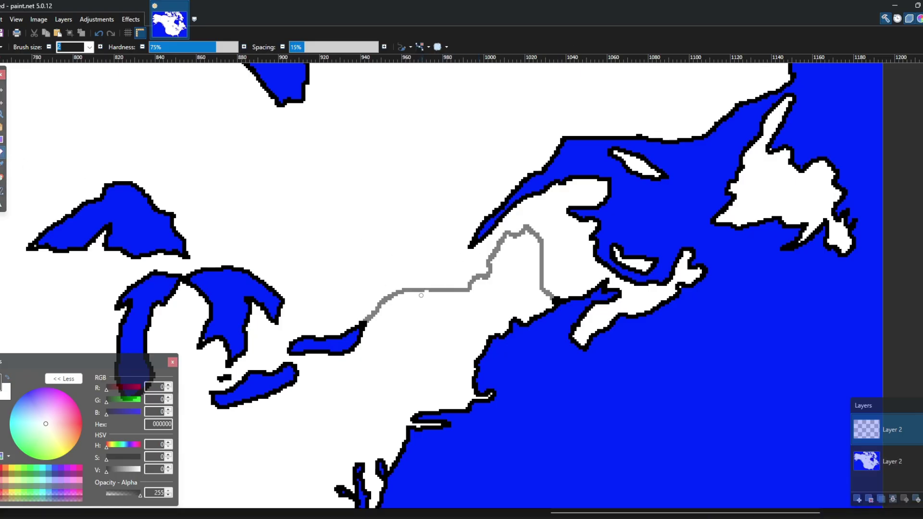
left_click(0, 152)
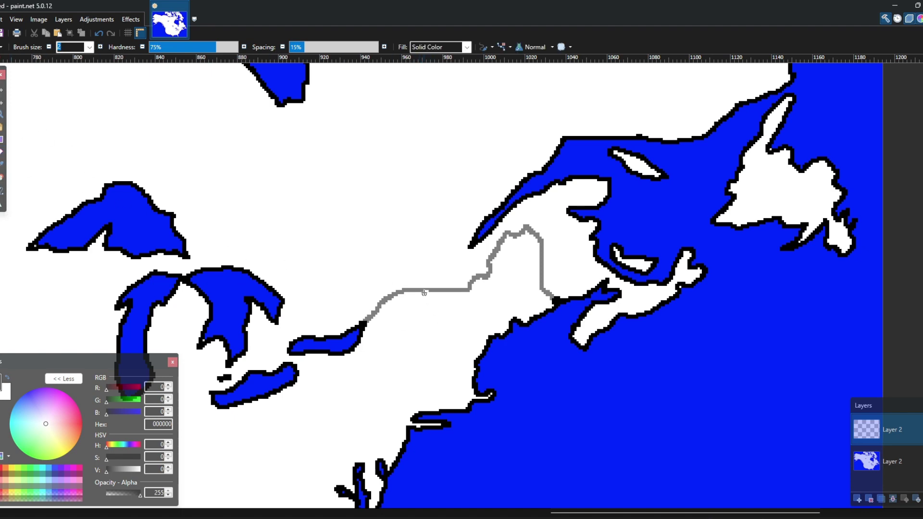
Draw the straight US–Canada border from the inlet beside Vancouver Island east to below Lake Winnipeg.
mouse_move(414, 302)
left_mouse_down()
mouse_move(546, 342)
mouse_move(505, 338)
mouse_move(488, 298)
mouse_move(398, 366)
mouse_move(492, 397)
mouse_move(763, 314)
left_mouse_up()
left_click_drag(801, 284, 647, 258)
left_click_drag(175, 257, 263, 261)
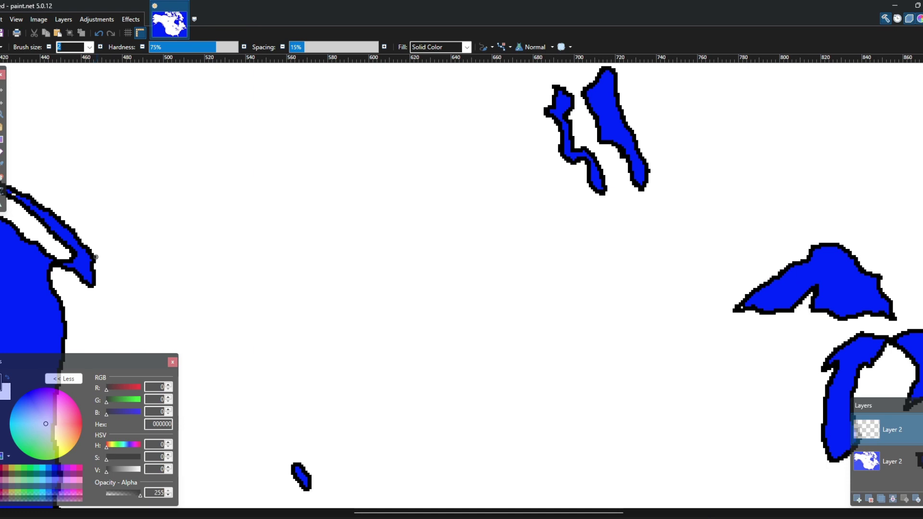
scroll(96, 257, "right", 10)
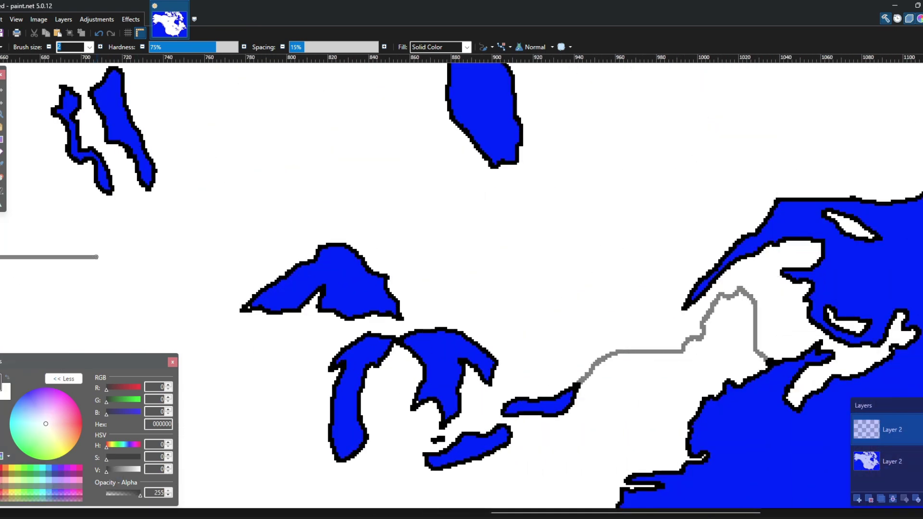
scroll(96, 257, "right", 1)
Extend the western border with a small northward notch past Lake Winnipeg, then a winding line to Lake Superior.
mouse_move(96, 257)
left_mouse_down()
mouse_move(137, 267)
mouse_move(183, 297)
mouse_move(207, 331)
mouse_move(220, 321)
left_mouse_up()
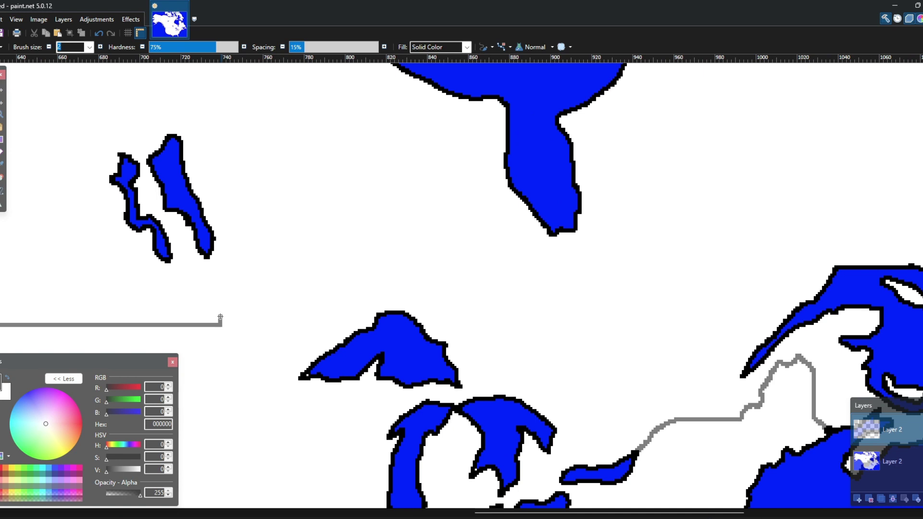
left_click_drag(222, 313, 228, 315)
left_click_drag(271, 334, 281, 339)
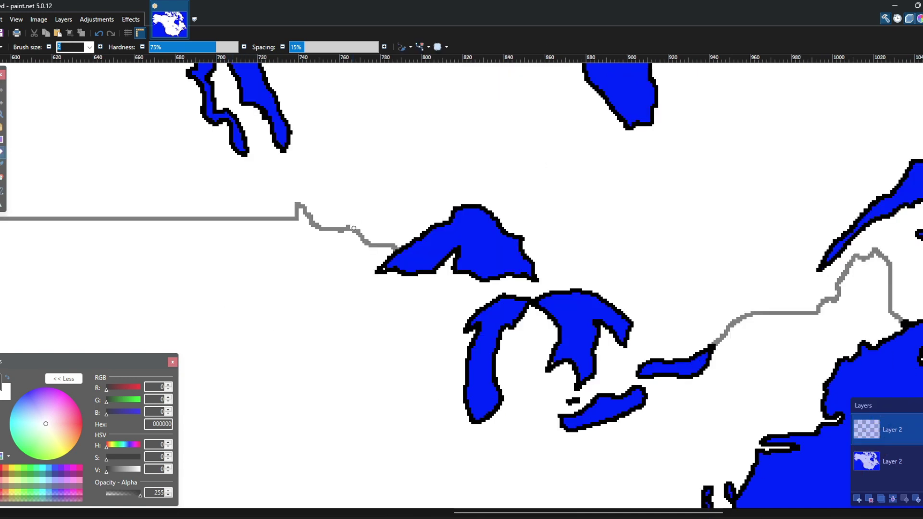
Erase and reshape the border's final stretch west of Lake Superior so that it meets the lake's shore.
mouse_move(352, 229)
left_mouse_down()
mouse_move(354, 243)
mouse_move(398, 246)
left_mouse_up()
left_click(0, 152)
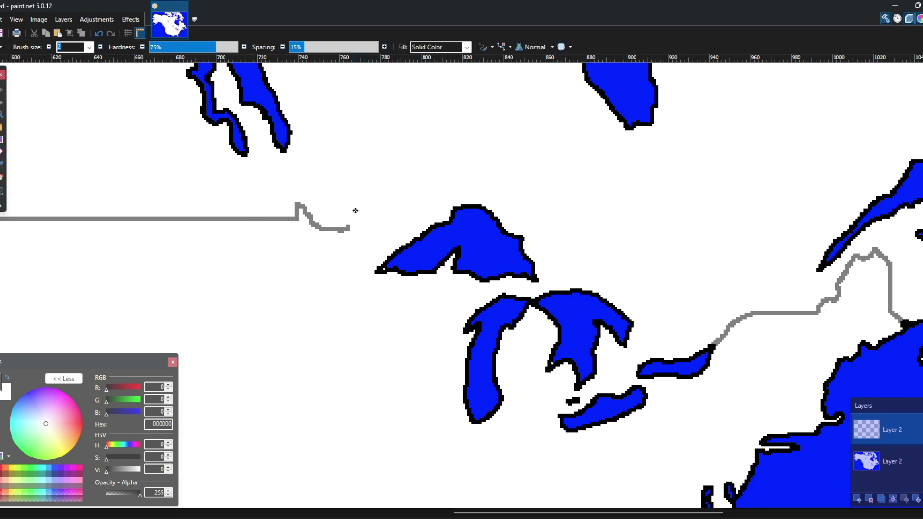
left_click_drag(356, 229, 386, 237)
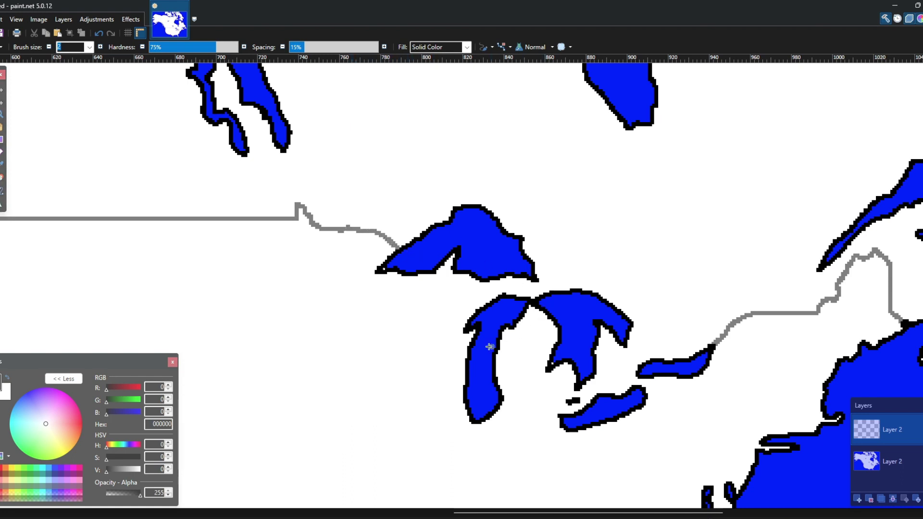
left_click_drag(362, 356, 469, 368)
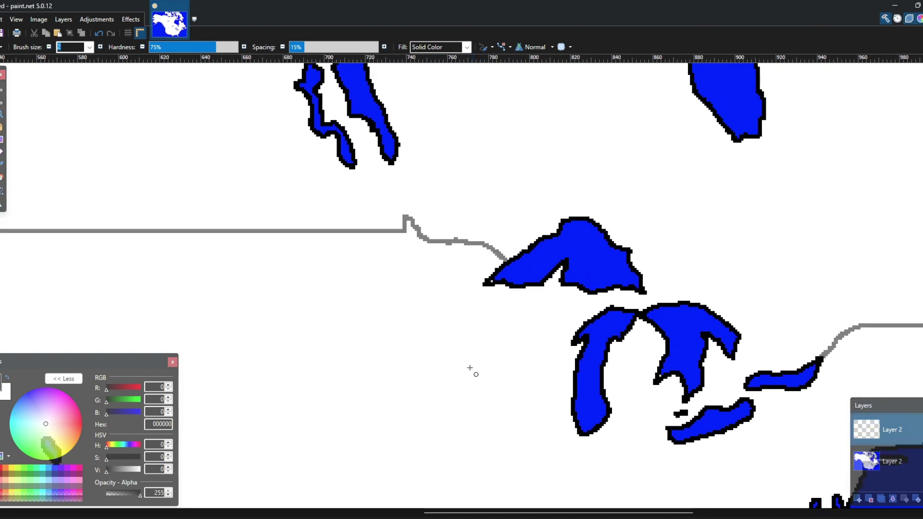
left_click(2, 152)
mouse_move(470, 240)
left_mouse_down()
mouse_move(506, 263)
mouse_move(490, 245)
left_mouse_up()
left_click(1, 152)
left_click_drag(472, 245, 490, 258)
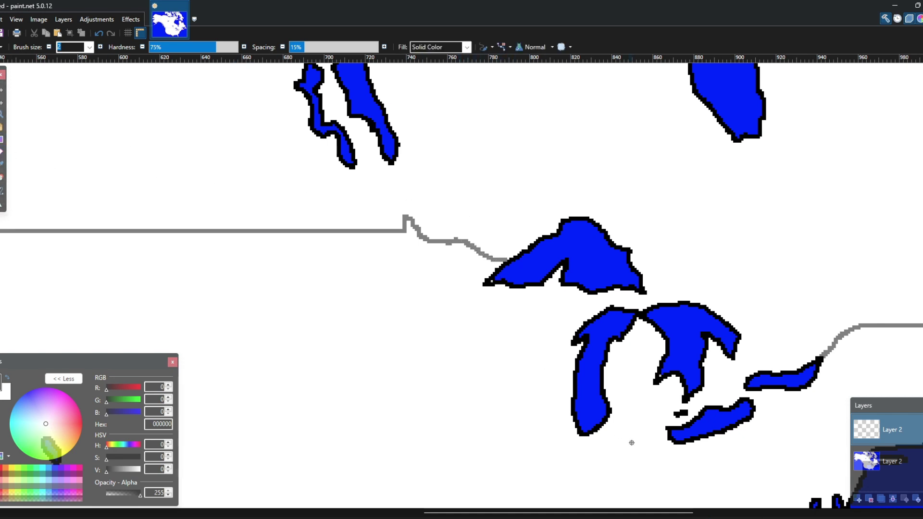
Draw short border segments linking the Great Lakes: Superior to Huron, Huron to Erie, and Erie to Ontario.
left_click_drag(356, 208, 313, 113)
left_click_drag(634, 218, 416, 152)
left_click_drag(533, 223, 543, 316)
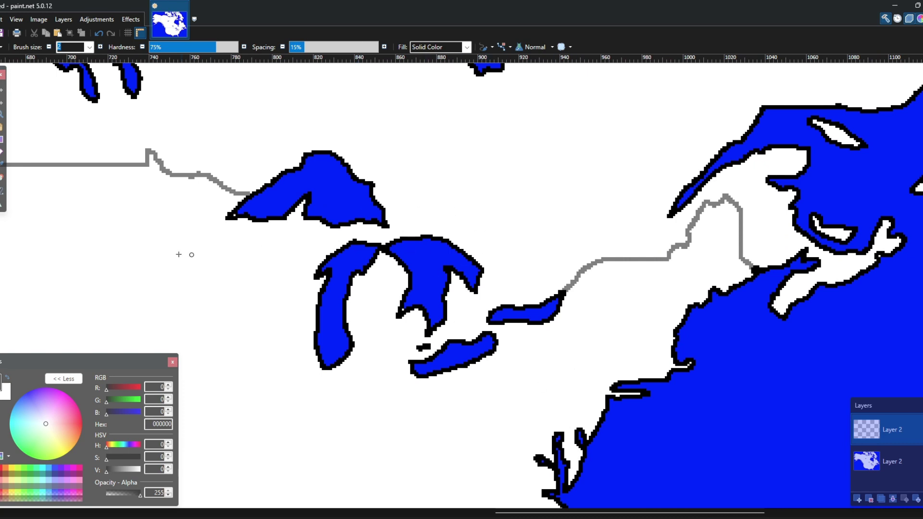
left_click_drag(380, 229, 402, 236)
left_click_drag(421, 345, 412, 360)
left_click_drag(496, 325, 494, 335)
Draw a black oval outline in the water around Prince Edward Island.
left_click(2, 114)
right_click(279, 223)
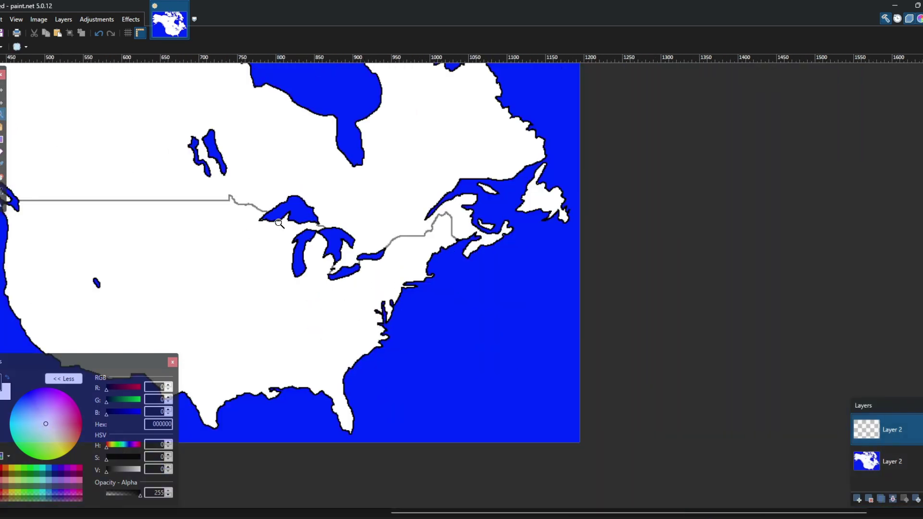
left_click_drag(279, 224, 570, 349)
left_click_drag(500, 212, 273, 226)
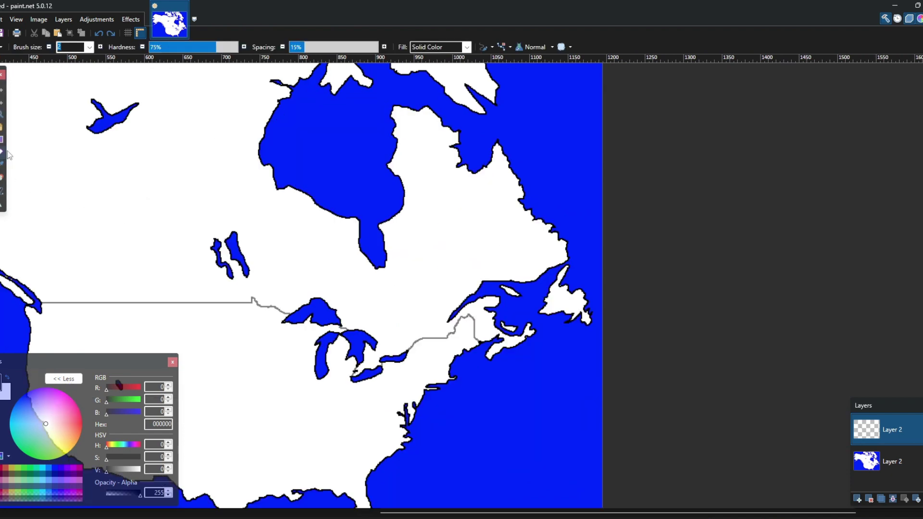
left_click(1, 115)
left_click(524, 316)
left_click(522, 315)
left_click(466, 315)
left_click(466, 315)
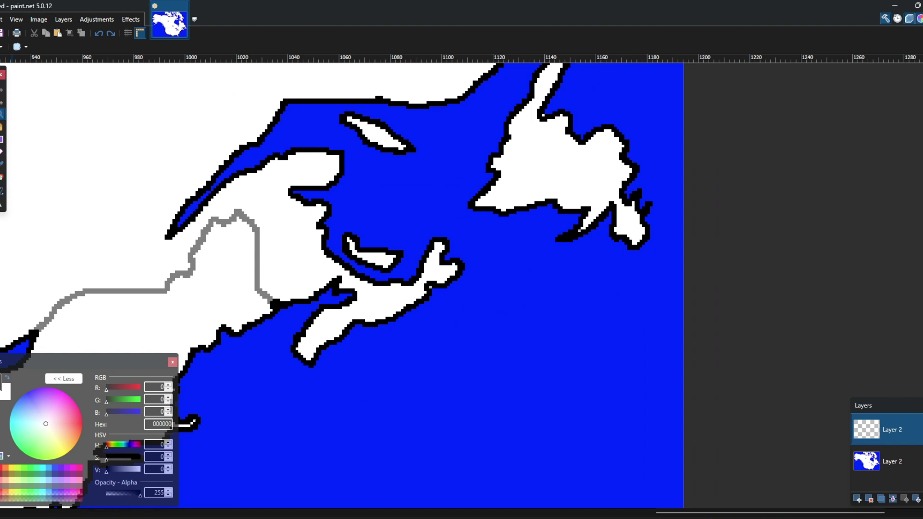
key("b")
mouse_move(363, 236)
left_mouse_down()
mouse_move(334, 233)
mouse_move(369, 272)
mouse_move(406, 267)
mouse_move(378, 234)
mouse_move(350, 230)
left_mouse_up()
left_click_drag(418, 305, 457, 284)
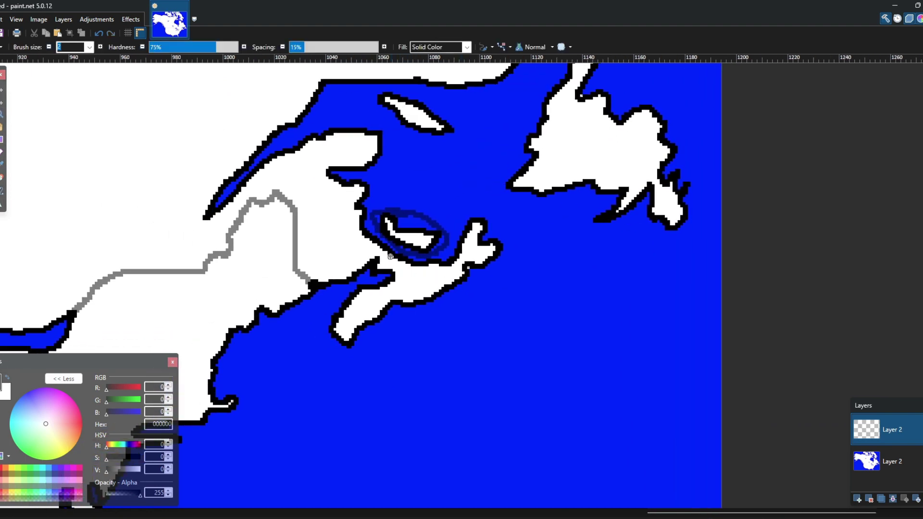
Draw New Brunswick's northern border with Quebec and its short border with Nova Scotia at the isthmus.
left_click_drag(391, 256, 507, 386)
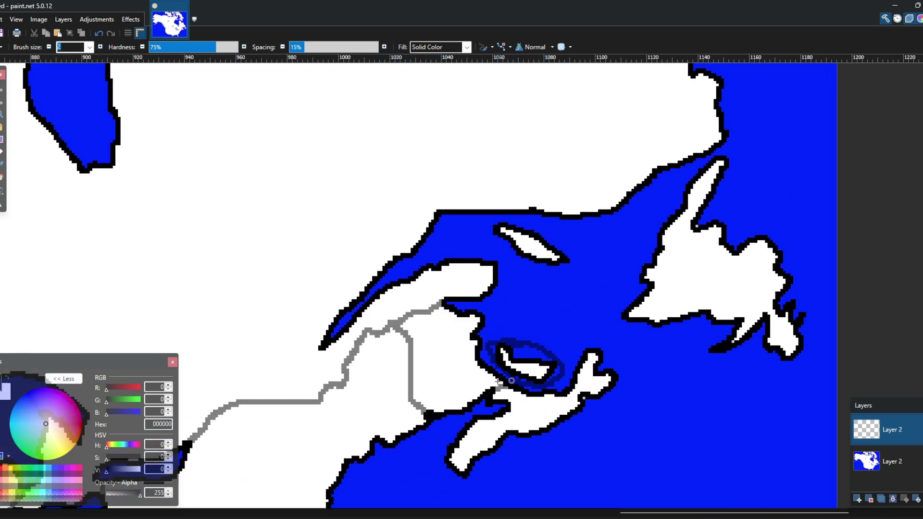
left_click_drag(456, 345, 577, 508)
mouse_move(360, 504)
left_mouse_down()
mouse_move(521, 290)
mouse_move(461, 297)
mouse_move(491, 365)
left_mouse_up()
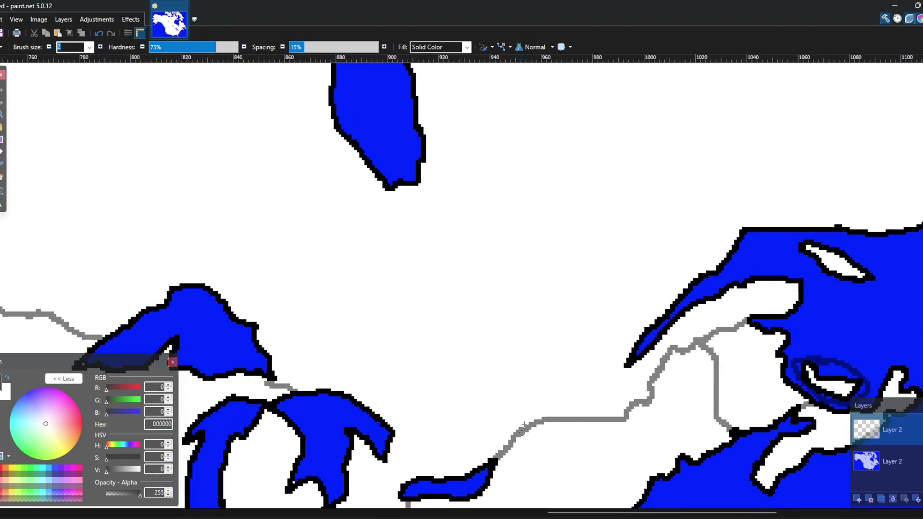
Draw the southern Quebec–Labrador border as a short line north from the coast and a long straight line west.
scroll(329, 342, "right", 9)
scroll(329, 342, "up", 3)
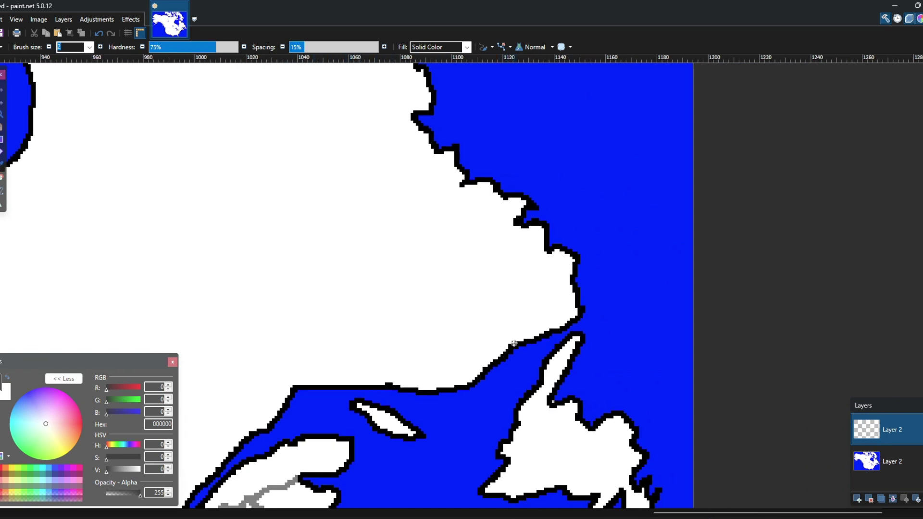
scroll(513, 343, "up", 1)
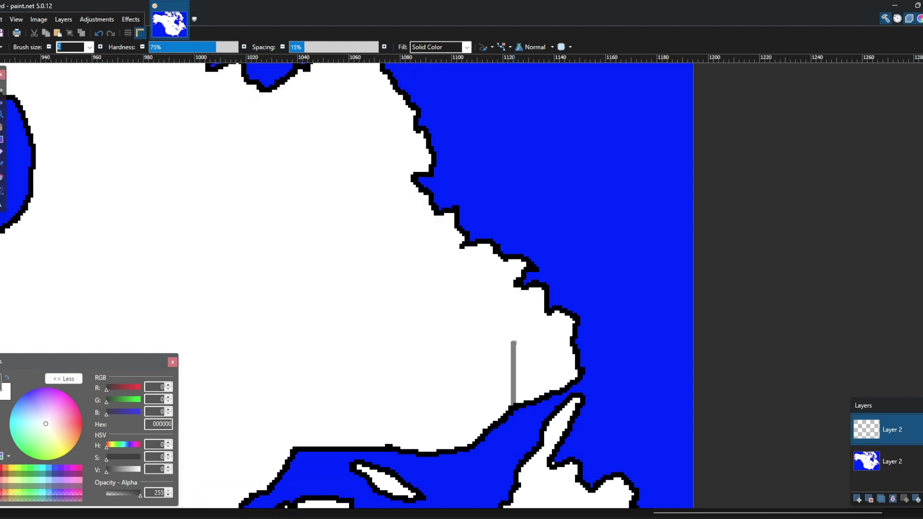
scroll(514, 347, "right", 2)
scroll(513, 347, "down", 1)
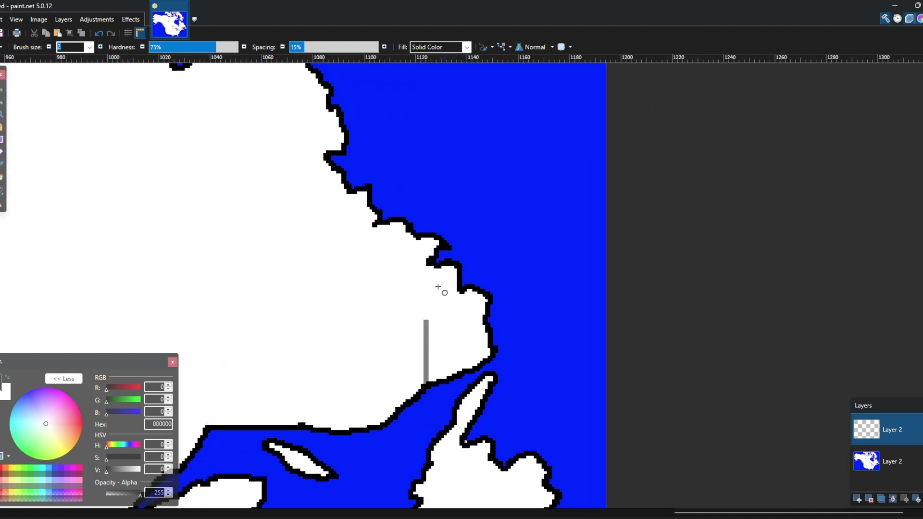
scroll(446, 330, "left", 5)
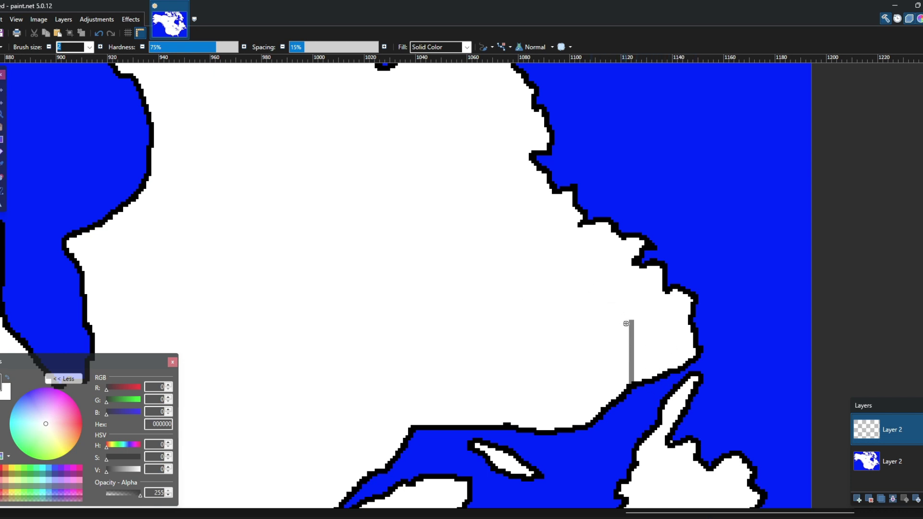
scroll(630, 322, "left", 3)
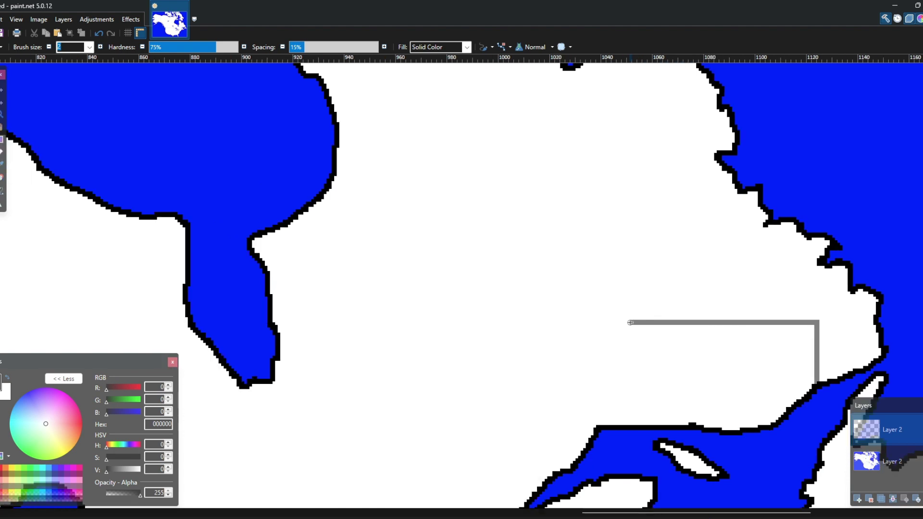
Continue the Quebec–Labrador border through a winding western loop and straight north to the peninsula's northern tip.
scroll(631, 323, "up", 5)
scroll(631, 323, "right", 1)
scroll(592, 203, "down", 3)
scroll(591, 203, "up", 1)
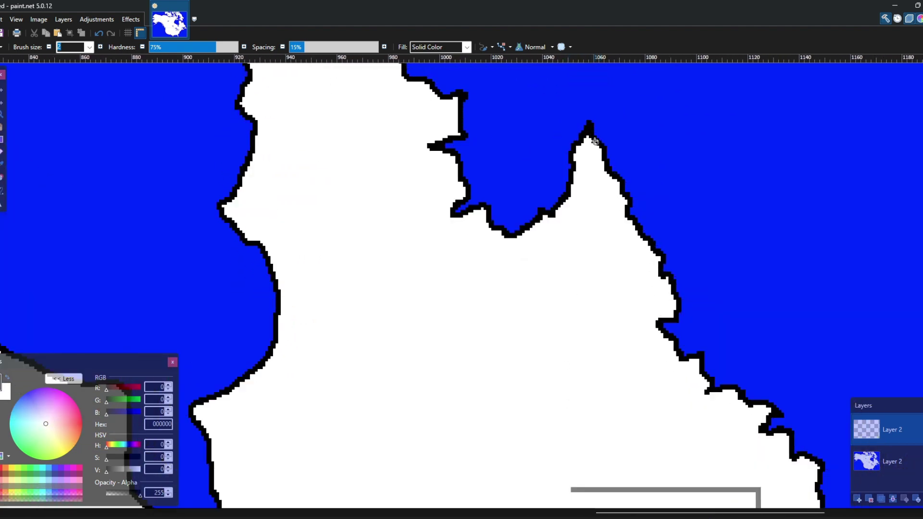
scroll(590, 467, "down", 1)
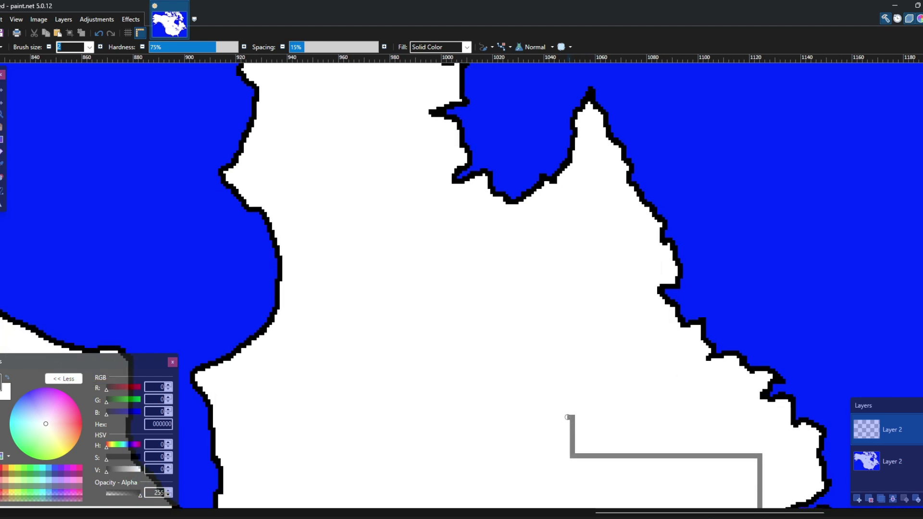
mouse_move(567, 417)
left_mouse_down()
mouse_move(536, 412)
mouse_move(501, 435)
mouse_move(488, 408)
mouse_move(506, 337)
mouse_move(520, 331)
mouse_move(550, 378)
mouse_move(572, 354)
left_mouse_up()
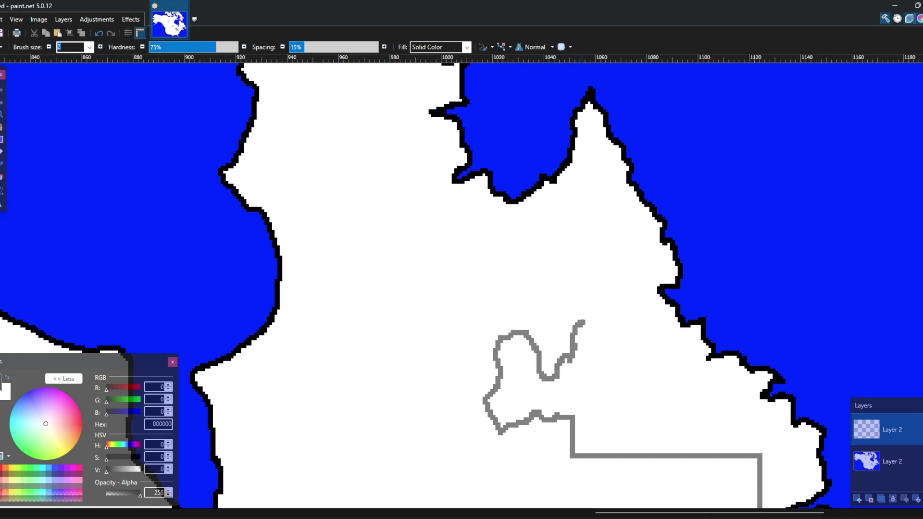
scroll(587, 316, "up", 5)
left_click_drag(587, 316, 587, 316)
scroll(588, 316, "up", 3)
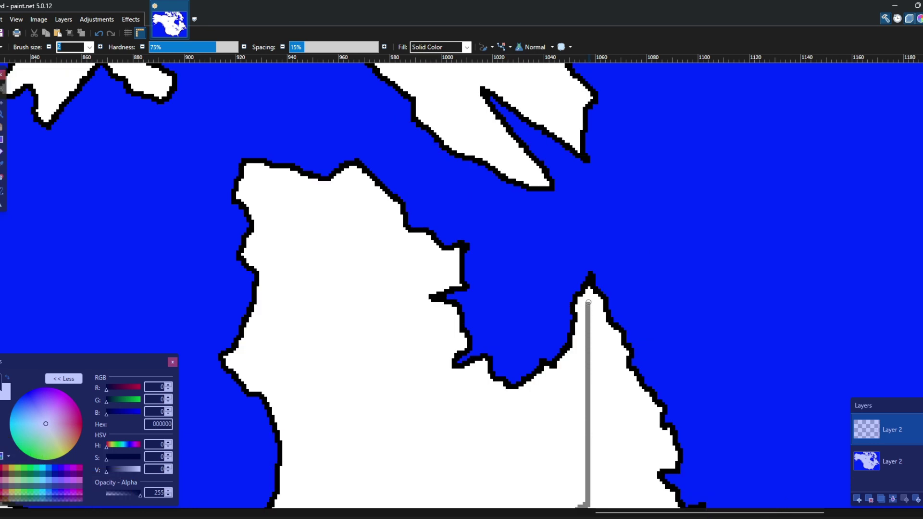
left_click_drag(589, 292, 588, 288)
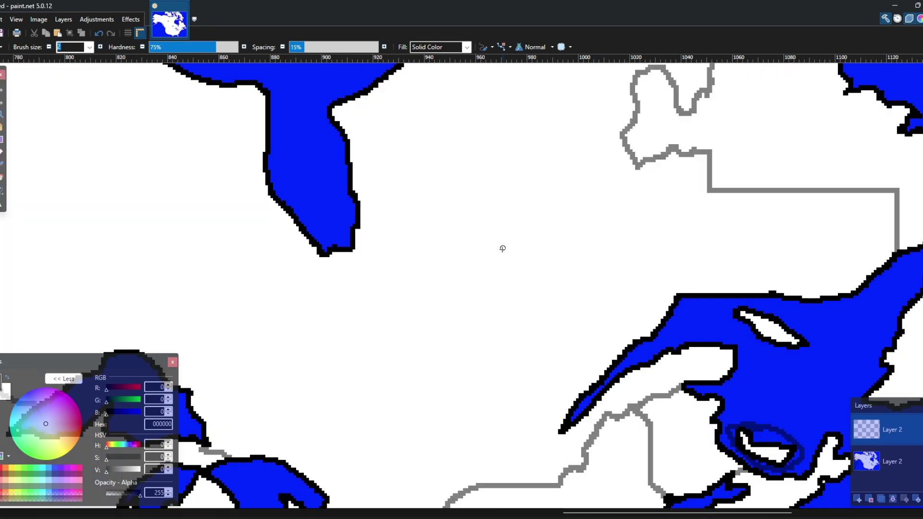
Draw the Ontario–Quebec border straight south from James Bay, bending southeast to meet the border northeast of Lake Ontario.
left_click_drag(503, 248, 421, 493)
left_click_drag(242, 279, 371, 182)
left_click_drag(404, 297, 466, 82)
mouse_move(442, 205)
left_mouse_down()
mouse_move(442, 274)
mouse_move(480, 416)
mouse_move(462, 393)
mouse_move(478, 264)
mouse_move(483, 284)
left_mouse_up()
scroll(483, 285, "down", 3)
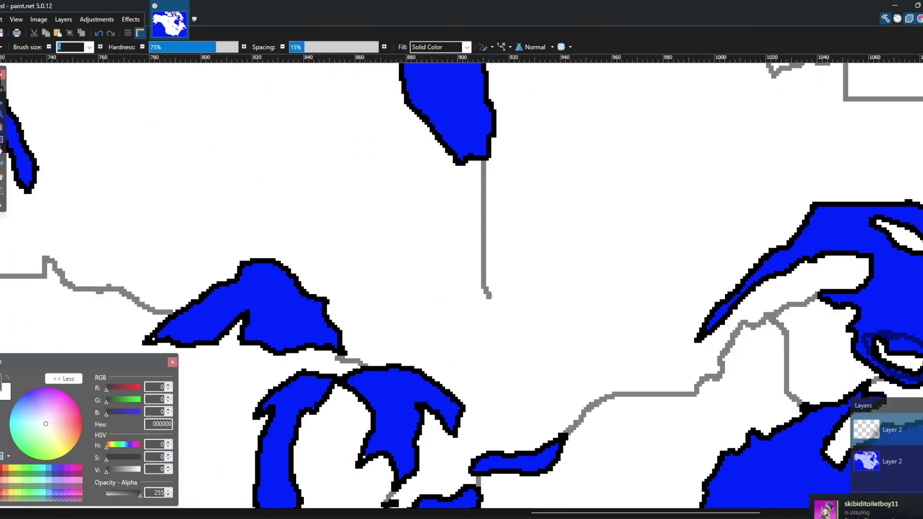
mouse_move(507, 311)
left_mouse_down()
mouse_move(519, 330)
mouse_move(584, 369)
left_mouse_up()
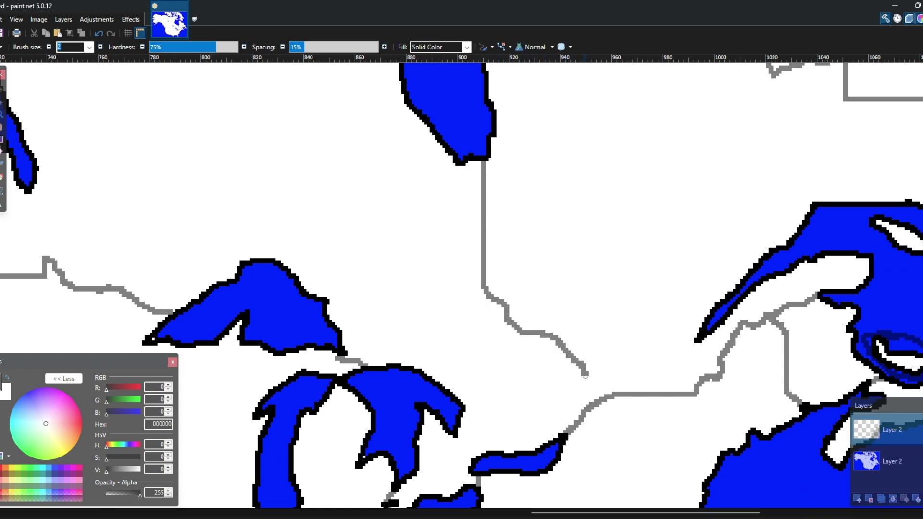
left_click_drag(572, 410, 580, 464)
Examine the Labrador and Ontario–Quebec borders against the whole map and up close.
mouse_move(444, 300)
left_mouse_down()
mouse_move(539, 367)
mouse_move(564, 189)
mouse_move(516, 449)
mouse_move(636, 391)
mouse_move(671, 397)
left_mouse_up()
mouse_move(437, 324)
left_mouse_down()
mouse_move(480, 274)
mouse_move(322, 138)
left_mouse_up()
left_click_drag(501, 272, 498, 459)
left_click_drag(691, 263, 347, 336)
left_click(1, 116)
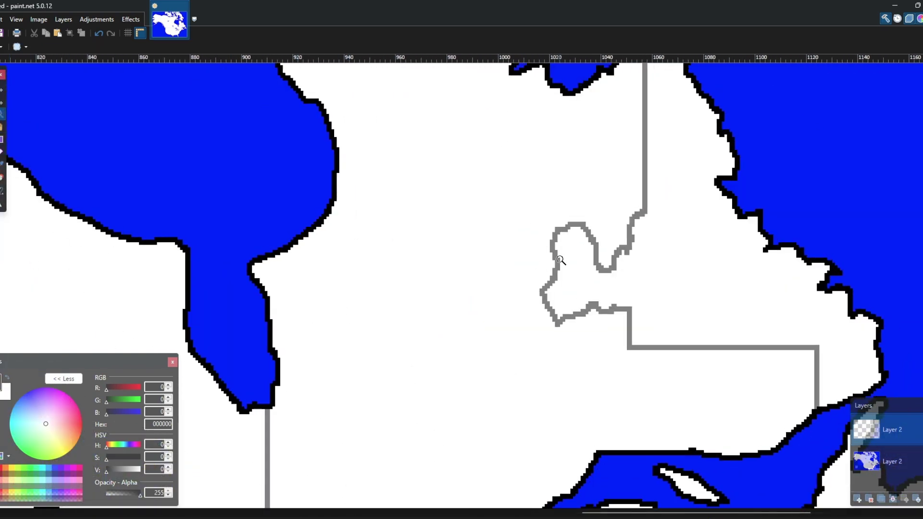
scroll(563, 262, "down", 4)
left_click_drag(569, 269, 563, 299)
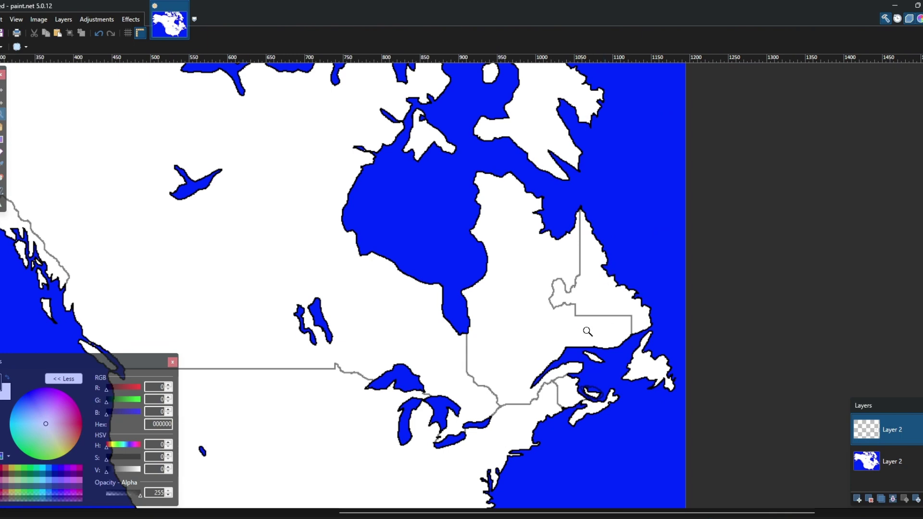
left_click_drag(608, 301, 577, 317)
scroll(586, 328, "up", 2)
left_click(596, 345)
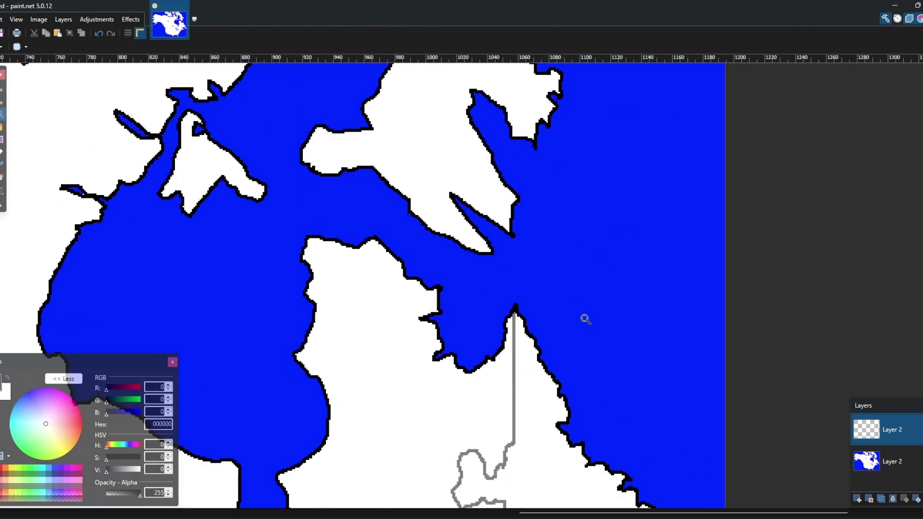
right_click(604, 342)
left_click(599, 311)
left_click(597, 311)
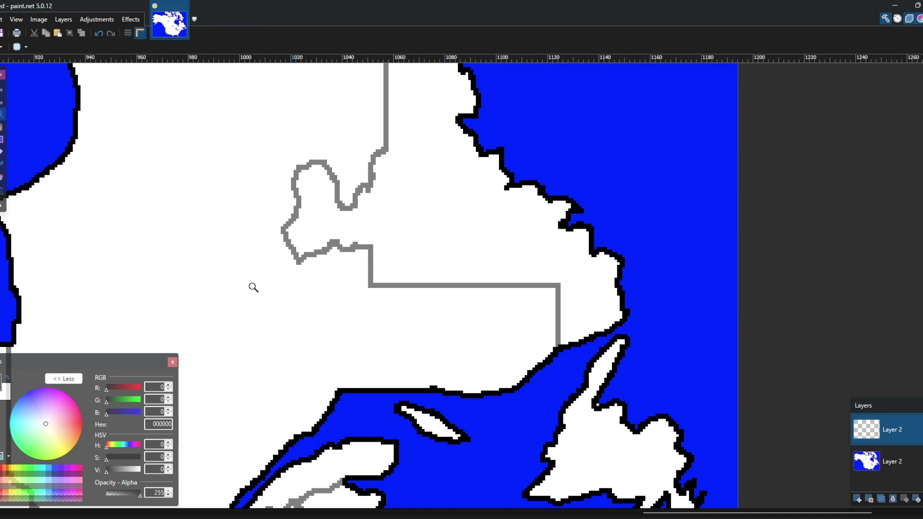
Erase the long horizontal line and the short coastal segment of Labrador's southern border.
left_click(2, 151)
left_click_drag(371, 286, 556, 297)
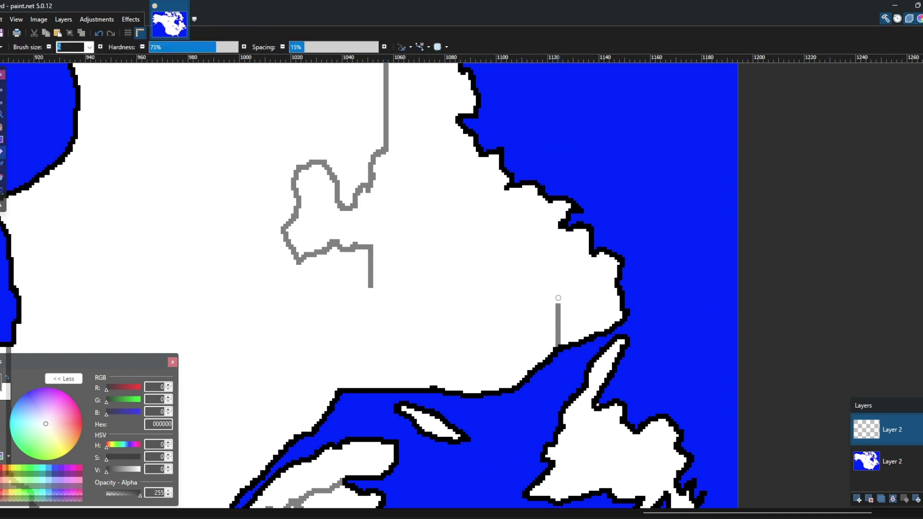
left_click_drag(558, 351, 557, 300)
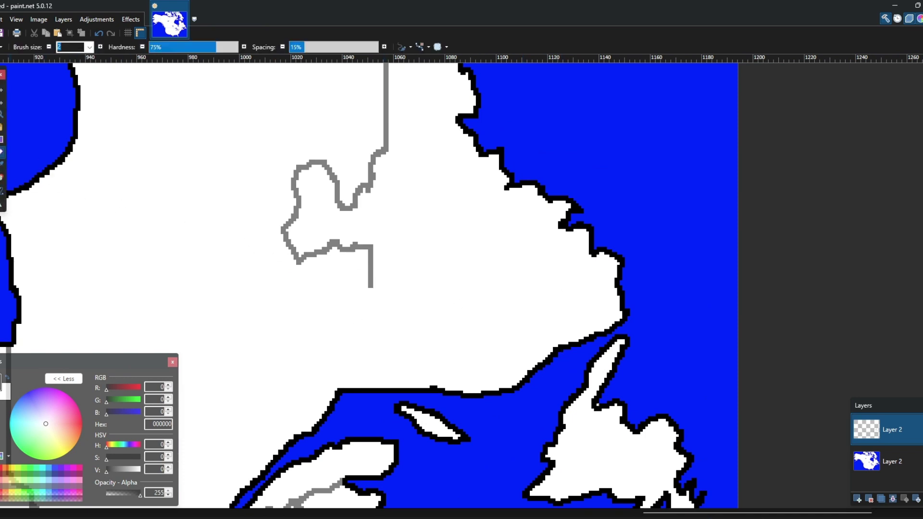
Extend Labrador's southwestern segment south, draw a straight line east to the coast, and erase the overshoot below the corner.
left_click(1, 177)
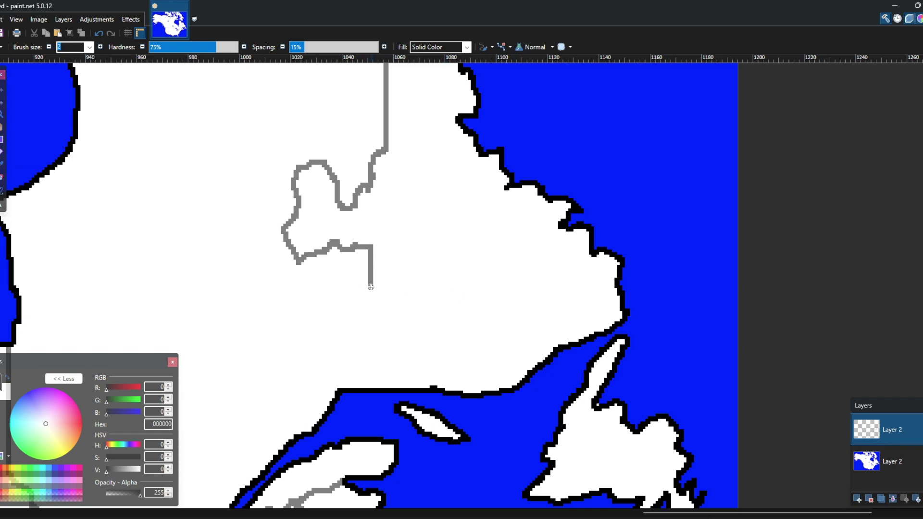
scroll(371, 288, "down", 3)
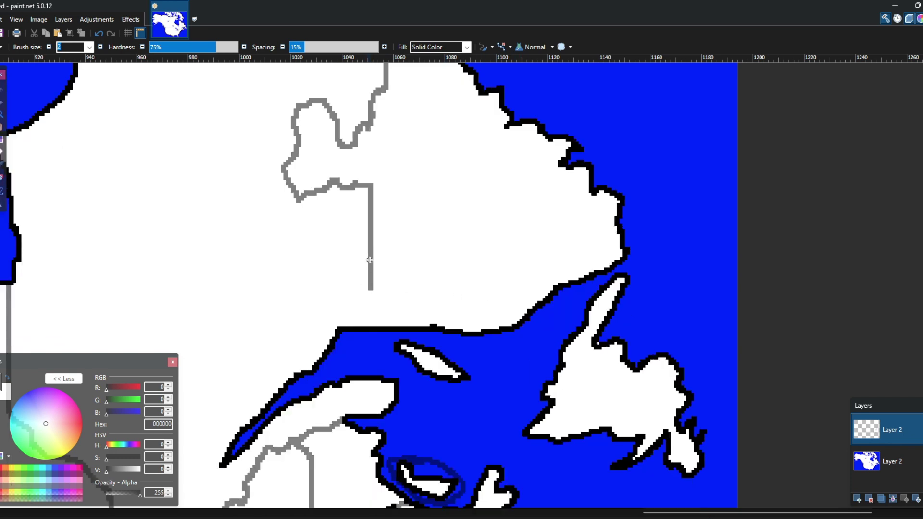
scroll(370, 263, "right", 12)
mouse_move(371, 263)
left_mouse_down()
mouse_move(504, 279)
mouse_move(596, 322)
left_mouse_up()
mouse_move(509, 311)
left_mouse_down()
mouse_move(632, 316)
mouse_move(685, 417)
mouse_move(660, 375)
left_mouse_up()
key("e")
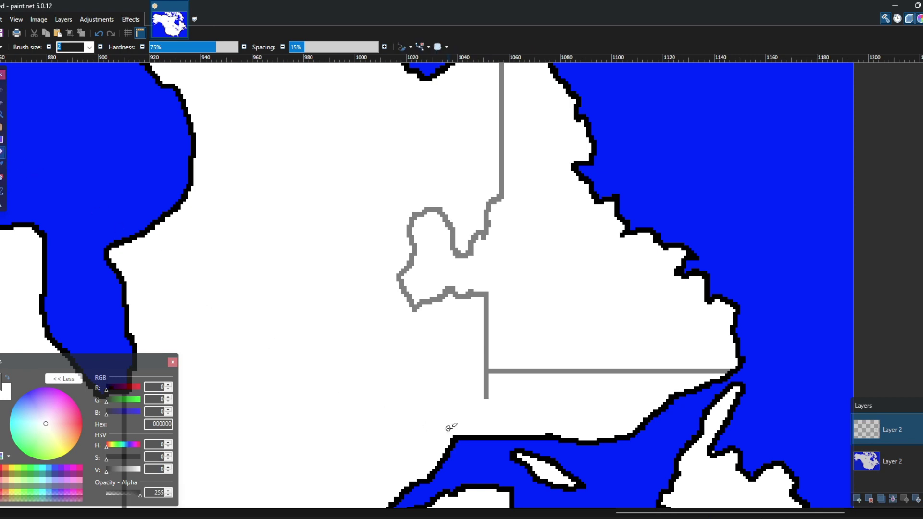
left_click_drag(488, 375, 486, 395)
Delete the entire Quebec–Labrador border from its northern tip to the southern coast.
mouse_move(442, 287)
left_mouse_down()
mouse_move(377, 428)
mouse_move(437, 282)
mouse_move(437, 325)
left_mouse_up()
left_click_drag(510, 338, 339, 279)
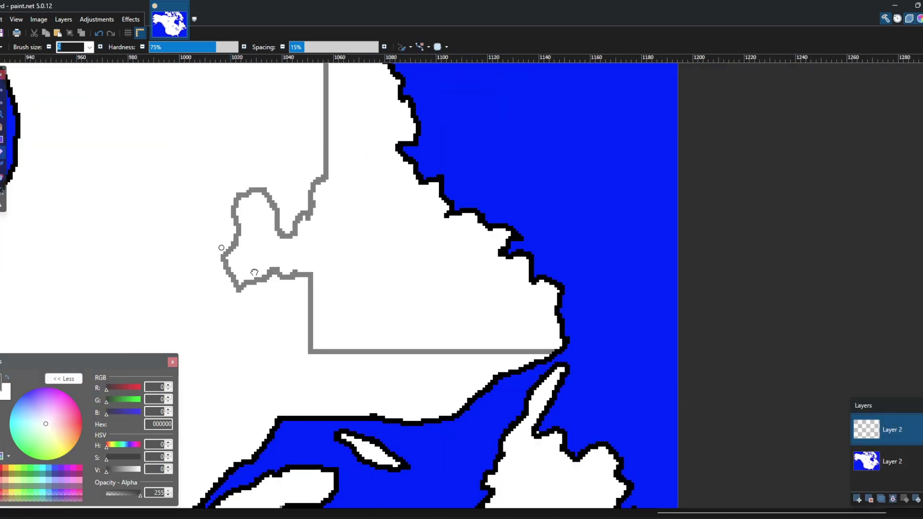
left_click_drag(241, 262, 422, 513)
left_click_drag(459, 269, 322, 142)
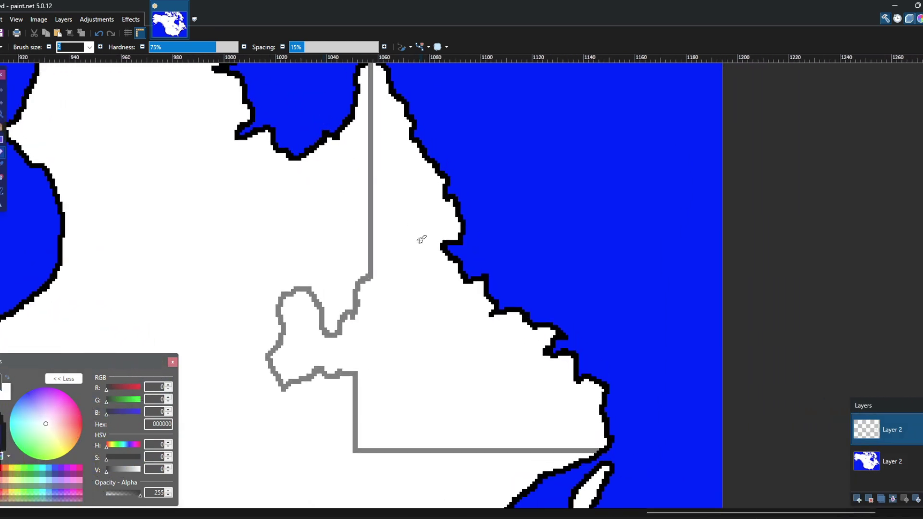
left_click_drag(414, 241, 400, 193)
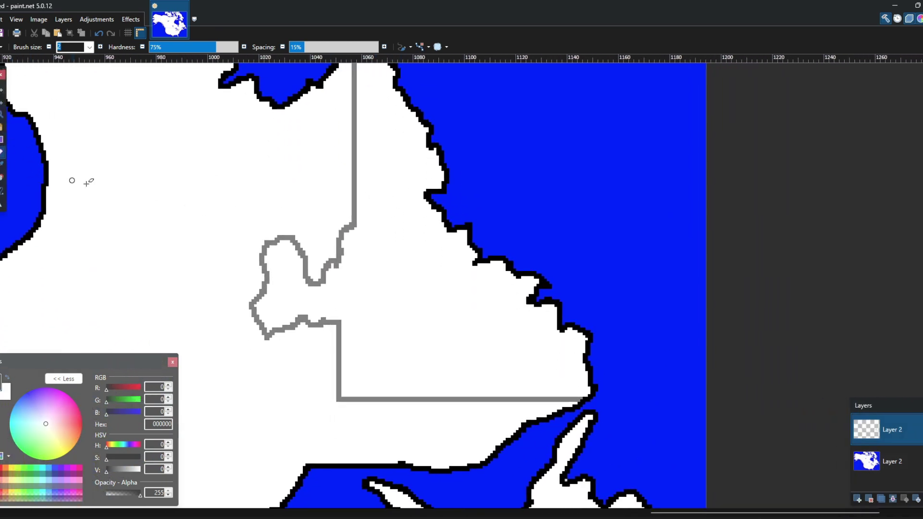
left_click_drag(405, 143, 398, 240)
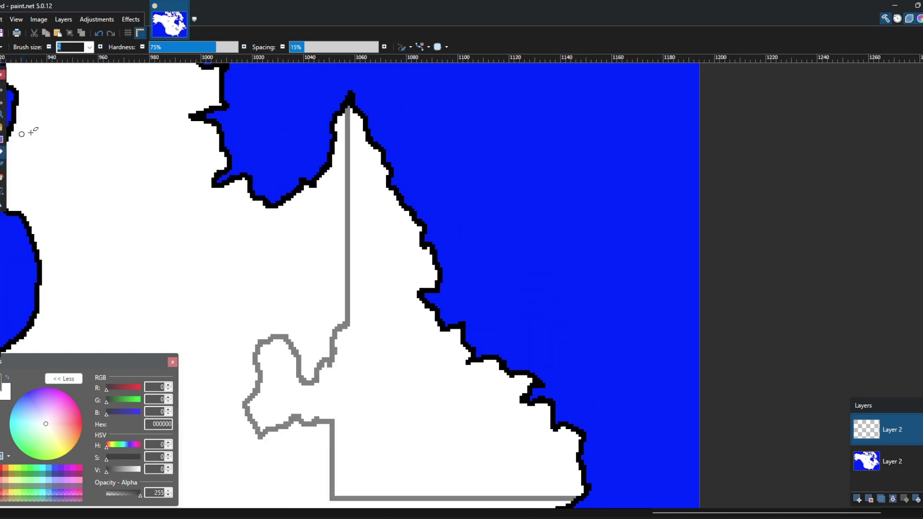
left_click_drag(348, 105, 348, 109)
scroll(348, 108, "down", 1)
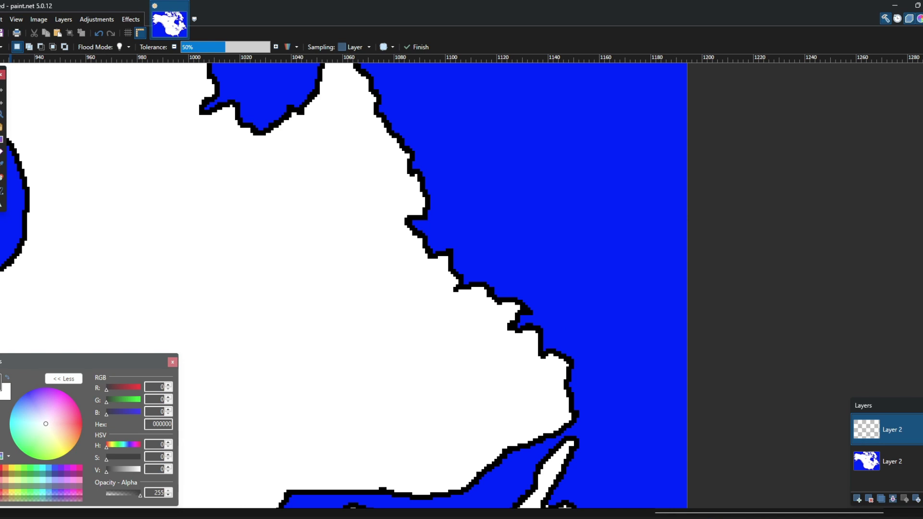
With a size 2 paintbrush, draw Labrador's southern border as a short line up from the coast and a long line west.
key("b")
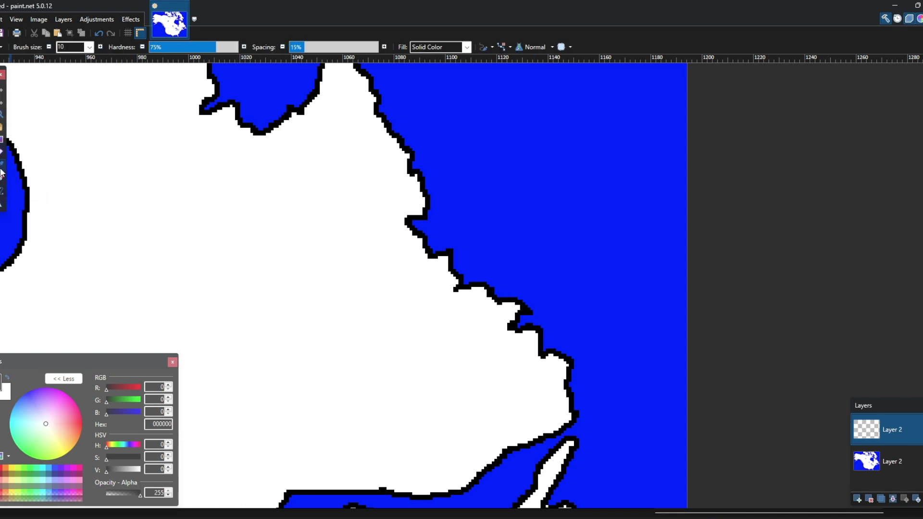
left_click(90, 46)
scroll(61, 62, "up", 10)
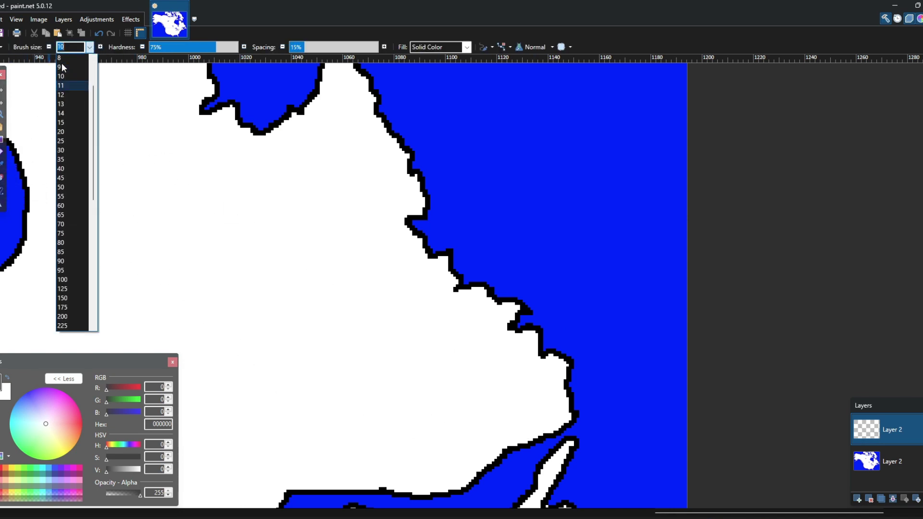
left_click(63, 67)
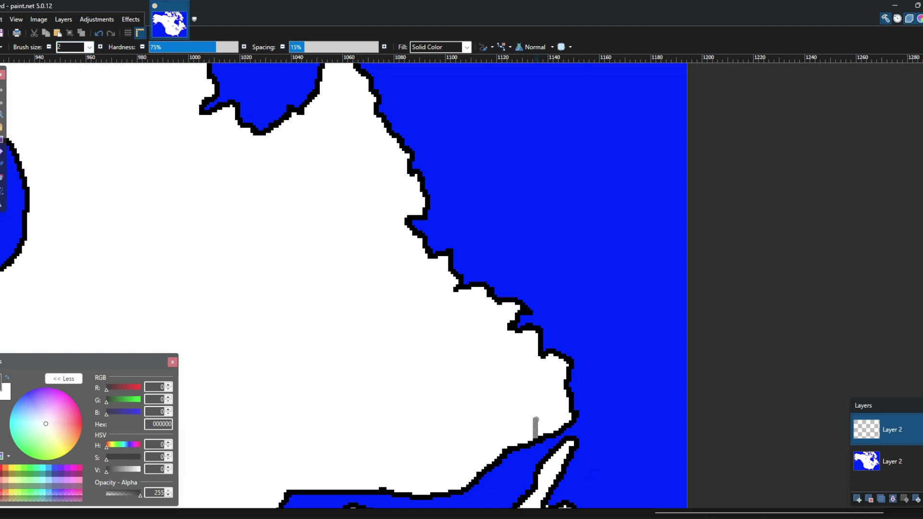
scroll(536, 420, "left", 3)
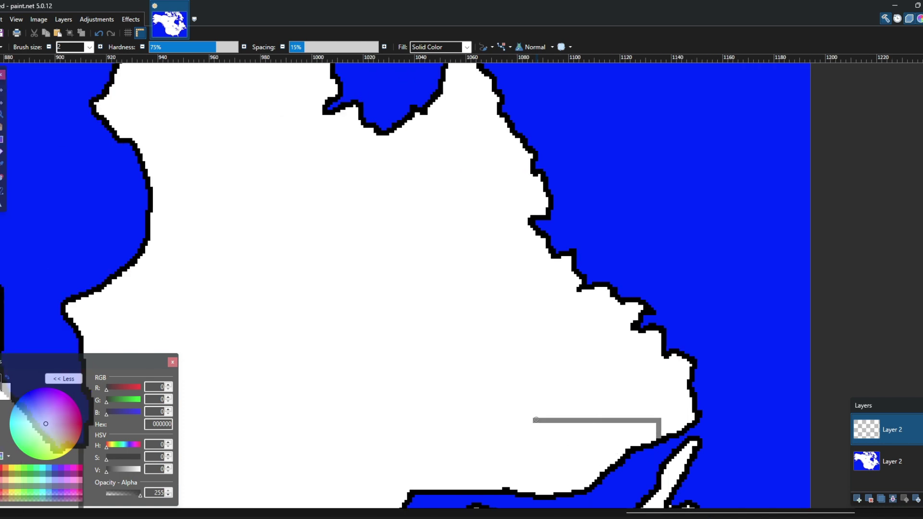
scroll(536, 420, "left", 1)
Draw the jagged, winding Quebec–Labrador border from the southwest corner up to the peninsula's northern tip.
mouse_move(536, 419)
left_mouse_down()
mouse_move(519, 443)
mouse_move(522, 388)
mouse_move(505, 406)
mouse_move(483, 388)
mouse_move(480, 362)
mouse_move(447, 389)
mouse_move(454, 284)
mouse_move(490, 282)
mouse_move(524, 309)
mouse_move(544, 290)
mouse_move(544, 253)
mouse_move(522, 225)
mouse_move(550, 176)
mouse_move(556, 110)
mouse_move(547, 237)
mouse_move(550, 168)
left_mouse_up()
mouse_move(548, 205)
left_mouse_down()
mouse_move(513, 201)
mouse_move(416, 125)
left_mouse_up()
mouse_move(472, 271)
left_mouse_down()
mouse_move(547, 168)
mouse_move(480, 317)
mouse_move(452, 196)
left_mouse_up()
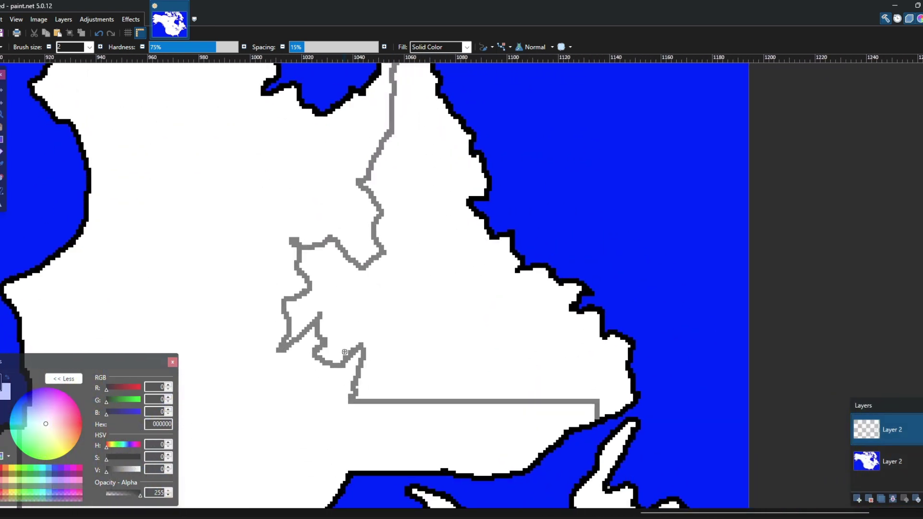
Examine the borders drawn across eastern Canada and the area between Lake Winnipeg, Hudson Bay and Lake Superior.
mouse_move(235, 458)
left_mouse_down()
mouse_move(524, 378)
mouse_move(467, 277)
mouse_move(417, 482)
mouse_move(678, 340)
mouse_move(391, 398)
mouse_move(663, 363)
mouse_move(289, 518)
mouse_move(416, 518)
left_mouse_up()
left_click(3, 115)
right_click(411, 232)
right_click(411, 232)
right_click(409, 233)
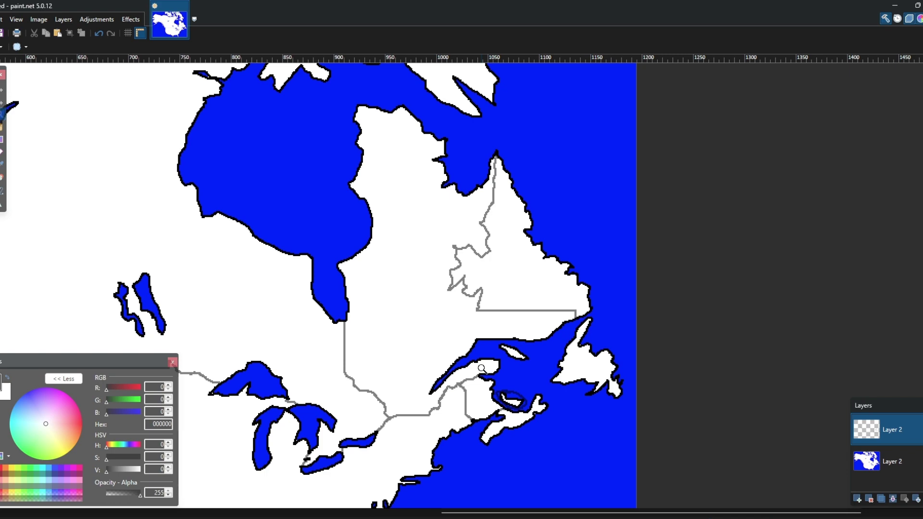
left_click(337, 180)
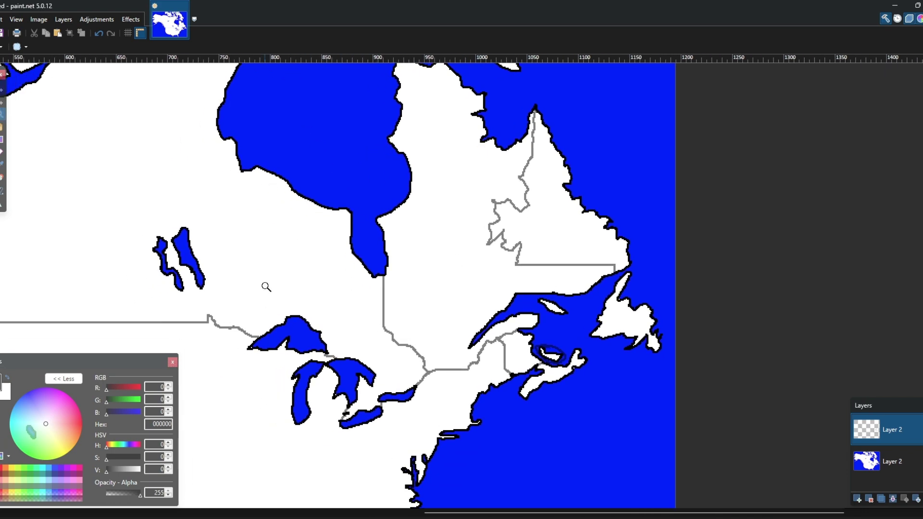
left_click(262, 283)
mouse_move(257, 278)
left_mouse_down()
mouse_move(480, 351)
mouse_move(462, 375)
left_mouse_up()
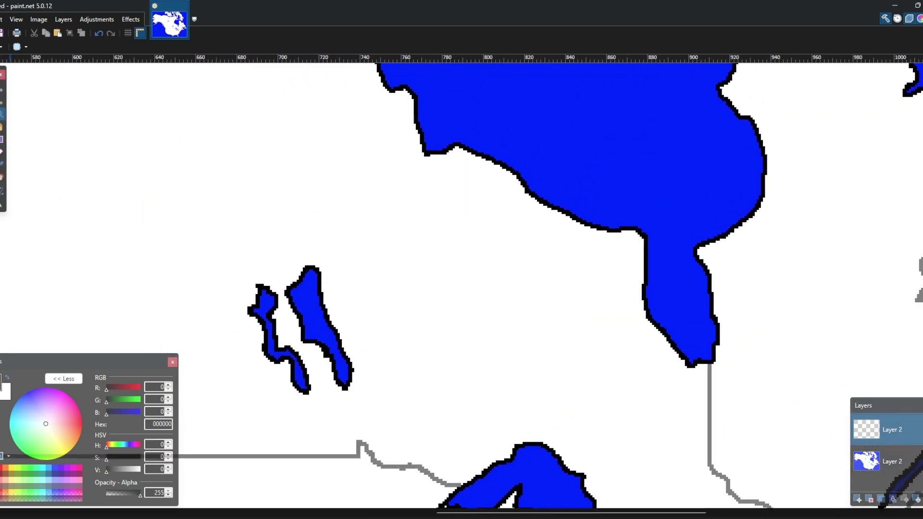
left_click(1, 153)
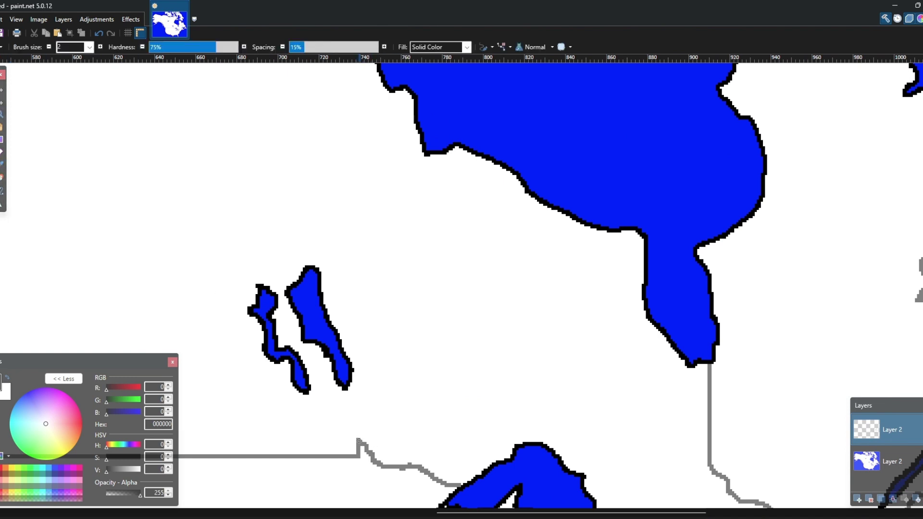
Draw a straight vertical border north from the corner east of Lake Winnipeg to just above the lake's northern end.
scroll(359, 441, "left", 1)
left_click_drag(359, 440, 360, 440)
left_click(95, 31)
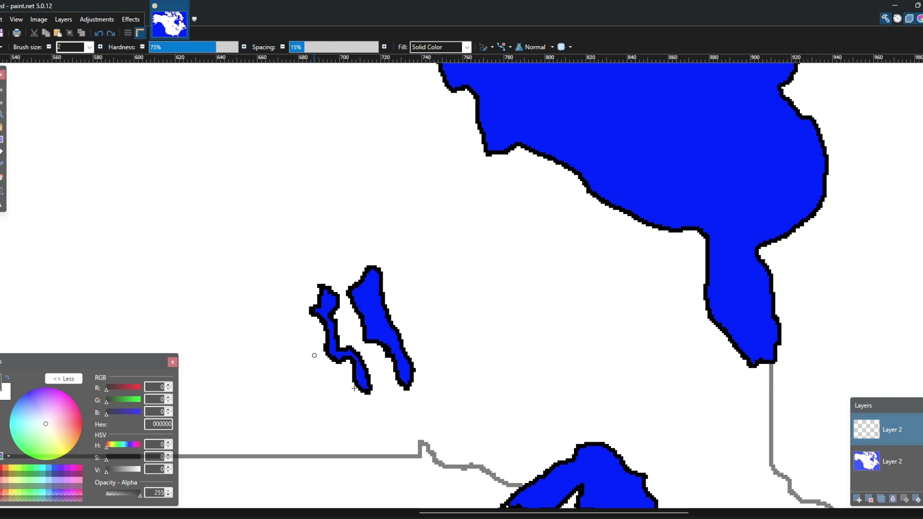
scroll(421, 442, "up", 2)
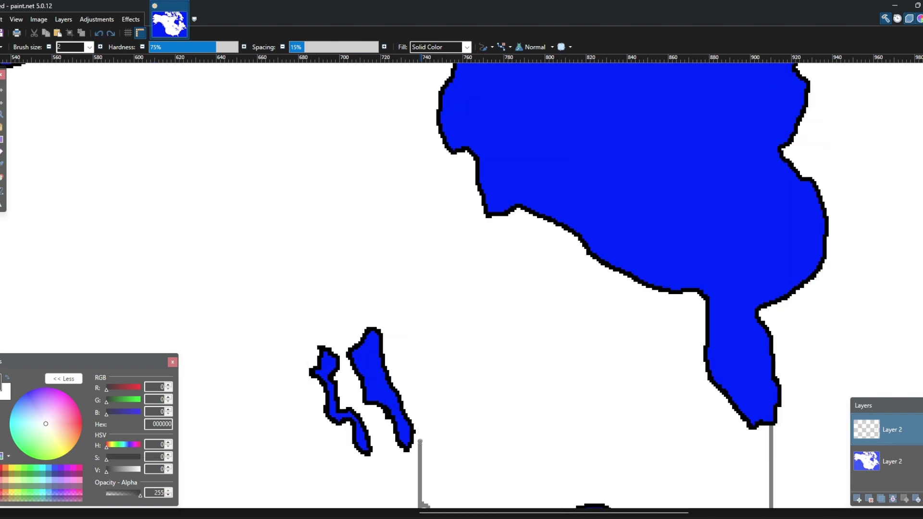
scroll(420, 441, "up", 2)
scroll(420, 441, "up", 2)
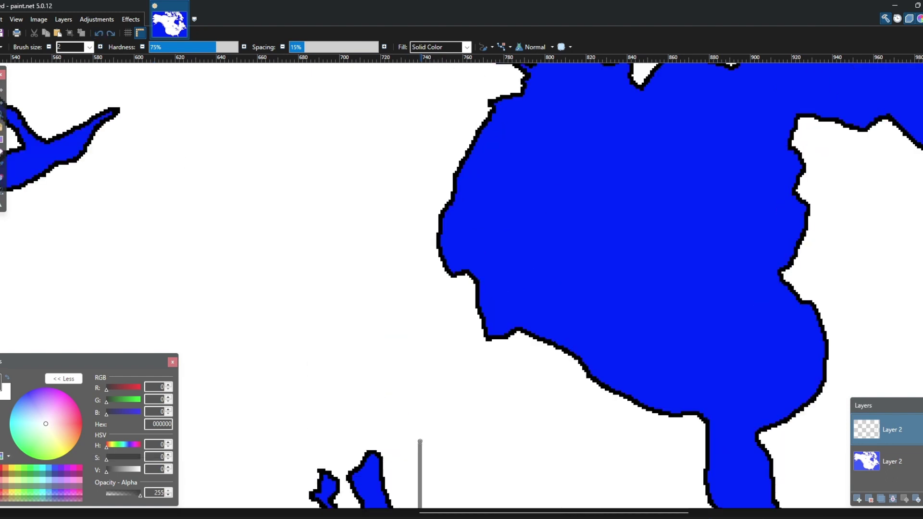
scroll(387, 257, "down", 5)
mouse_move(422, 439)
left_mouse_down()
mouse_move(386, 260)
mouse_move(393, 132)
mouse_move(410, 202)
mouse_move(390, 261)
left_mouse_up()
scroll(407, 199, "down", 4)
scroll(390, 261, "up", 3)
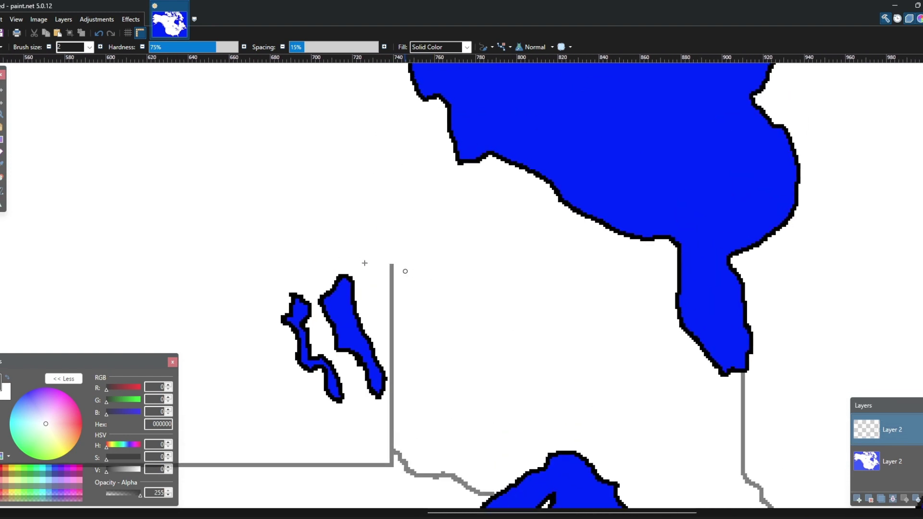
Draw a straight diagonal line from the vertical Manitoba–Ontario border northeast to Hudson Bay and erase the stub left above their junction.
left_click(2, 191)
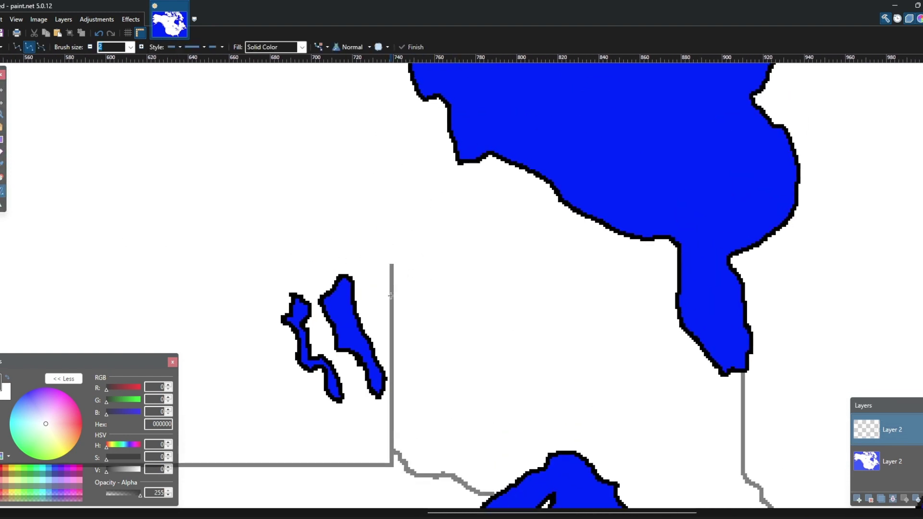
mouse_move(392, 298)
left_mouse_down()
mouse_move(461, 182)
mouse_move(481, 166)
mouse_move(523, 169)
left_mouse_up()
left_click_drag(248, 250, 348, 305)
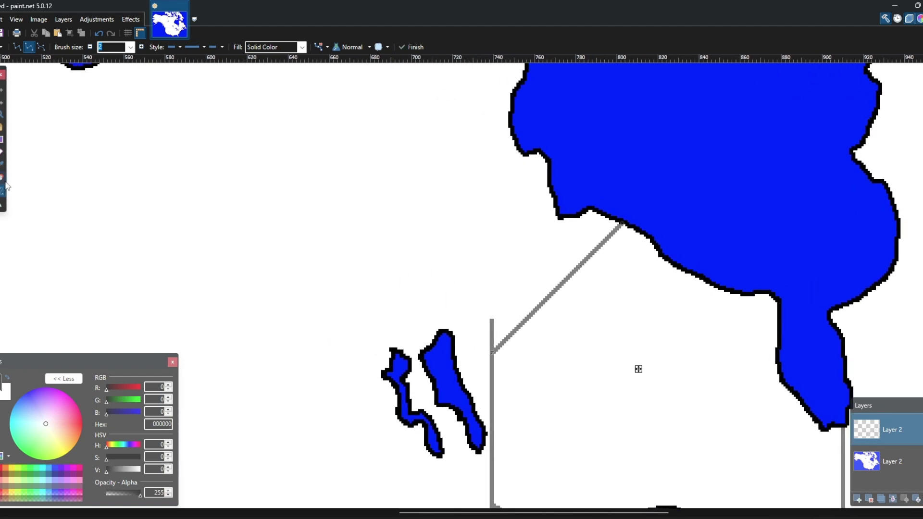
left_click(2, 153)
left_click_drag(491, 327, 491, 335)
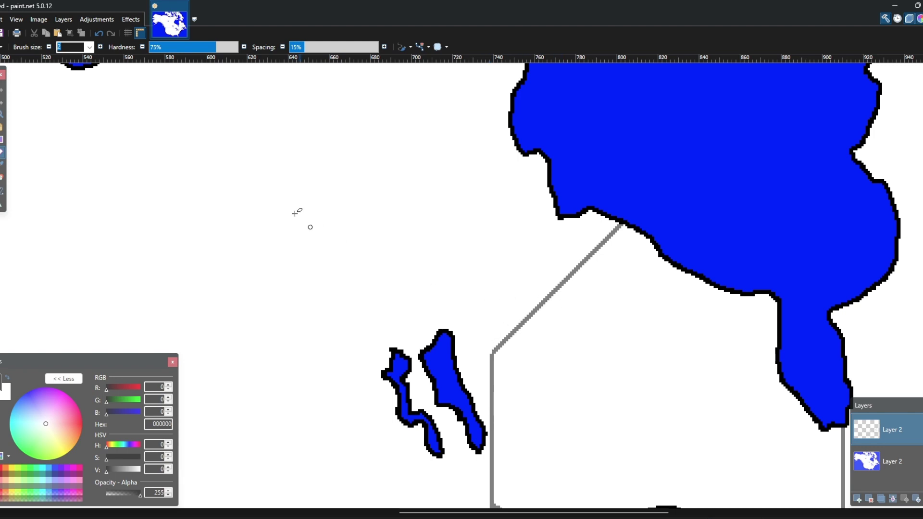
Examine the borders around Hudson Bay and the Great Lakes and the empty area stretching west to Alaska.
left_click_drag(618, 262, 319, 138)
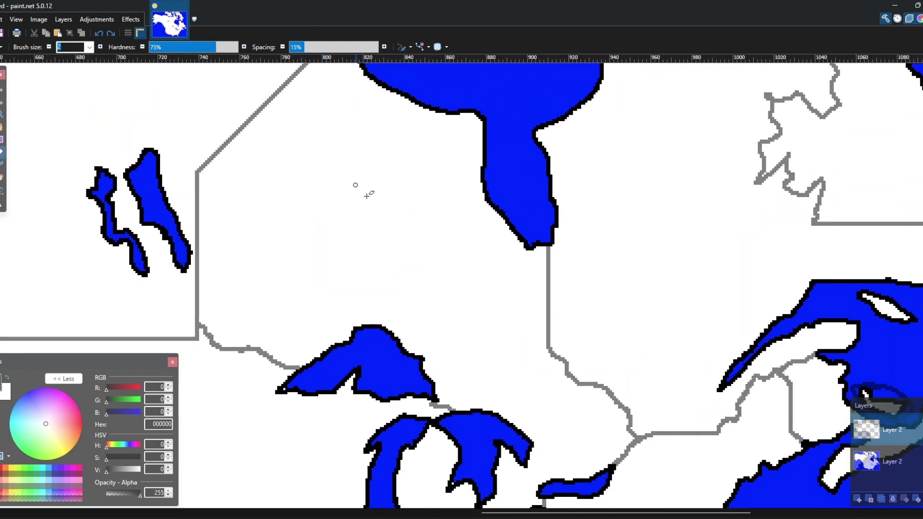
left_click_drag(387, 208, 420, 212)
left_click_drag(390, 165, 676, 284)
left_click_drag(511, 158, 570, 302)
left_click_drag(439, 193, 716, 326)
left_click_drag(647, 268, 447, 211)
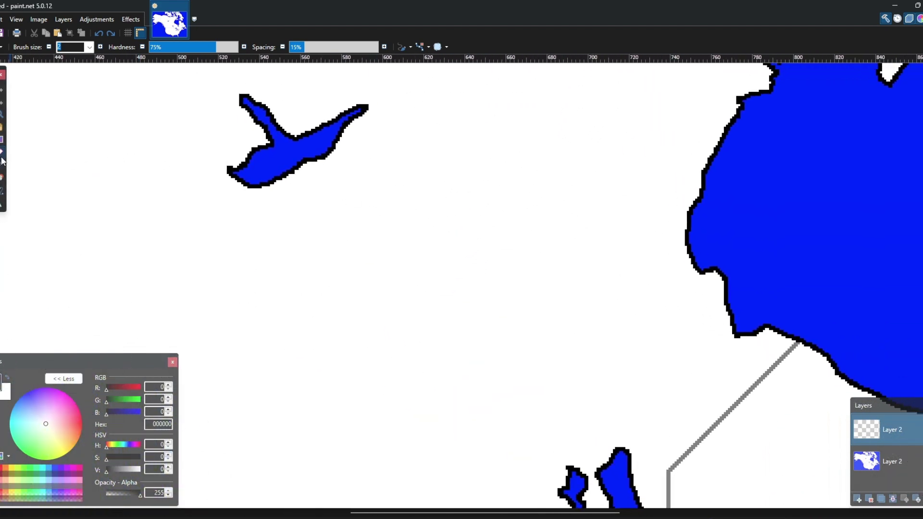
left_click(1, 194)
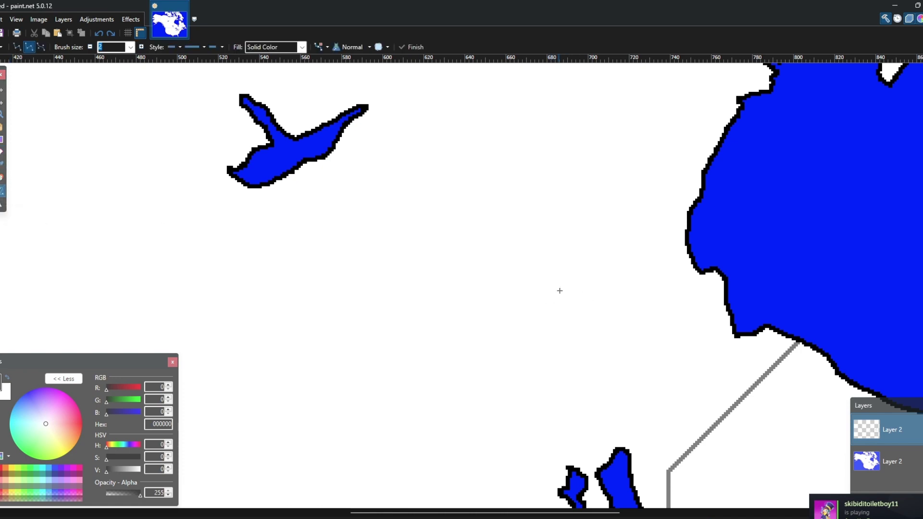
left_click_drag(572, 284, 642, 294)
left_click_drag(724, 259, 278, 363)
key("h")
scroll(342, 222, "down", 5)
left_click_drag(291, 178, 275, 248)
Draw a straight horizontal line from just above the Alaska border's southern corner east to Hudson Bay's western shore.
key("o")
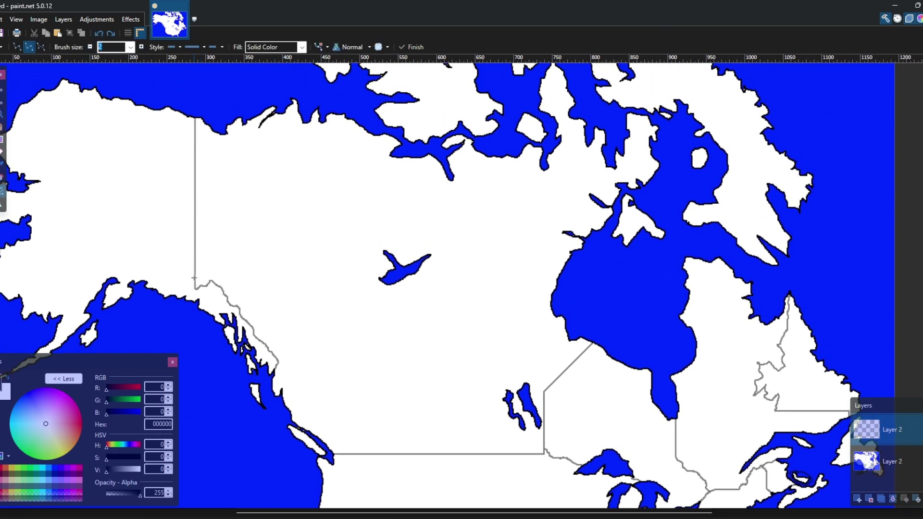
mouse_move(195, 276)
left_mouse_down()
mouse_move(562, 271)
mouse_move(564, 227)
mouse_move(502, 305)
mouse_move(516, 424)
mouse_move(509, 367)
left_mouse_up()
left_click_drag(505, 321, 503, 324)
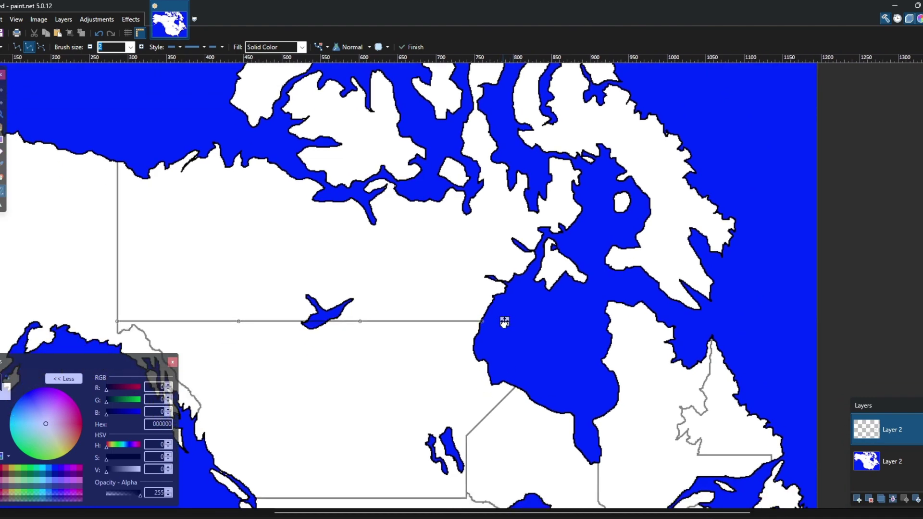
key("Return")
key("b")
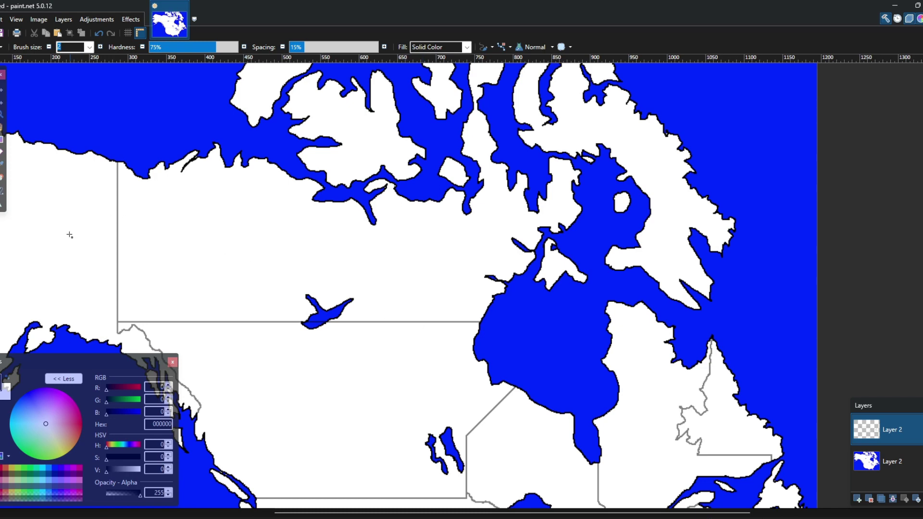
Draw the Saskatchewan–Manitoba border as a vertical line west of Lake Winnipeg, from the US border to the northern horizontal border.
left_click(2, 114)
left_click(498, 345)
key("e")
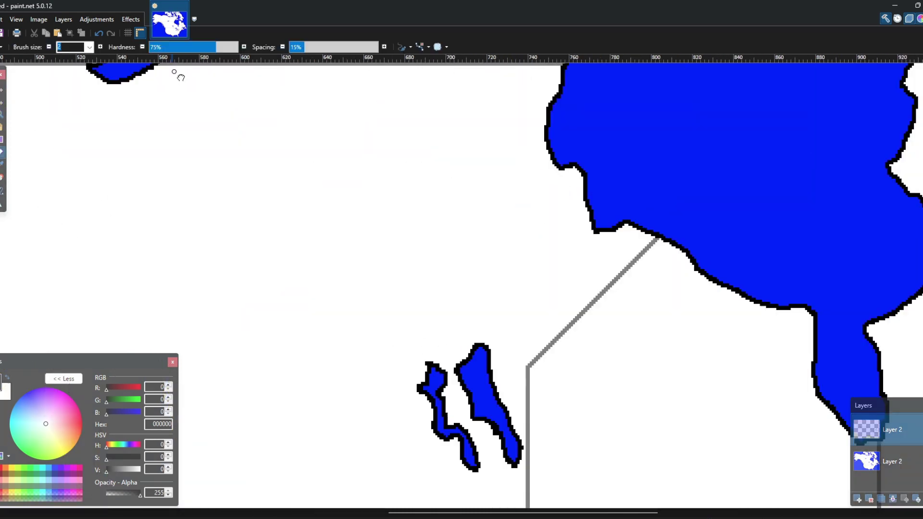
left_click_drag(195, 91, 257, 8)
left_click_drag(326, 276, 346, 323)
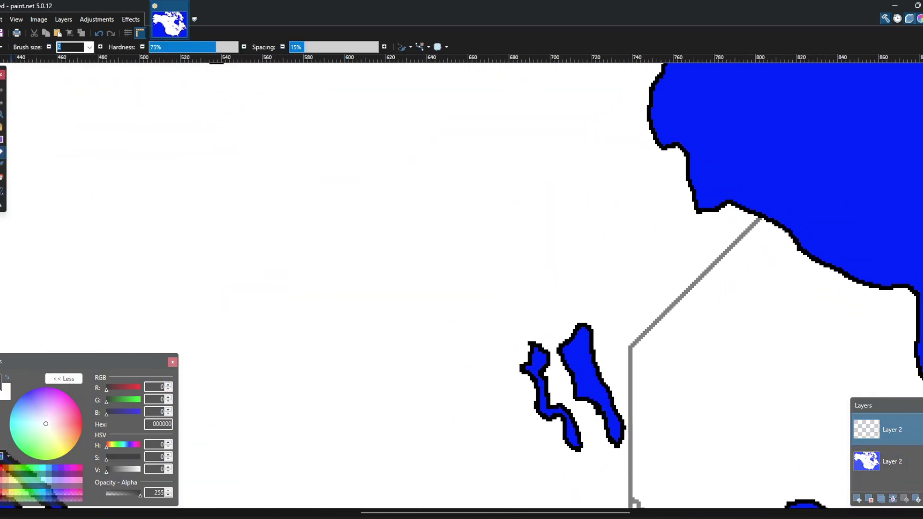
key("o")
scroll(452, 387, "down", 3)
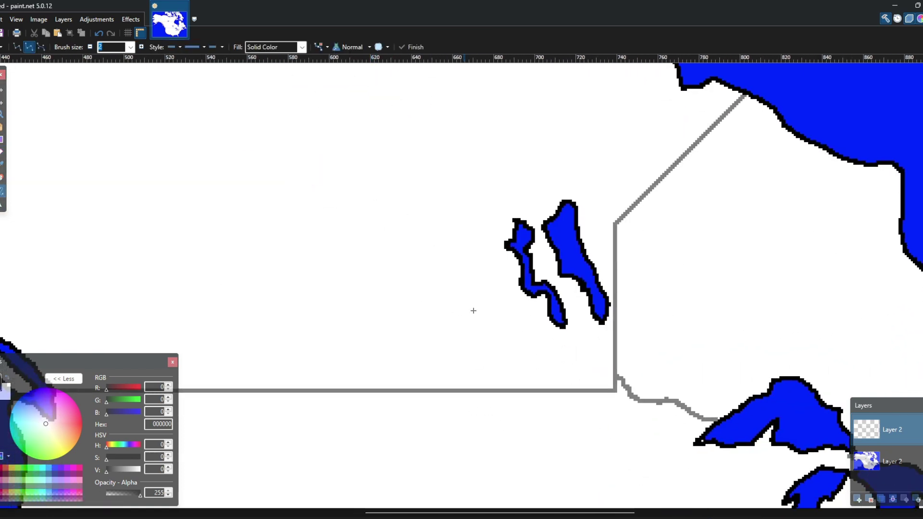
scroll(483, 375, "up", 1)
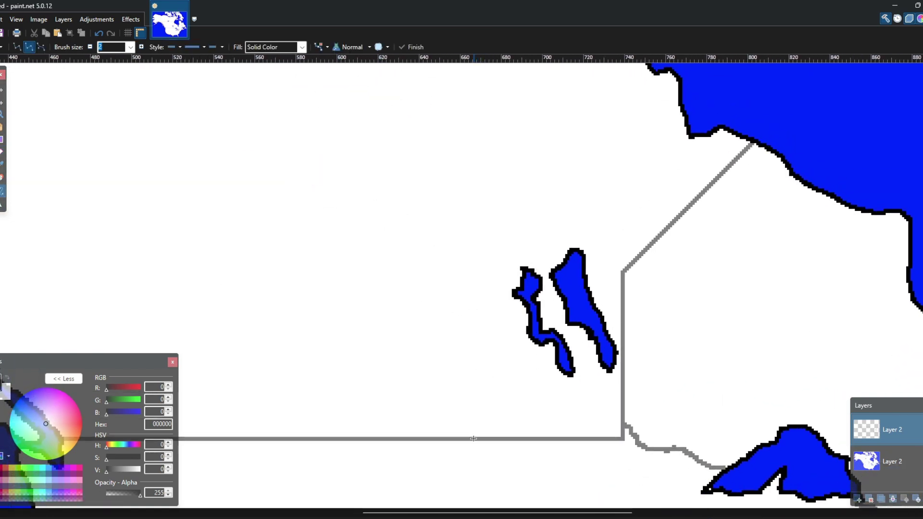
left_click_drag(474, 438, 477, 419)
scroll(477, 419, "down", 10)
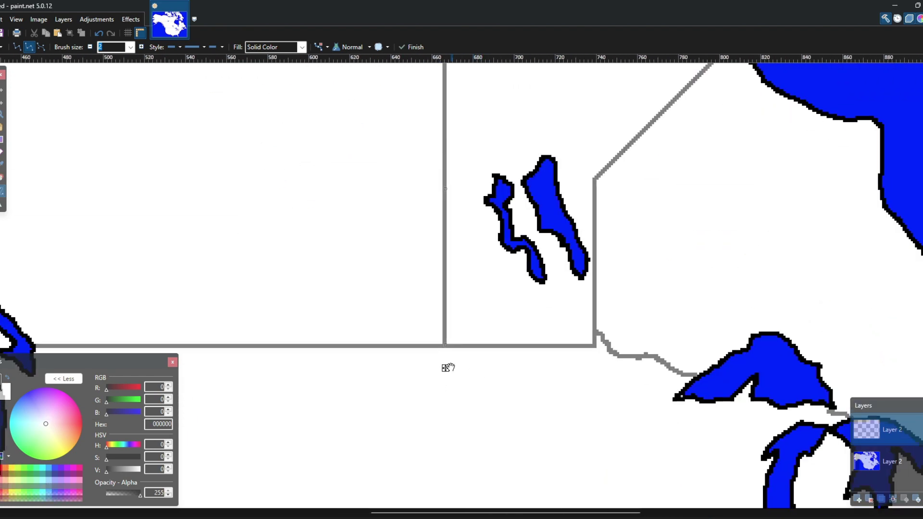
left_click_drag(447, 367, 542, 386)
left_click_drag(430, 295, 424, 463)
left_click_drag(307, 214, 291, 212)
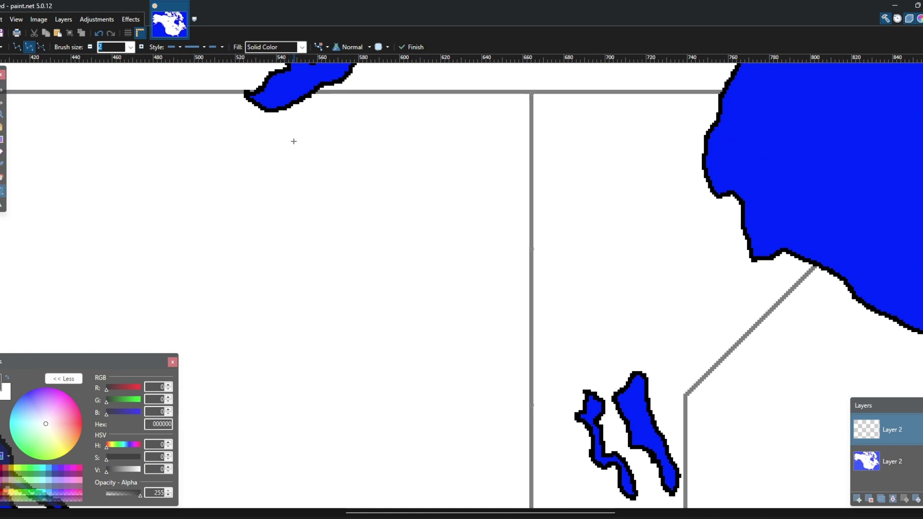
Draw the Alberta–Saskatchewan border as a parallel vertical line farther west, from the US border up to the northern horizontal border.
left_click_drag(731, 253, 591, 206)
left_click_drag(498, 300, 640, 420)
scroll(639, 421, "down", 4)
scroll(637, 423, "left", 2)
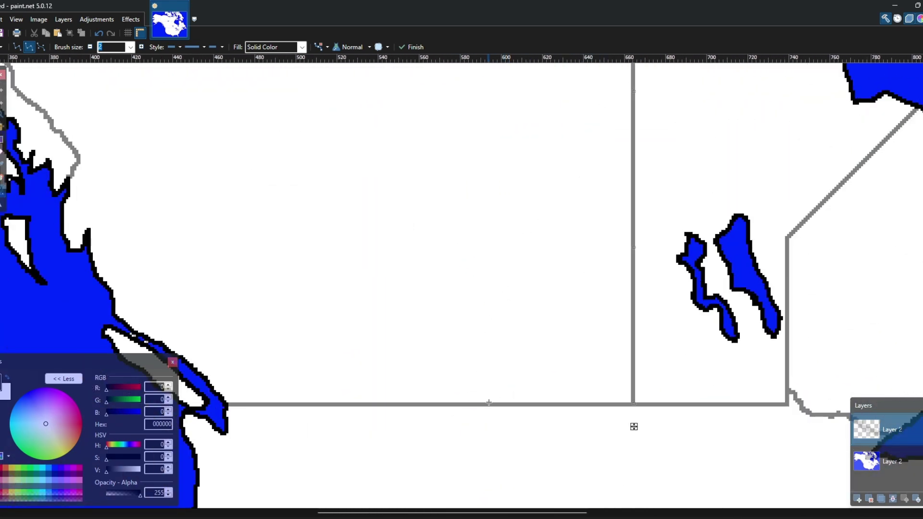
left_click_drag(489, 403, 490, 338)
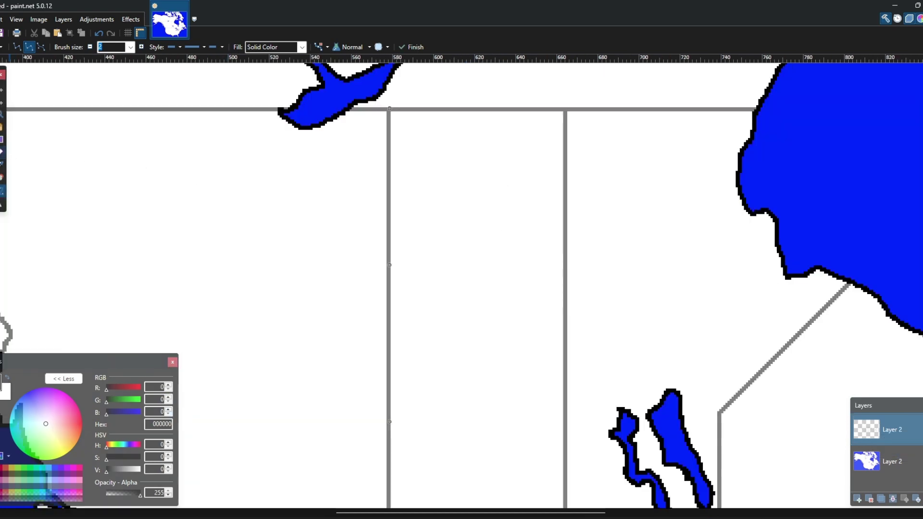
With the paintbrush, draw the jagged southern part of the British Columbia–Alberta border northwest from the US border.
left_click(2, 152)
scroll(159, 206, "down", 4)
scroll(183, 144, "right", 2)
left_click_drag(391, 253, 665, 259)
left_click_drag(418, 345, 467, 390)
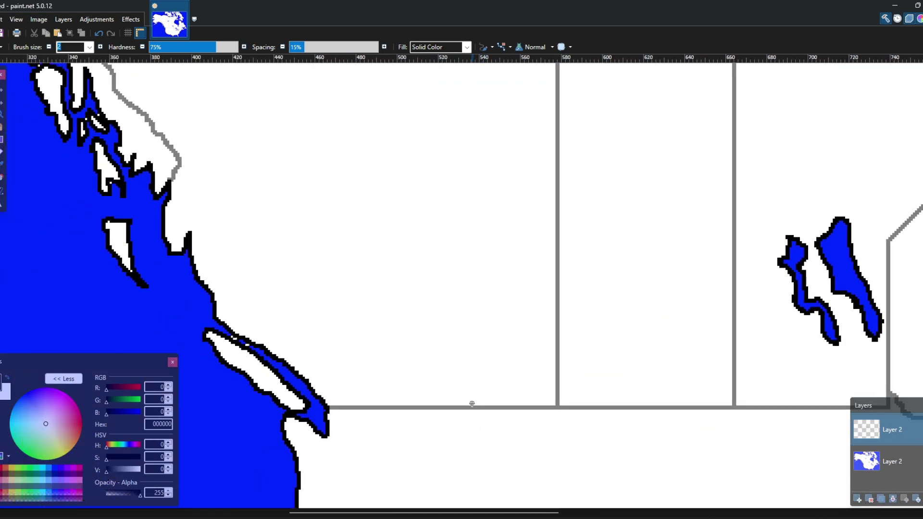
left_click_drag(471, 396, 457, 379)
left_click_drag(423, 332, 414, 315)
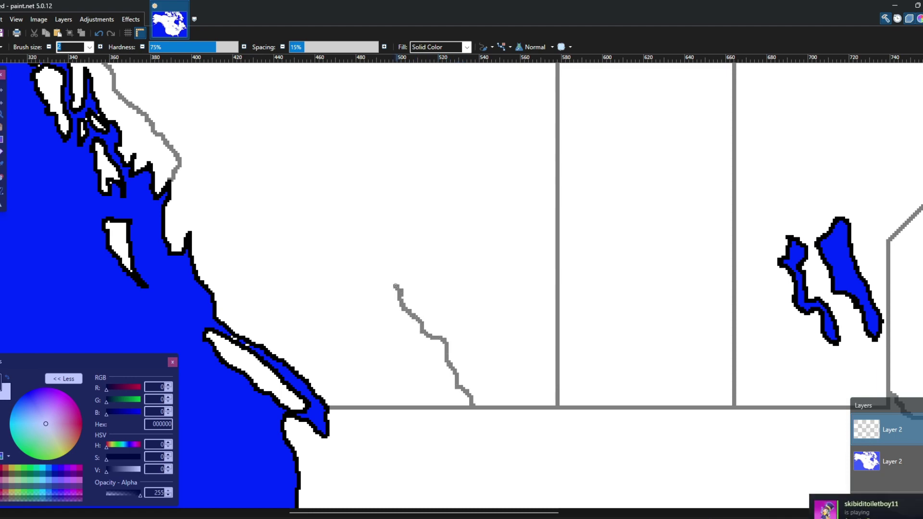
mouse_move(391, 252)
left_mouse_down()
mouse_move(399, 418)
mouse_move(403, 320)
mouse_move(390, 338)
left_mouse_up()
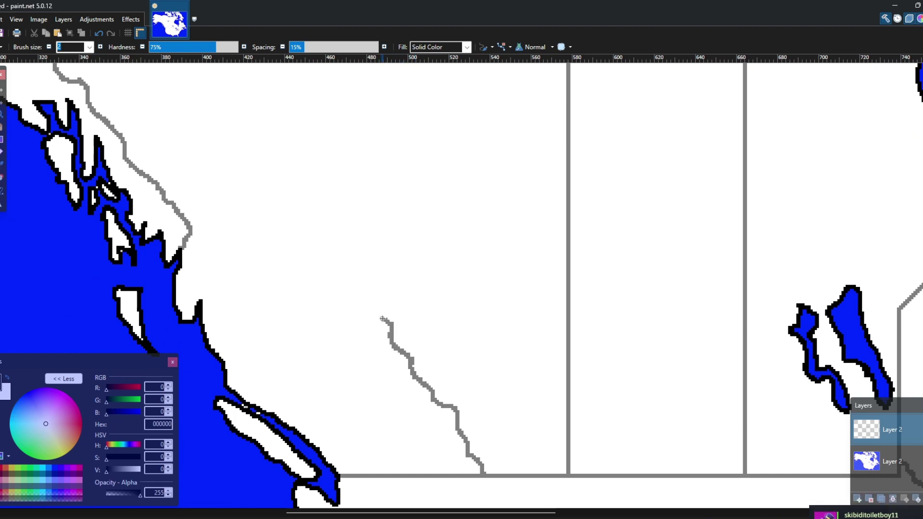
Extend the British Columbia–Alberta border with a straight vertical line from the jagged part's upper end to the northern horizontal border.
scroll(387, 322, "up", 5)
left_click(1, 191)
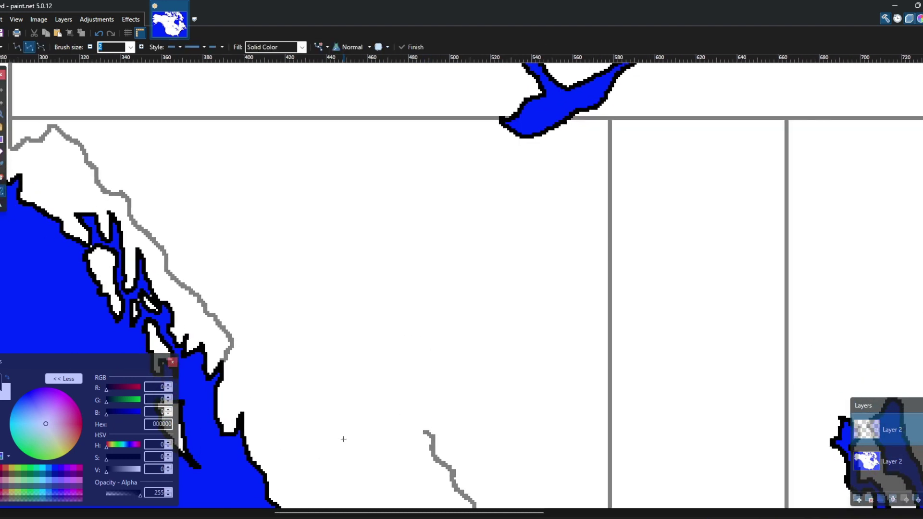
mouse_move(423, 431)
left_mouse_down()
mouse_move(428, 114)
mouse_move(428, 122)
left_mouse_up()
left_click_drag(439, 239, 410, 220)
Examine the western provincial borders and the undivided territory of northern Canada.
left_click(2, 114)
right_click(404, 297)
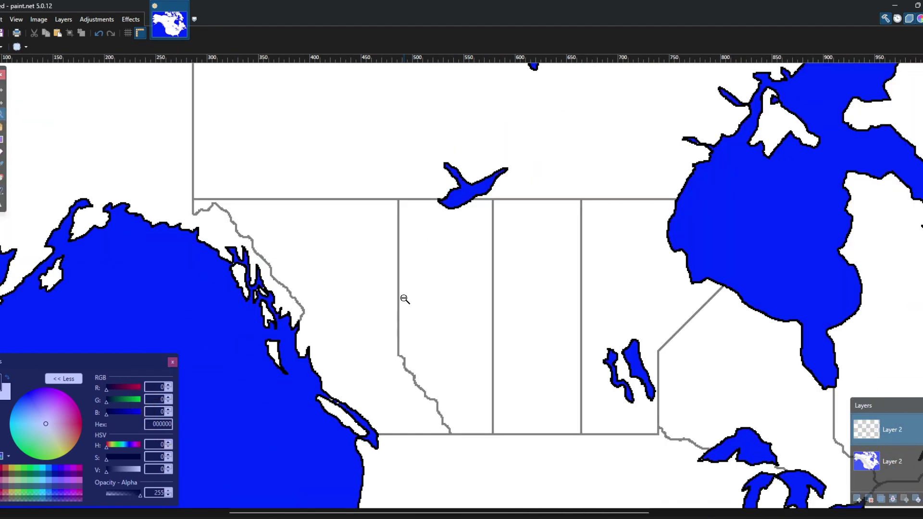
right_click(404, 298)
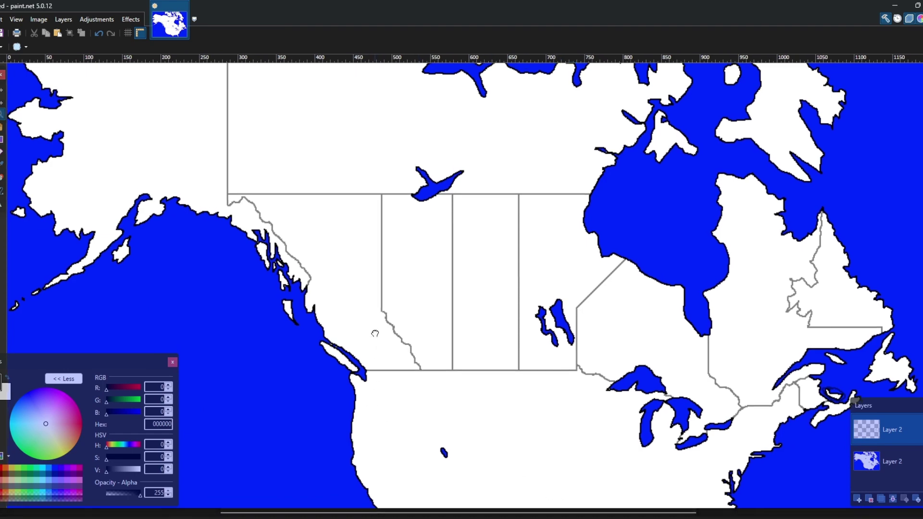
scroll(379, 373, "up", 1)
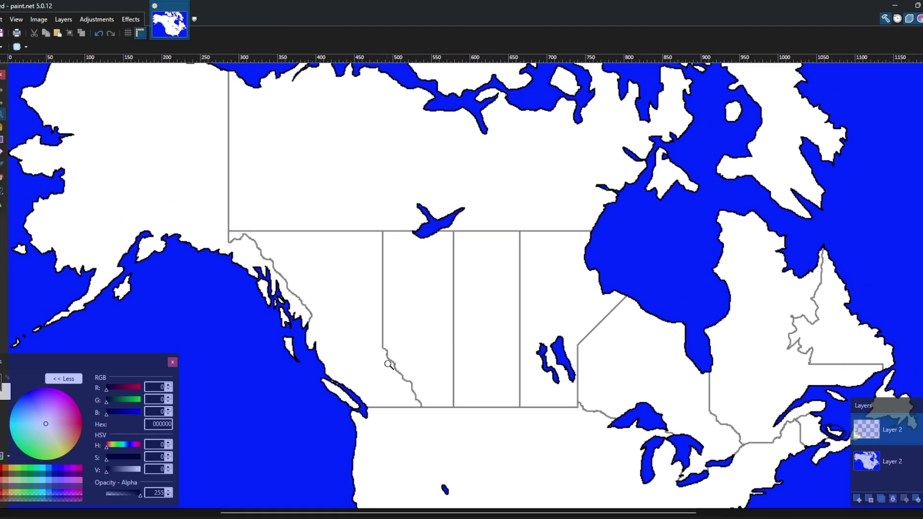
scroll(423, 269, "down", 2)
scroll(288, 422, "up", 9)
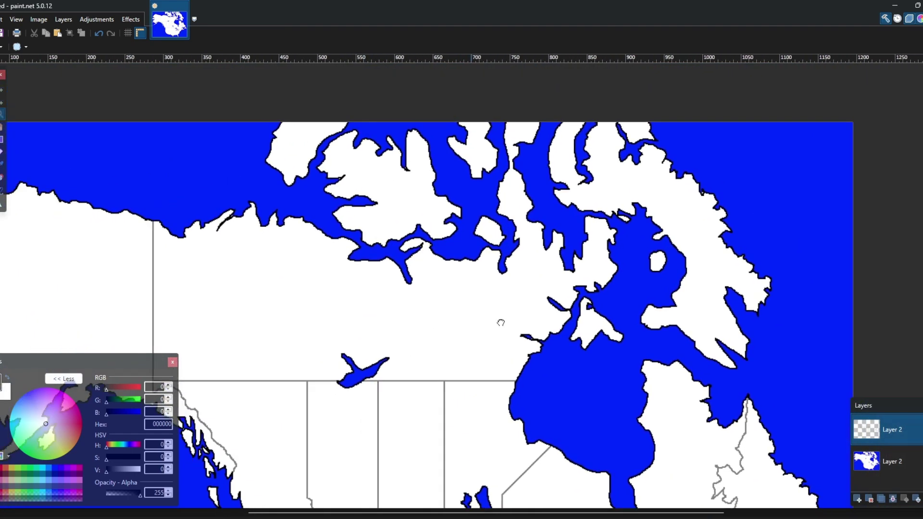
left_click_drag(567, 367, 535, 208)
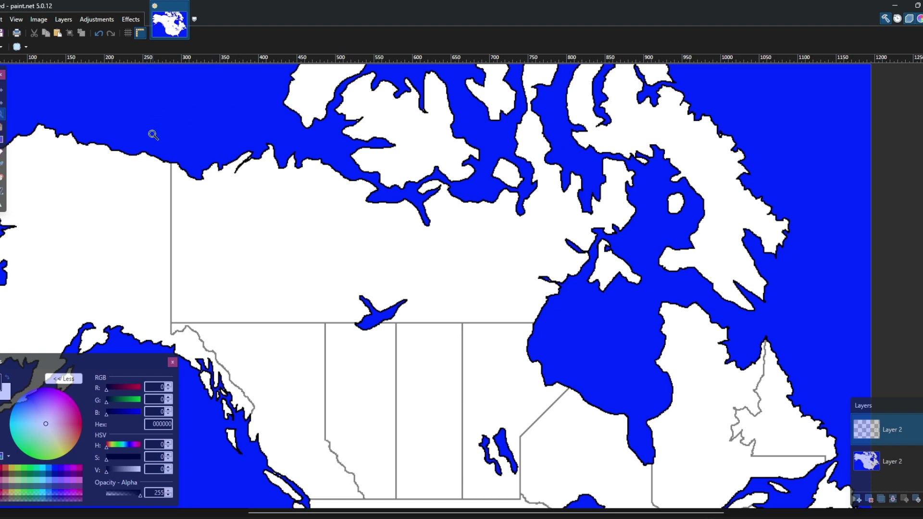
Examine the undivided land between the Alaska border and the northern edge of the western provinces.
left_click(319, 282)
left_click_drag(328, 279, 497, 331)
left_click_drag(289, 310, 275, 283)
left_click_drag(278, 225, 274, 198)
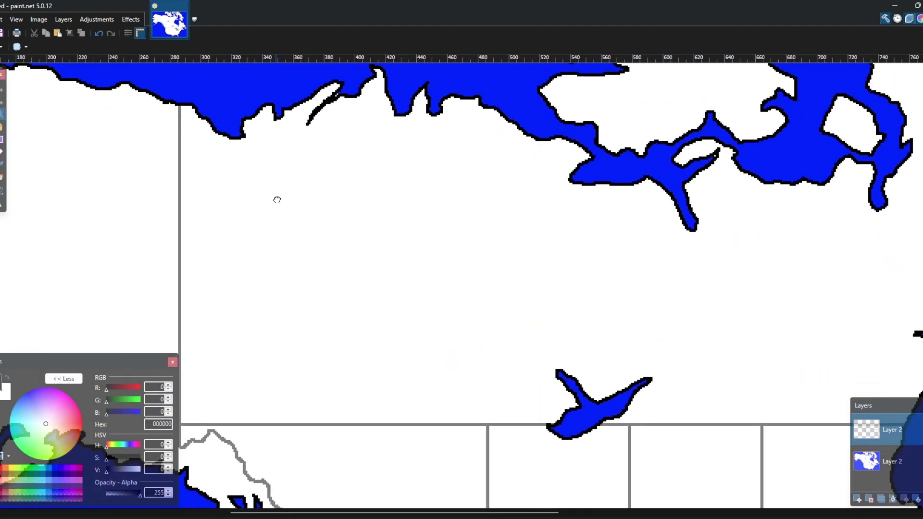
scroll(266, 223, "down", 5)
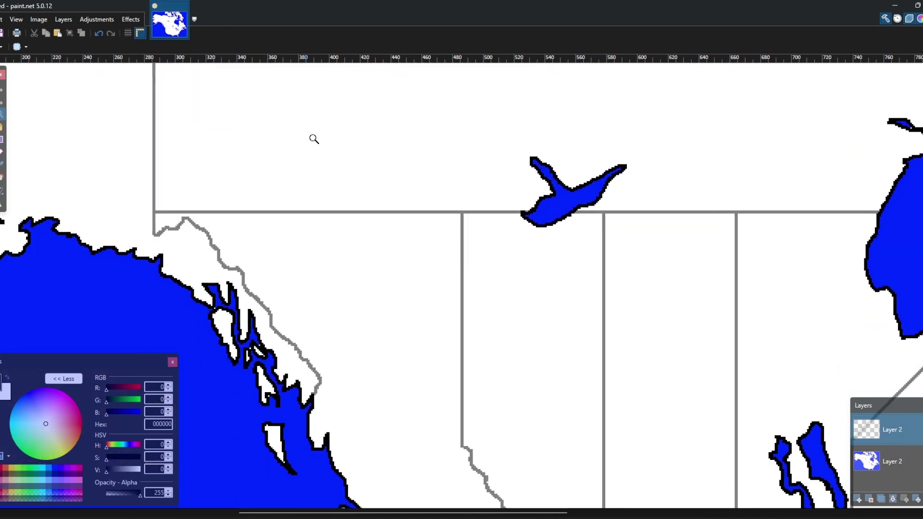
scroll(439, 449, "up", 5)
scroll(371, 410, "down", 7)
scroll(276, 66, "up", 3)
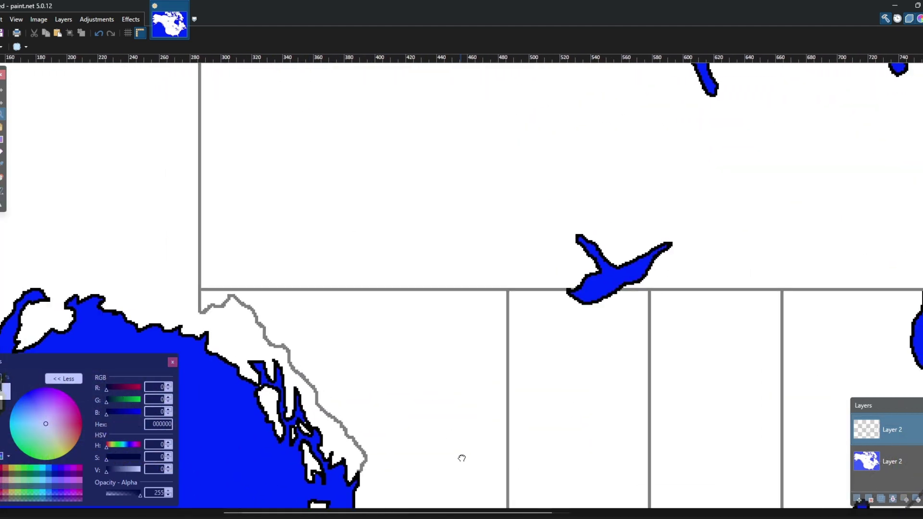
scroll(464, 455, "down", 4)
scroll(436, 287, "up", 5)
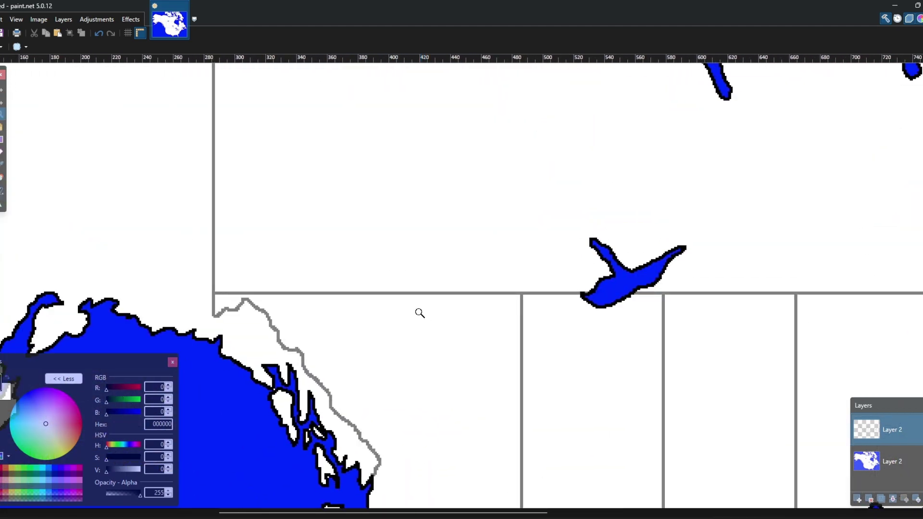
With the paintbrush, draw the jagged Yukon–Northwest Territories border northwest from the northern edge of British Columbia to the Arctic coast.
key("b")
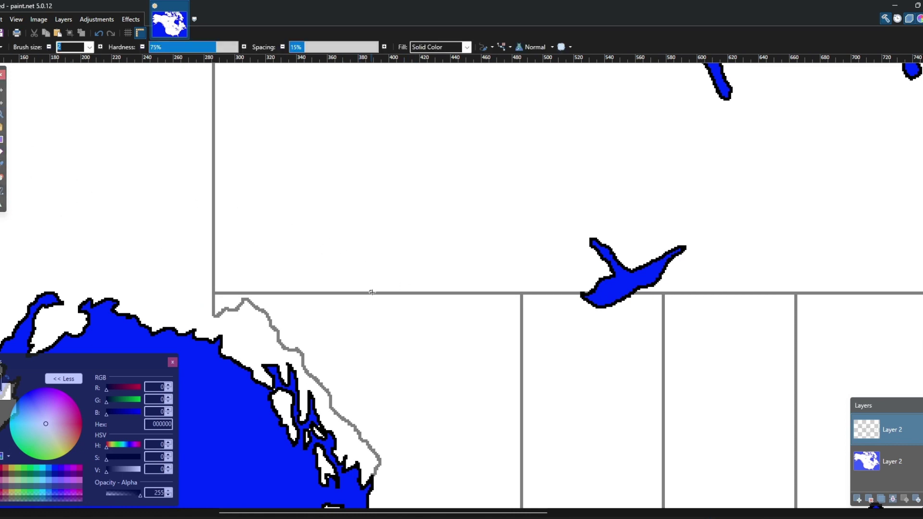
scroll(529, 437, "down", 3)
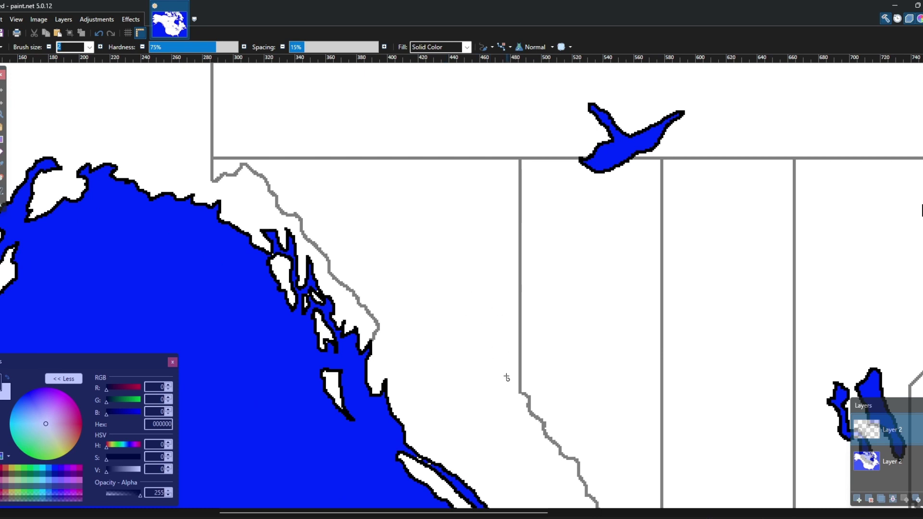
scroll(419, 202, "up", 5)
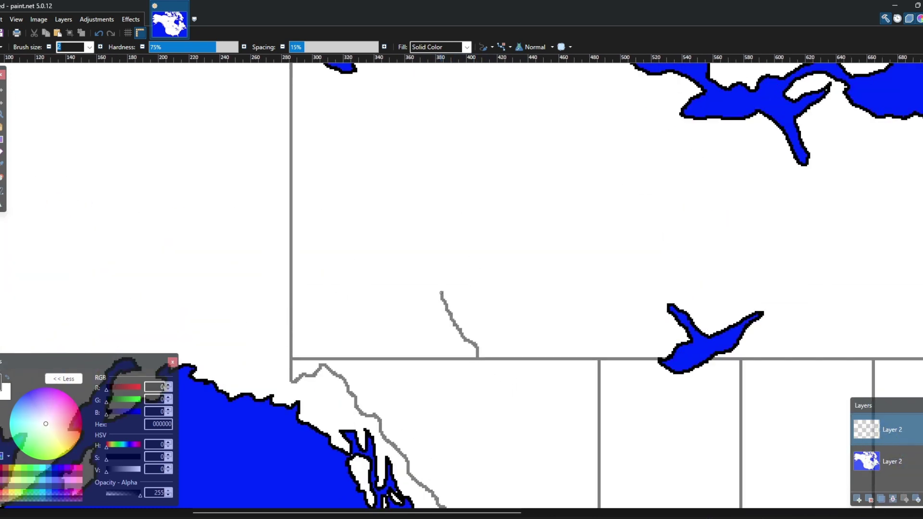
scroll(470, 322, "up", 2)
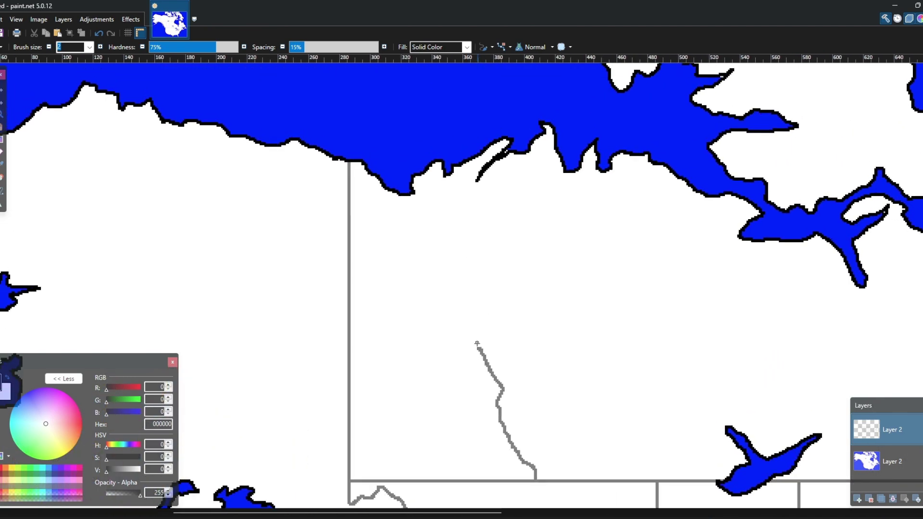
mouse_move(477, 345)
left_mouse_down()
mouse_move(417, 254)
mouse_move(403, 218)
left_mouse_up()
Draw the mainland Northwest Territories–Nunavut border straight north from the Saskatchewan–Manitoba corner, continuing as a jagged line northwest to the Arctic coast.
left_click_drag(494, 316, 164, 260)
left_click_drag(275, 311, 371, 369)
left_click_drag(437, 300, 268, 202)
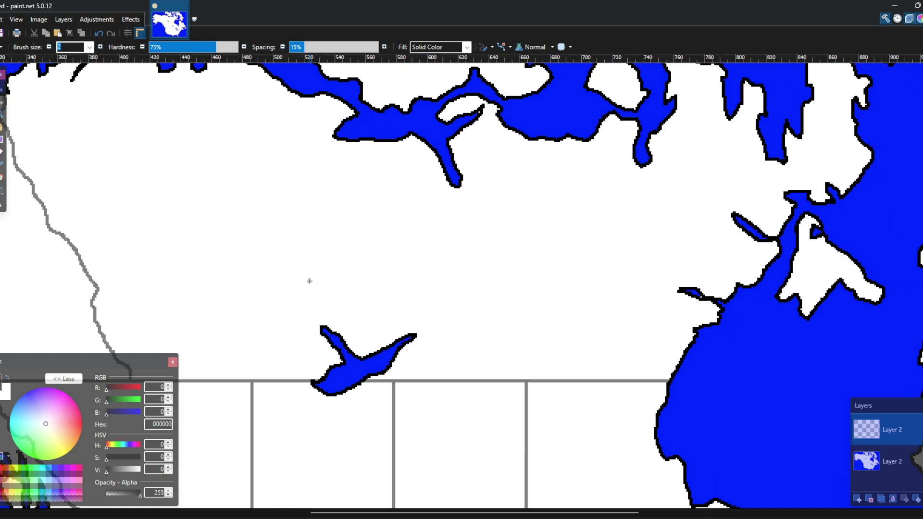
left_click_drag(465, 264, 501, 320)
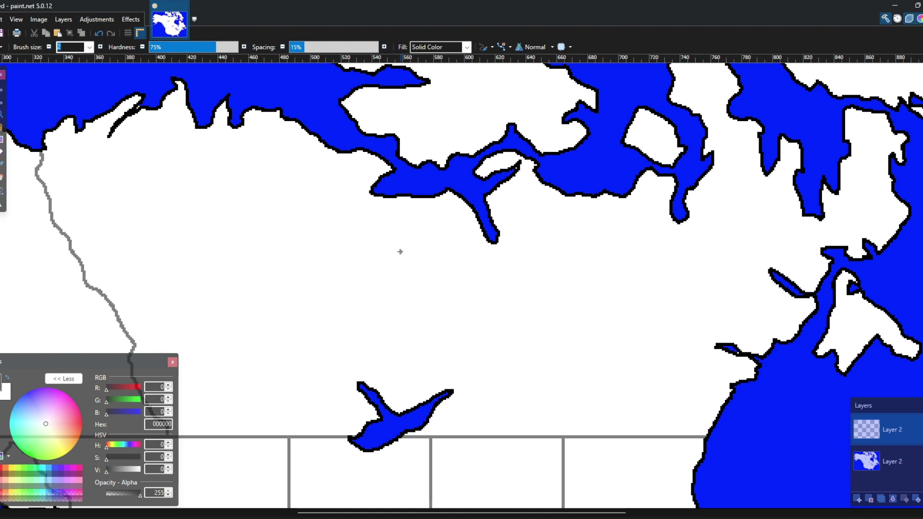
left_click_drag(562, 437, 449, 277)
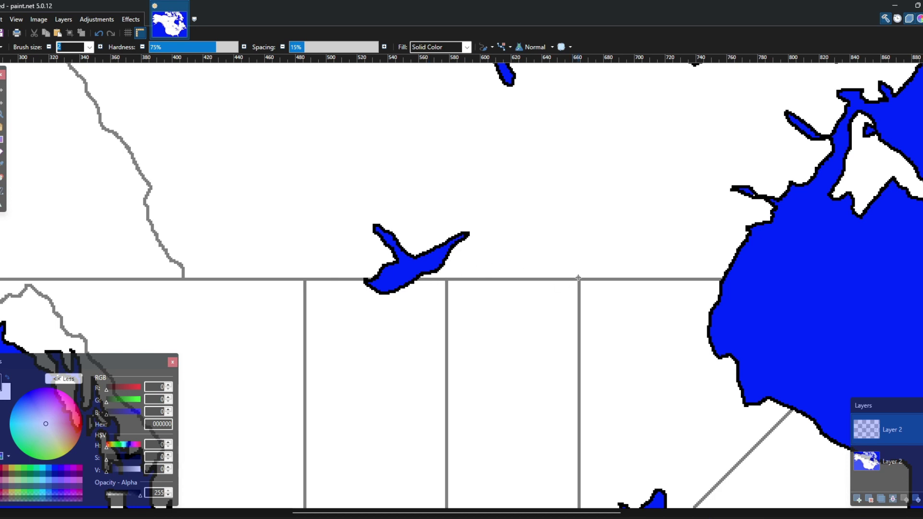
scroll(579, 279, "up", 3)
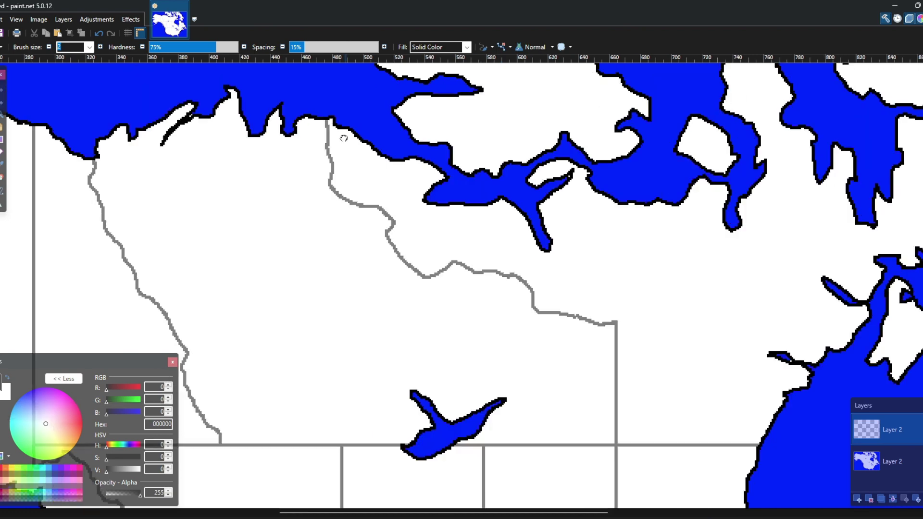
left_click_drag(344, 138, 332, 89)
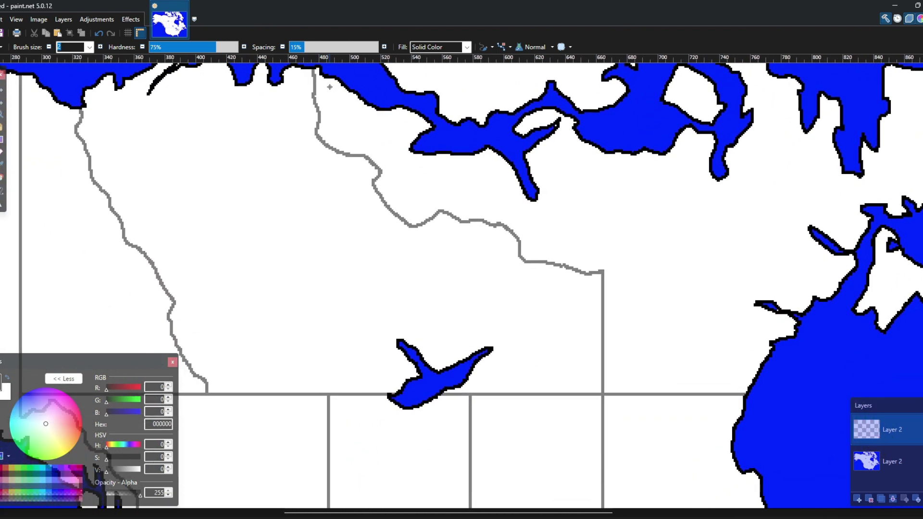
Draw a straight horizontal line eastward from the west coast of Victoria Island as its Northwest Territories–Nunavut border.
left_click_drag(346, 104, 388, 345)
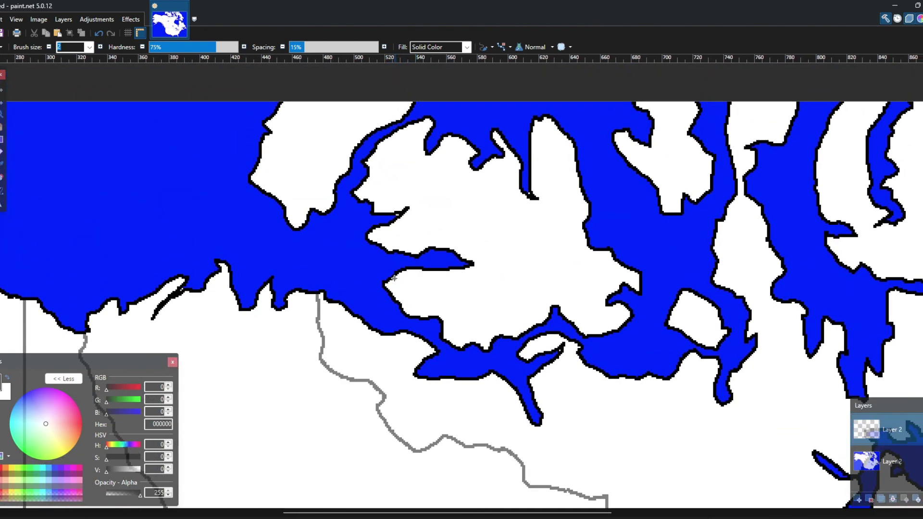
scroll(394, 278, "right", 2)
left_click_drag(395, 277, 394, 277)
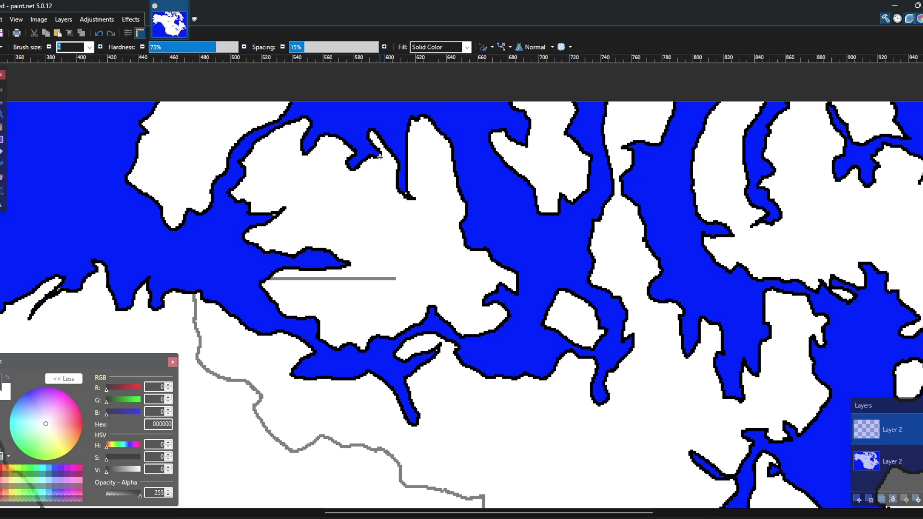
scroll(380, 156, "down", 2)
left_click_drag(380, 156, 380, 156)
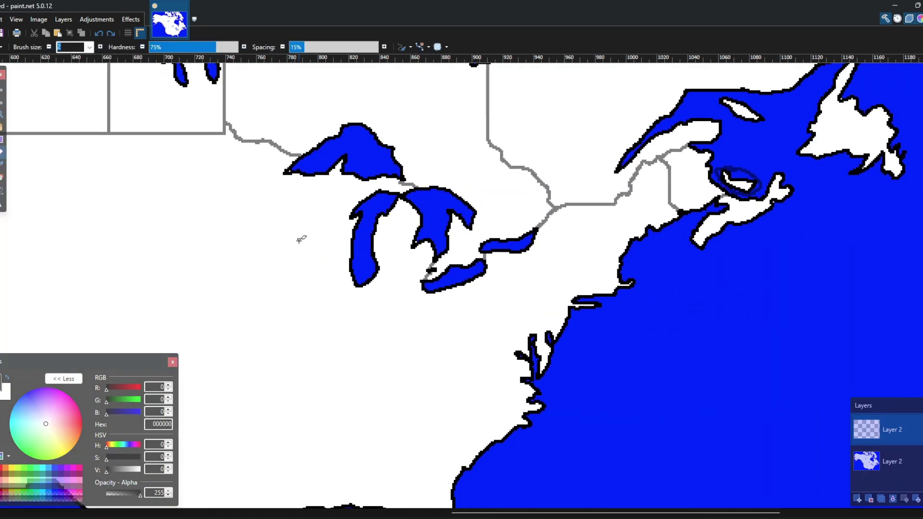
Examine the drawn borders across the map, from the Great Lakes and Maritimes to Alaska and the Pacific Northwest.
mouse_move(360, 312)
left_mouse_down()
mouse_move(543, 159)
mouse_move(816, 235)
left_mouse_up()
left_click_drag(589, 204, 620, 383)
left_click_drag(519, 370, 793, 102)
left_click_drag(395, 233, 587, 170)
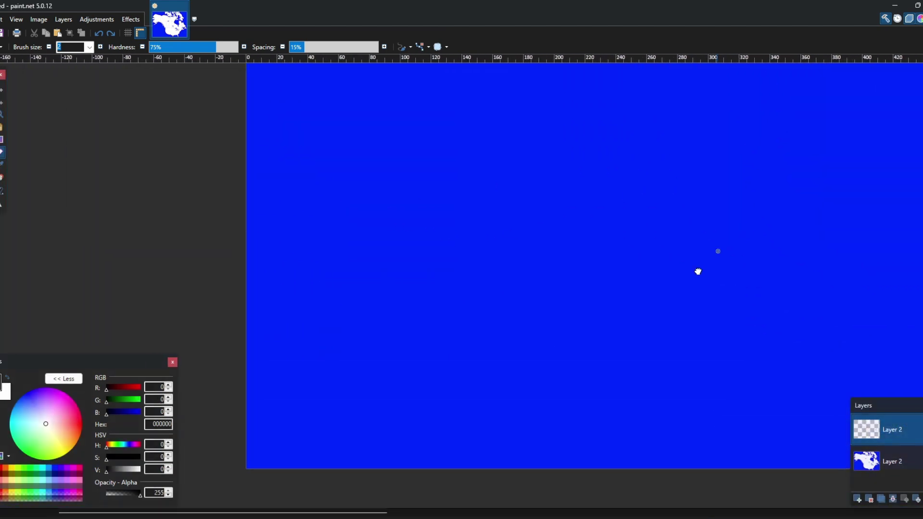
left_click_drag(678, 289, 64, 284)
left_click_drag(307, 274, 48, 224)
left_click_drag(553, 296, 316, 359)
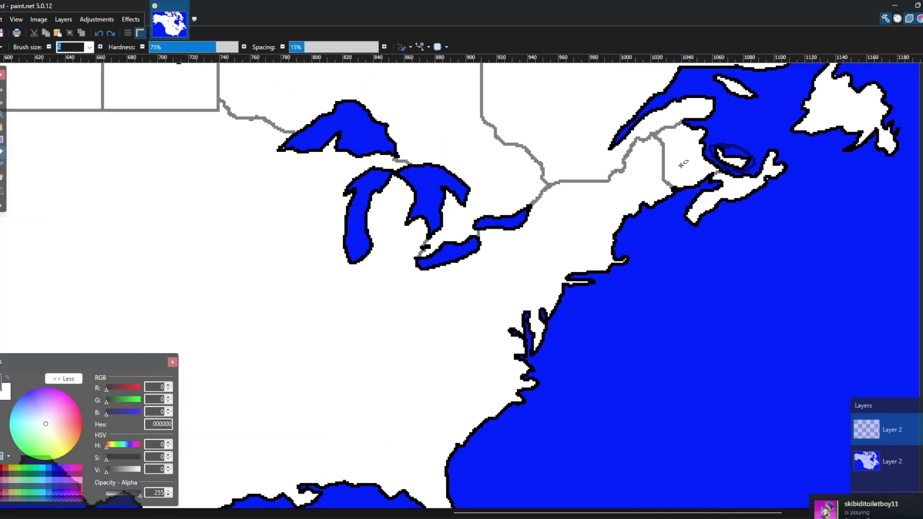
left_click_drag(10, 126, 504, 243)
left_click_drag(379, 246, 620, 480)
left_click_drag(230, 163, 453, 478)
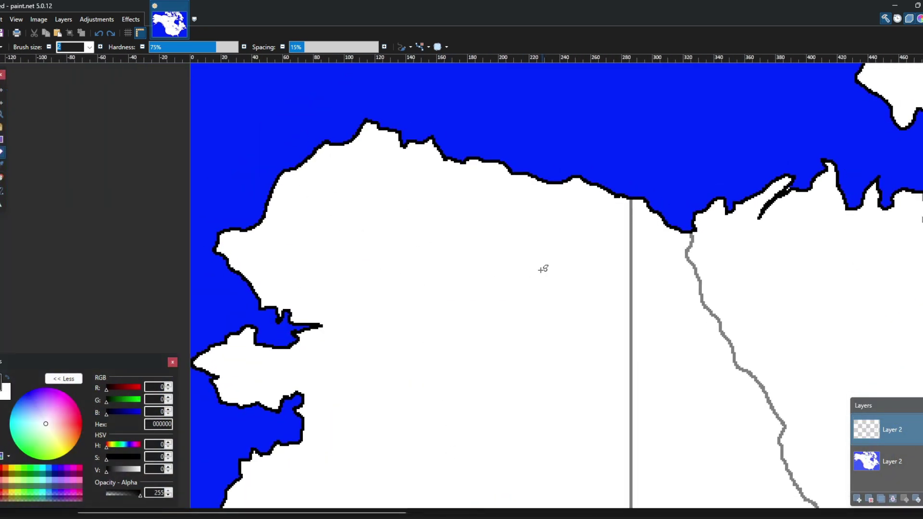
left_click_drag(484, 321, 428, 82)
left_click_drag(741, 284, 416, 21)
left_click_drag(579, 328, 295, 163)
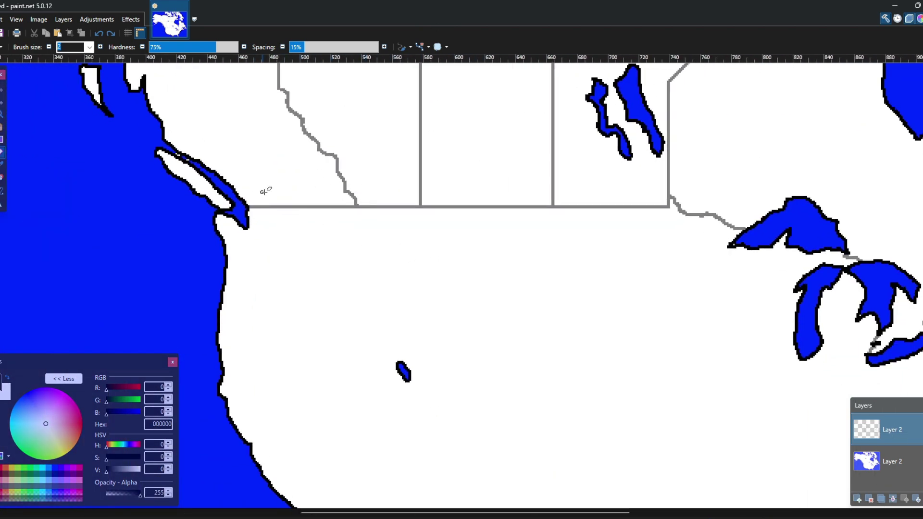
With the paintbrush, draw Washington's wavy southern border from the Pacific coast and its straight eastern border up to the Canadian border.
key("b")
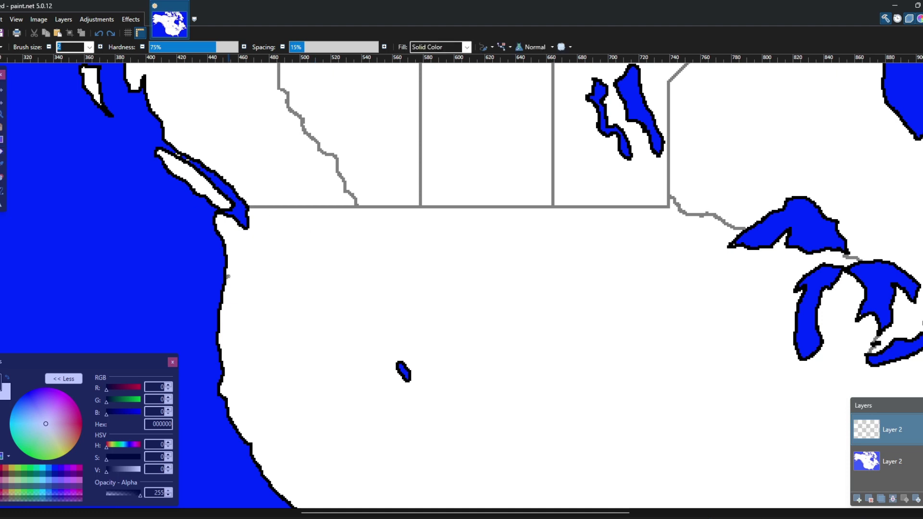
left_click_drag(228, 276, 294, 273)
scroll(310, 273, "down", 4)
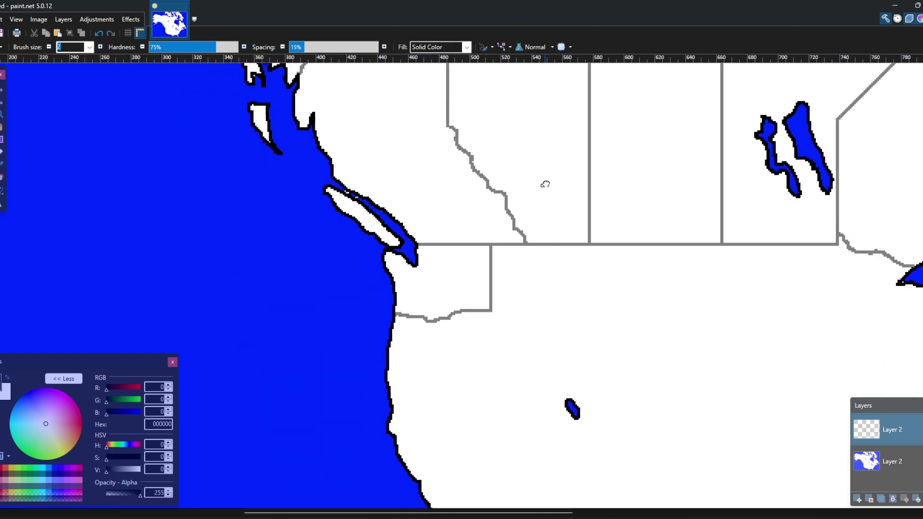
Draw the Oregon–Idaho border as a short jagged line east from Washington's southeast corner, then down to the south.
scroll(286, 182, "up", 4)
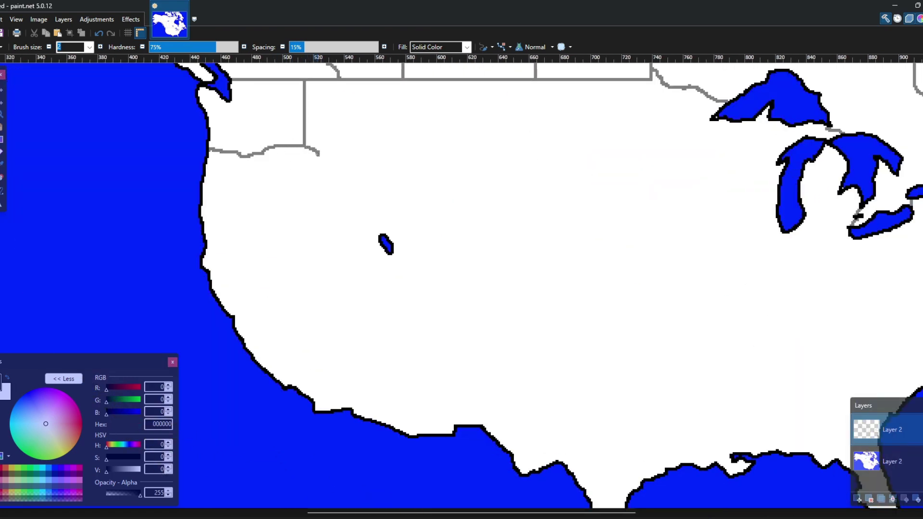
left_click_drag(303, 173, 307, 192)
left_click(2, 151)
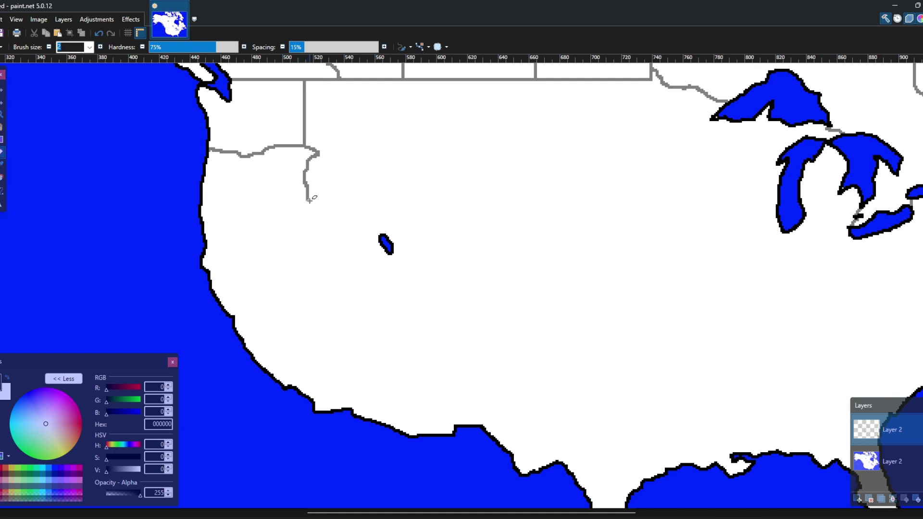
key("b")
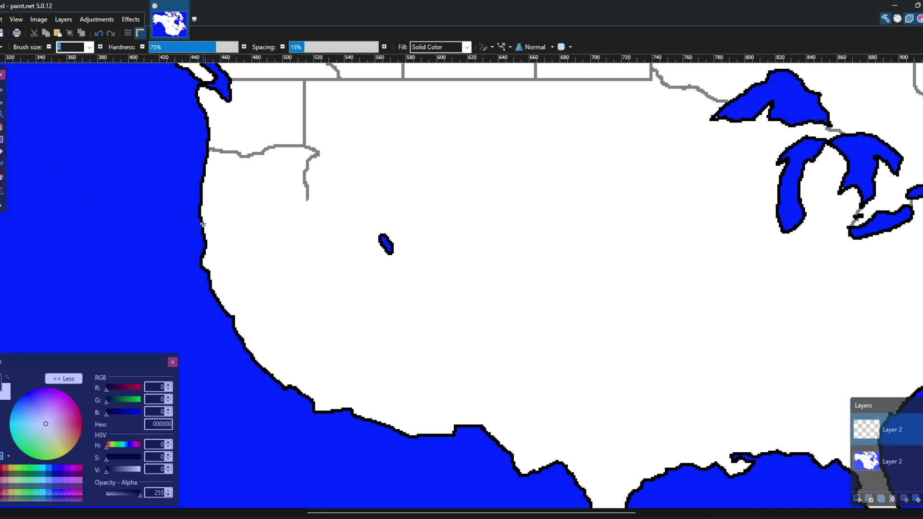
Draw Oregon's southern border as a horizontal line from the coast, join the eastern border to it and erase the overshoot.
scroll(204, 224, "right", 2)
left_click_drag(204, 223, 184, 205)
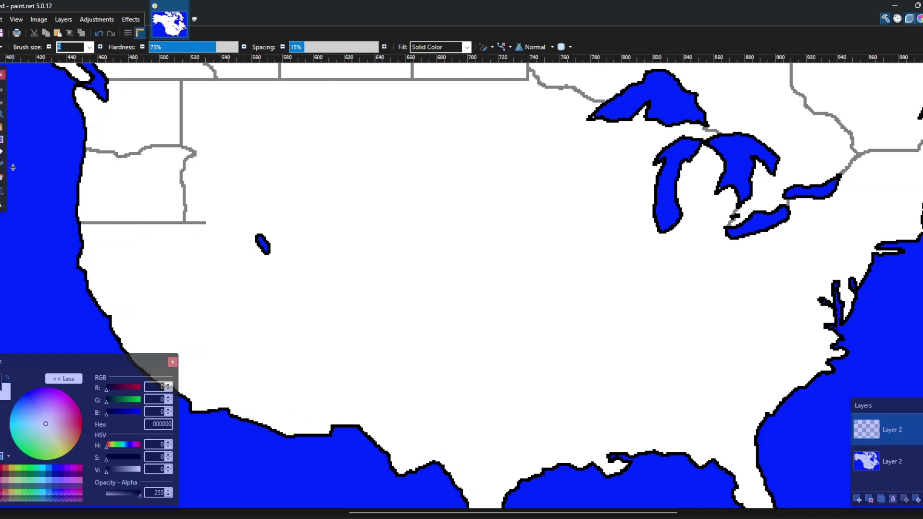
key("e")
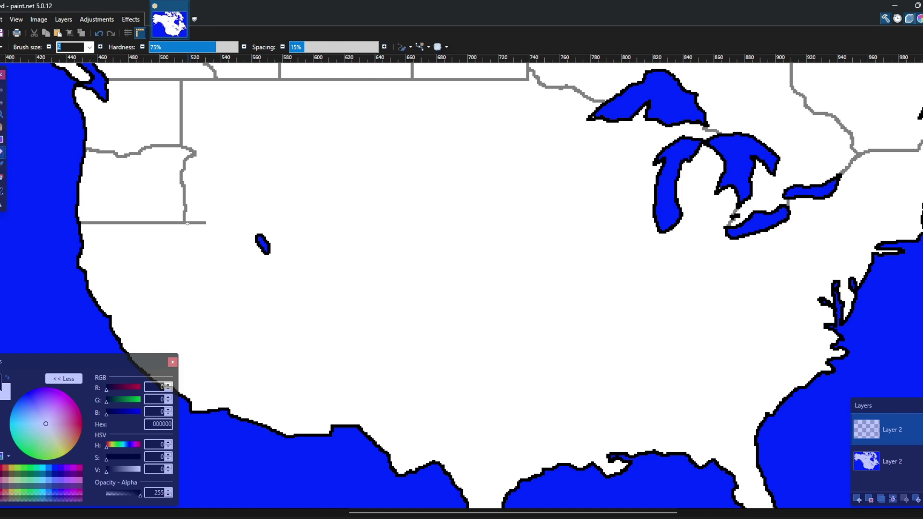
mouse_move(197, 222)
left_mouse_down()
mouse_move(246, 299)
mouse_move(202, 255)
mouse_move(299, 173)
mouse_move(302, 156)
left_mouse_up()
left_click_drag(189, 181, 206, 137)
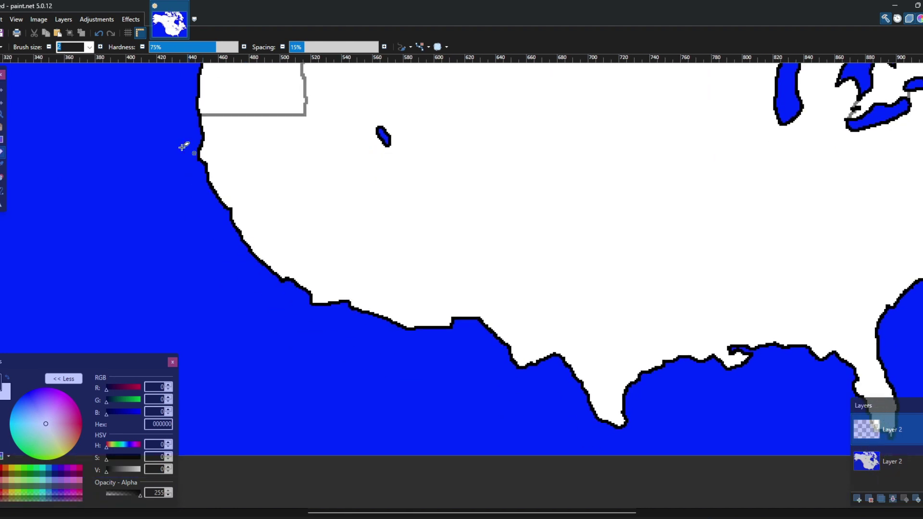
Draw Nevada's western, northern and eastern borders with straight lines, including the diagonal California–Nevada stretch running southeast.
left_click(1, 152)
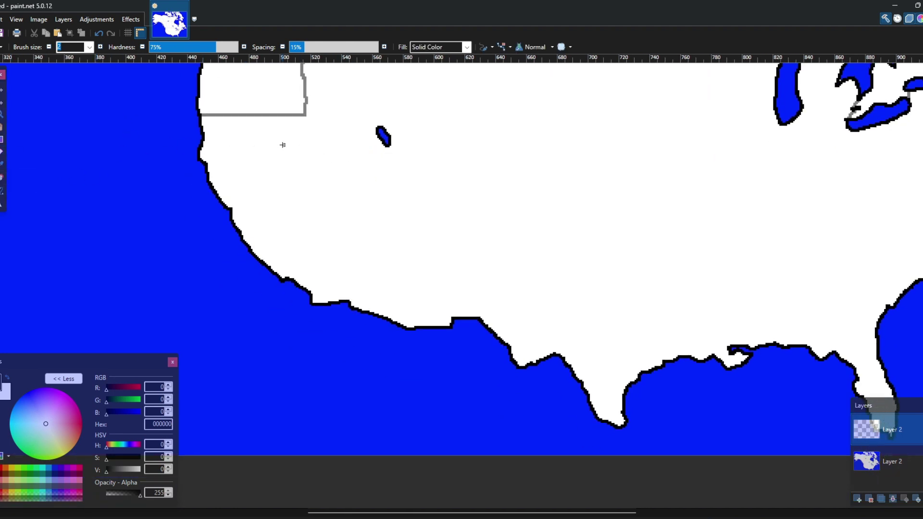
mouse_move(284, 145)
left_mouse_down()
mouse_move(270, 192)
mouse_move(286, 181)
left_mouse_up()
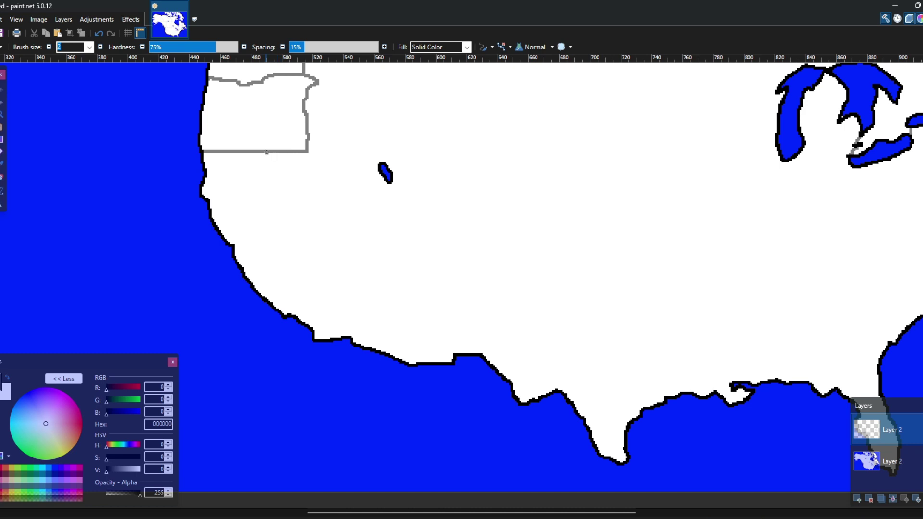
left_click_drag(266, 151, 267, 152)
scroll(266, 152, "down", 1)
left_click(2, 191)
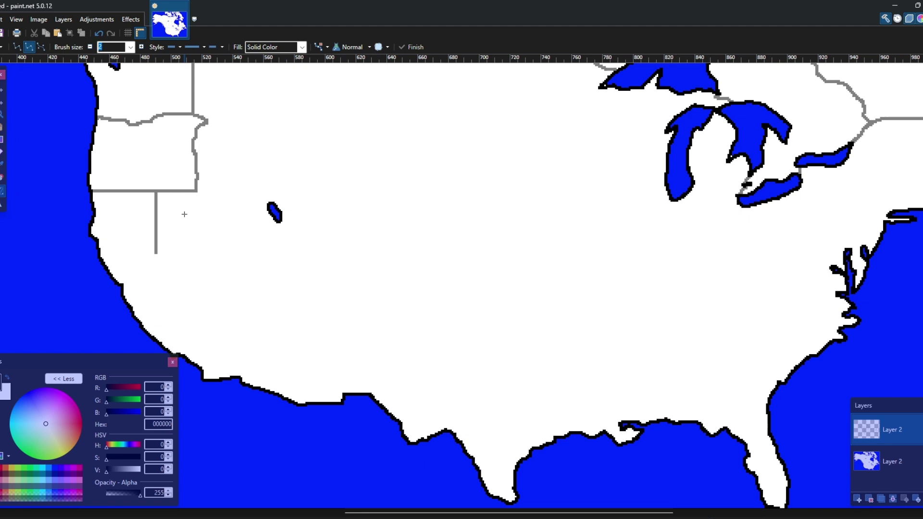
mouse_move(196, 191)
left_mouse_down()
mouse_move(229, 190)
mouse_move(236, 287)
left_mouse_up()
mouse_move(156, 254)
left_mouse_down()
mouse_move(225, 294)
mouse_move(225, 311)
left_mouse_up()
With the paintbrush, draw the jagged edge of Nevada's southern tip and the California–Arizona border down to the southern coast, undoing and redrawing the latter.
key("b")
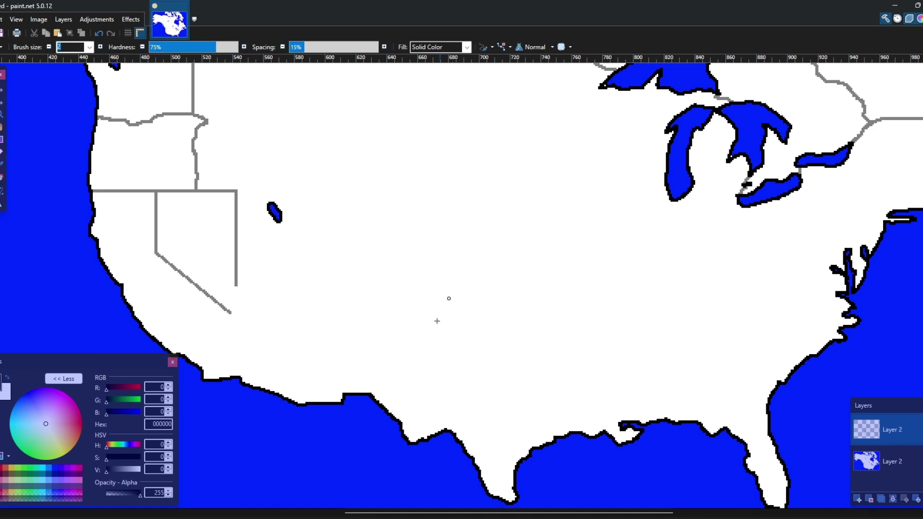
left_click_drag(267, 269, 390, 284)
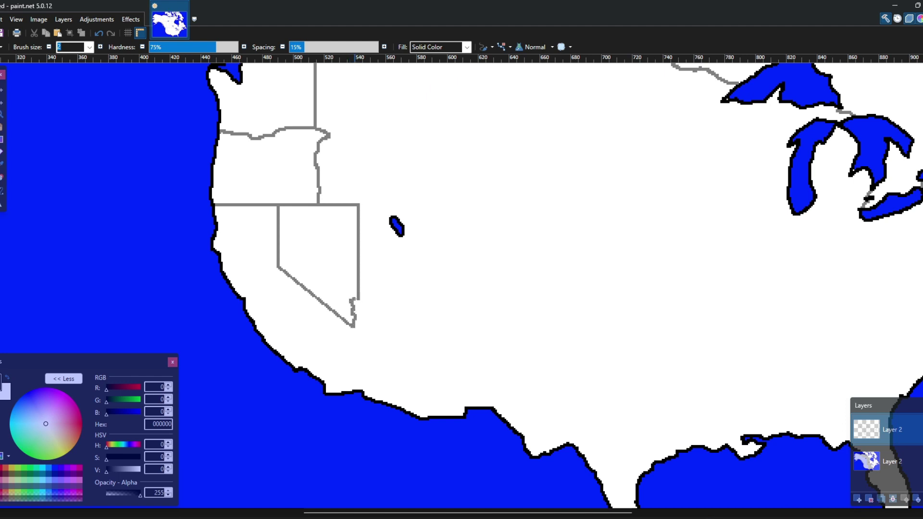
mouse_move(383, 321)
left_mouse_down()
mouse_move(410, 329)
mouse_move(410, 371)
mouse_move(364, 371)
mouse_move(353, 272)
mouse_move(334, 266)
left_mouse_up()
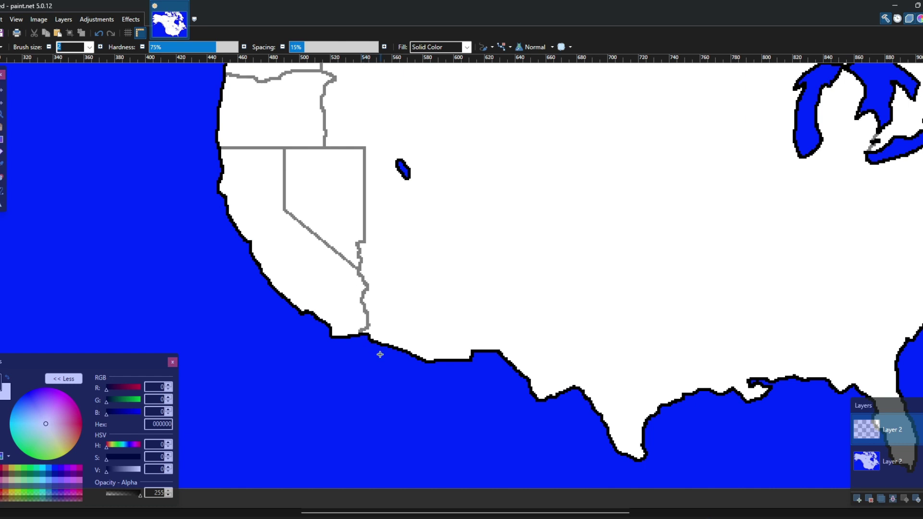
left_click(99, 33)
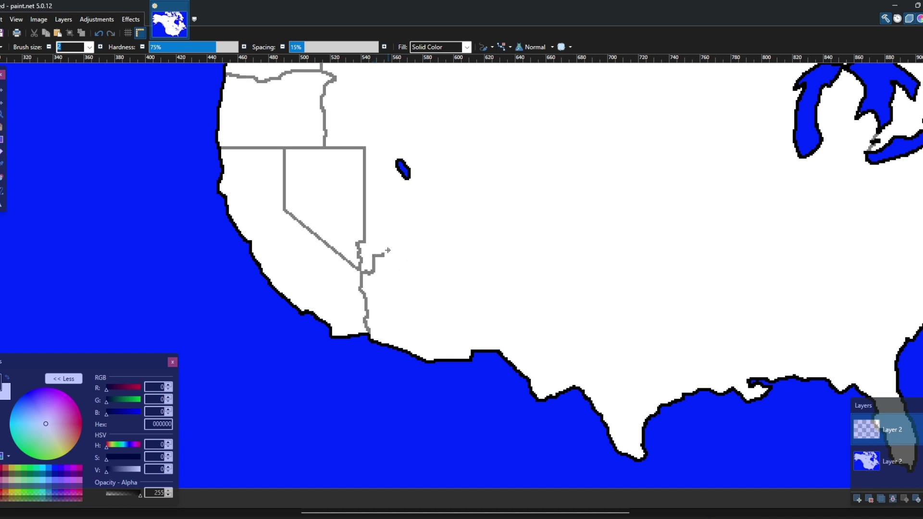
Erase Nevada's eastern border and the jagged edge at its southern tip, and redraw the border as a straight vertical line slightly farther east.
key("e")
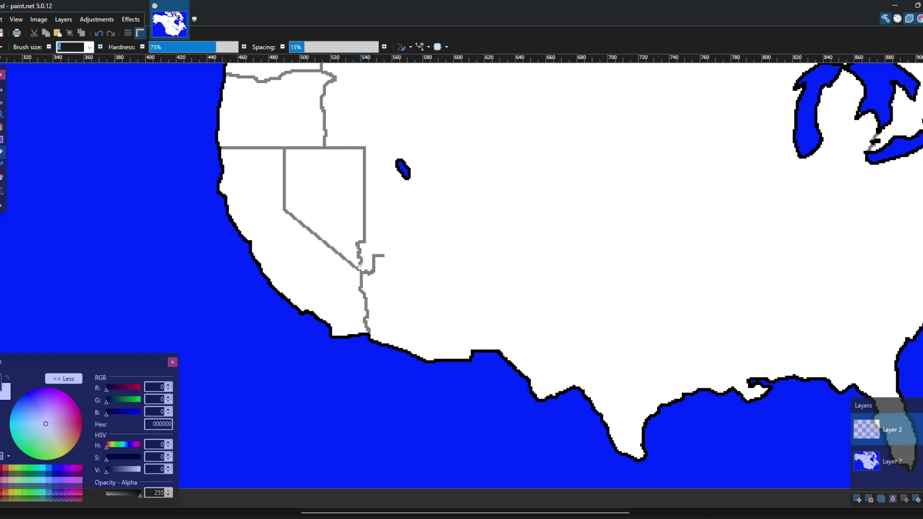
left_click_drag(360, 264, 357, 242)
left_click_drag(367, 149, 364, 239)
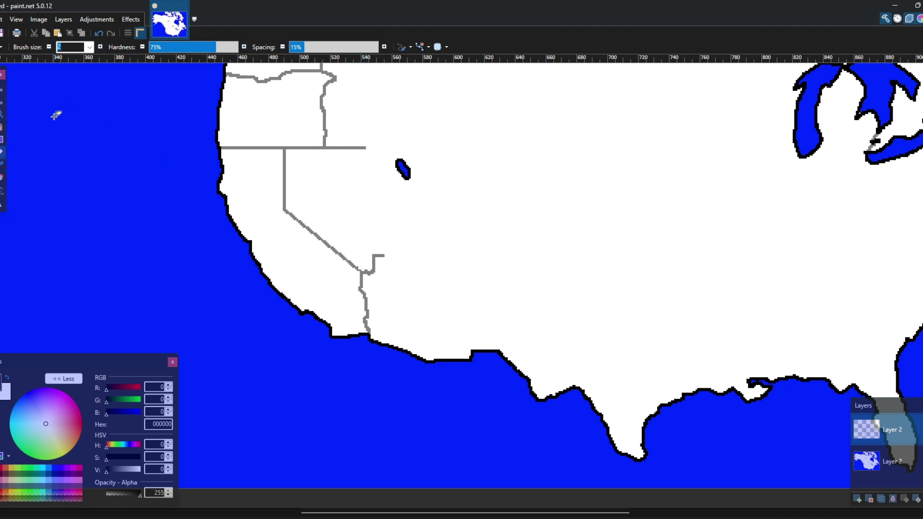
left_click(2, 191)
left_click(5, 191)
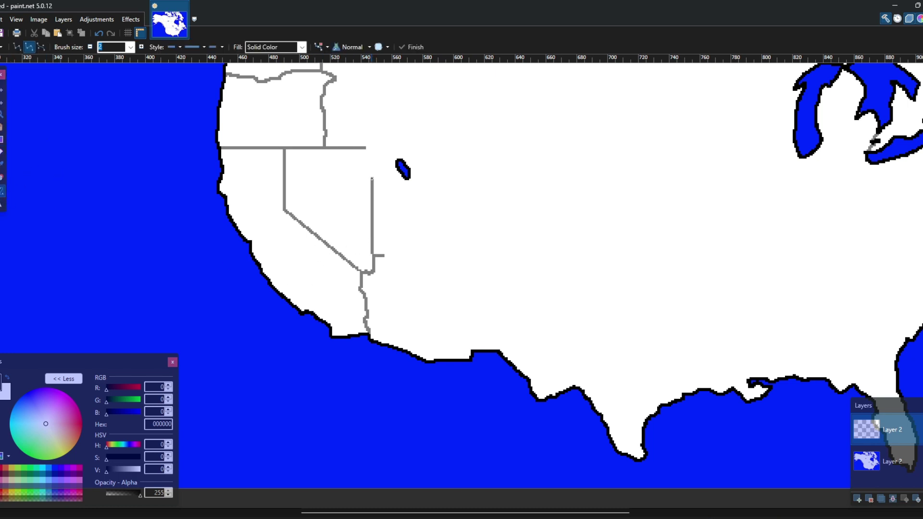
left_click_drag(372, 252, 373, 196)
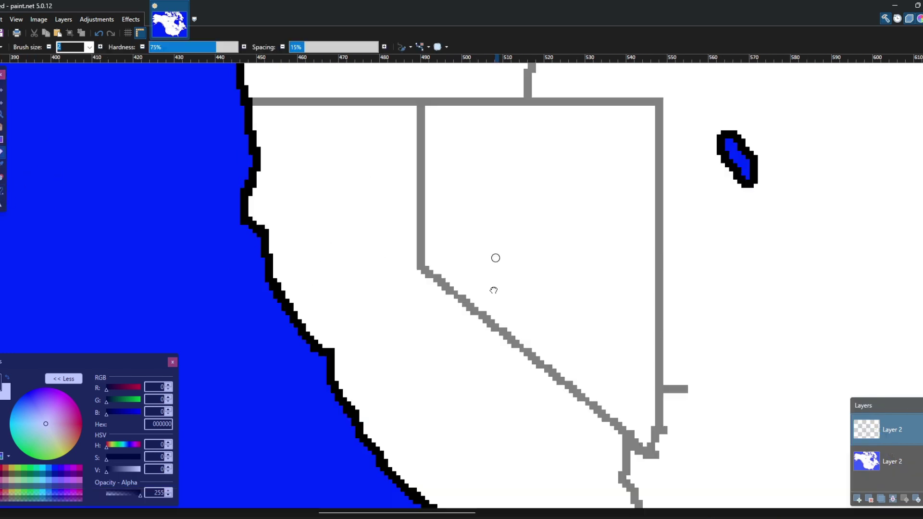
Extend Nevada's northern border line east to form Utah's northern border, undoing the uneven end of the stroke.
mouse_move(495, 289)
left_mouse_down()
mouse_move(382, 316)
mouse_move(340, 209)
left_mouse_up()
left_click(3, 116)
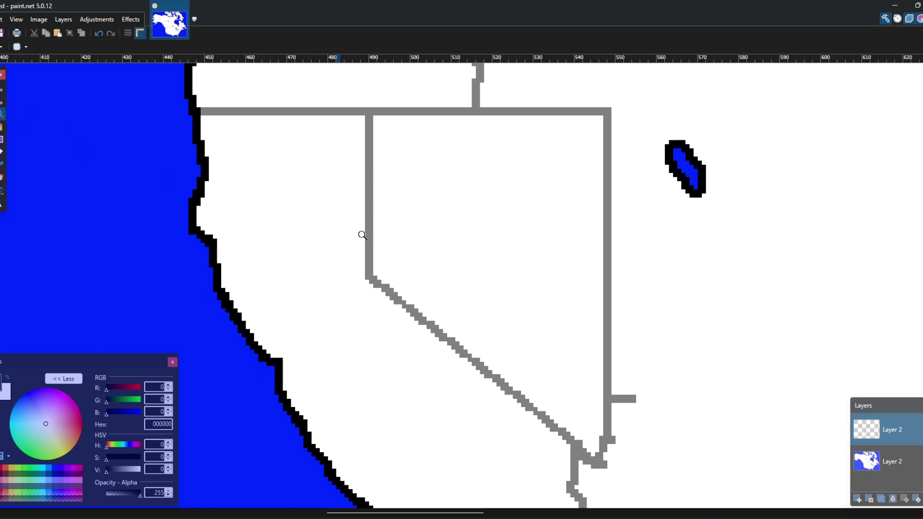
right_click(369, 238)
right_click(370, 239)
right_click(373, 240)
right_click(375, 241)
mouse_move(357, 261)
left_mouse_down()
mouse_move(283, 268)
mouse_move(247, 285)
mouse_move(296, 305)
mouse_move(271, 248)
left_mouse_up()
key("b")
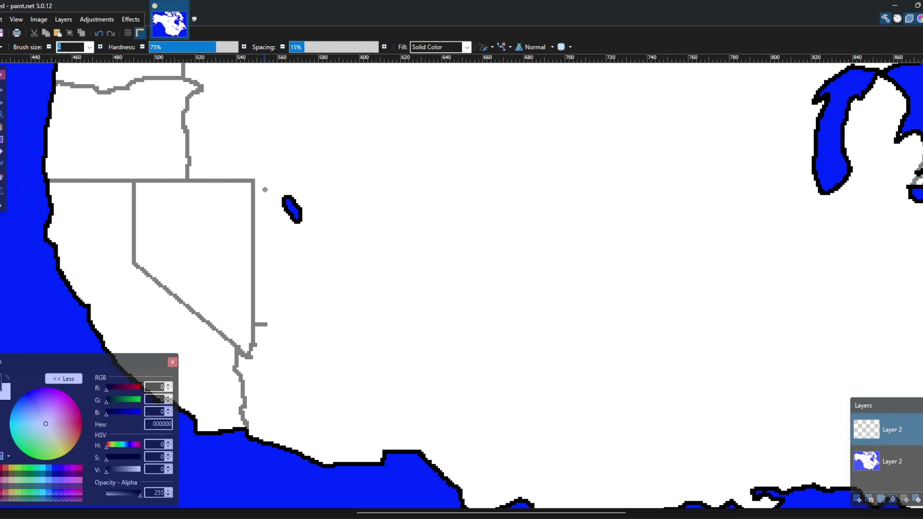
left_click_drag(254, 181, 316, 180)
scroll(255, 182, "right", 1)
left_click(2, 151)
left_click(1, 151)
left_click(253, 182)
scroll(253, 181, "right", 1)
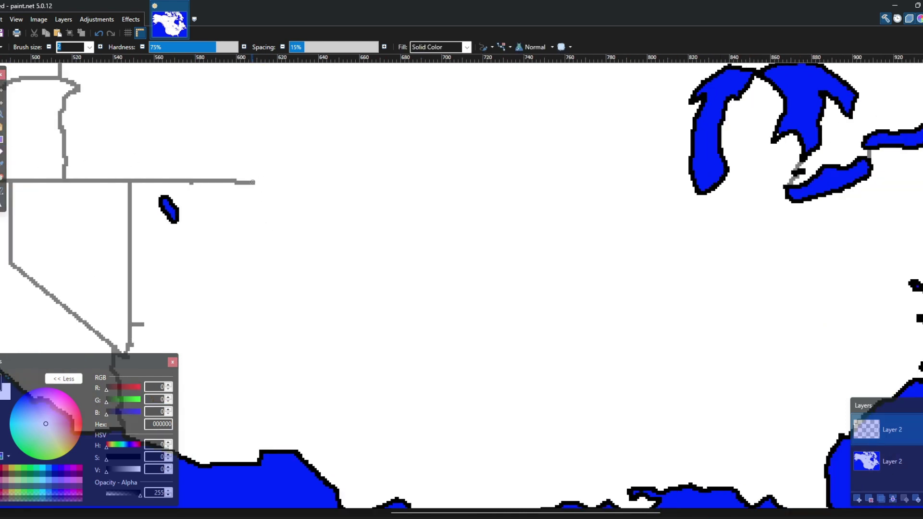
key("ctrl+z")
mouse_move(253, 181)
left_mouse_down()
mouse_move(223, 152)
mouse_move(226, 179)
left_mouse_up()
Complete Utah with straight lines for its northeastern notch, eastern border and southern border, extending the short stub from Nevada.
key("e")
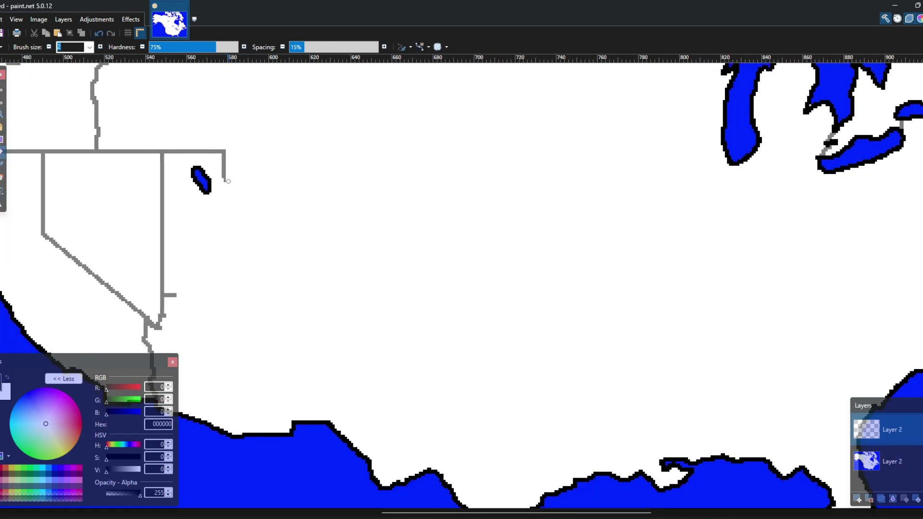
left_click(1, 190)
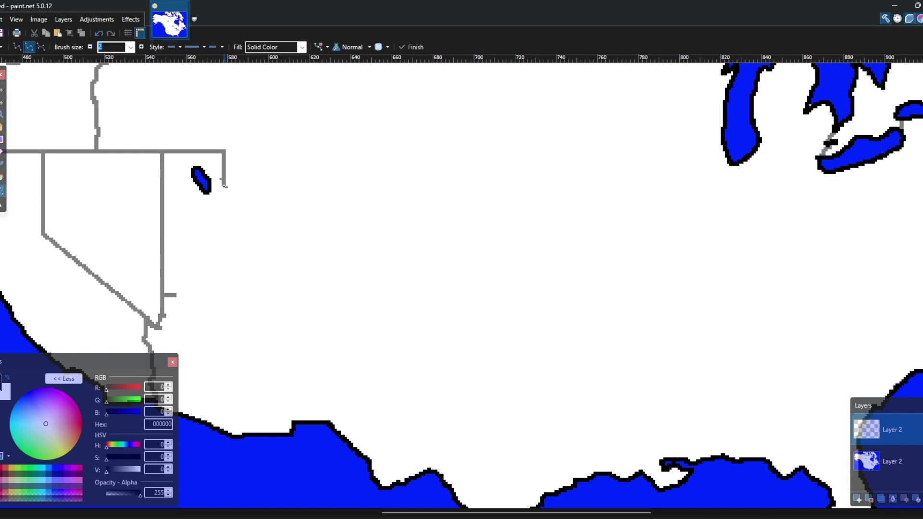
mouse_move(221, 179)
left_mouse_down()
mouse_move(222, 201)
mouse_move(226, 192)
mouse_move(270, 193)
mouse_move(248, 195)
mouse_move(256, 193)
mouse_move(255, 294)
left_mouse_up()
left_click_drag(175, 295, 256, 295)
mouse_move(336, 275)
left_mouse_down()
mouse_move(474, 300)
mouse_move(494, 340)
left_mouse_up()
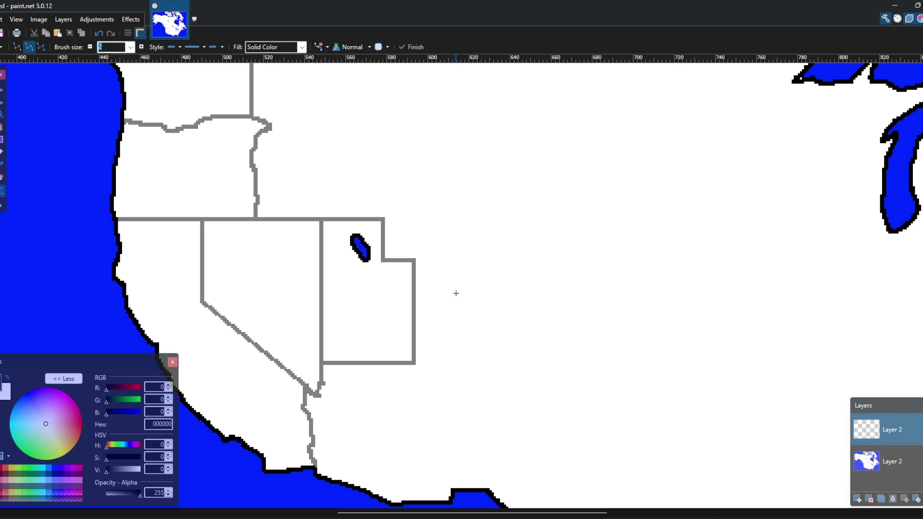
Draw the Arizona–New Mexico border from Utah's southeast corner to the southern coast and outline New Mexico with straight lines.
left_click_drag(465, 293, 430, 234)
scroll(162, 184, "down", 3)
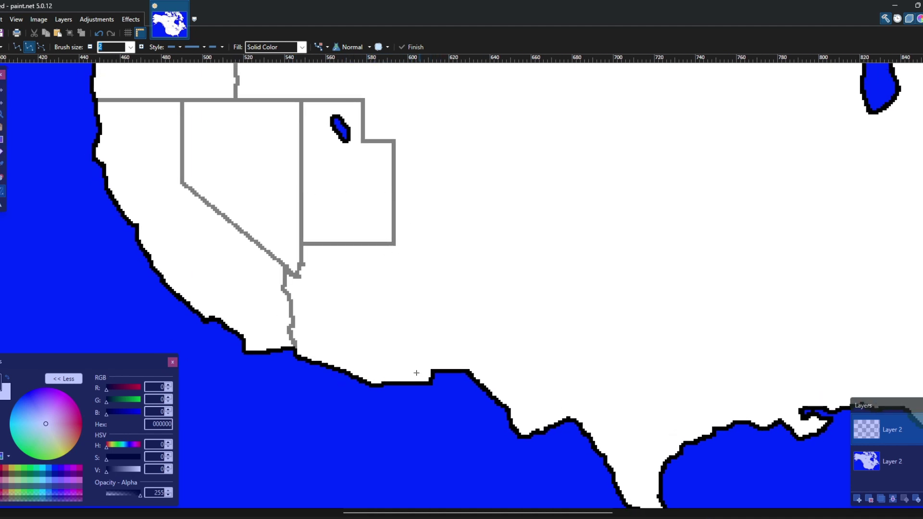
mouse_move(408, 381)
left_mouse_down()
mouse_move(400, 251)
mouse_move(408, 245)
left_mouse_up()
key("Return")
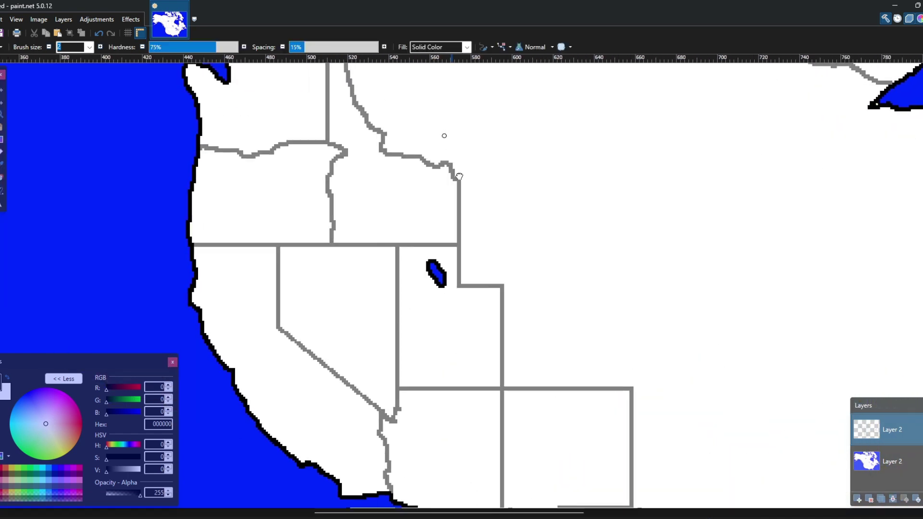
Extend Idaho's straight eastern border slightly north, past the end of the jagged Idaho–Montana border.
mouse_move(445, 136)
left_mouse_down()
mouse_move(453, 256)
mouse_move(338, 187)
mouse_move(284, 182)
left_mouse_up()
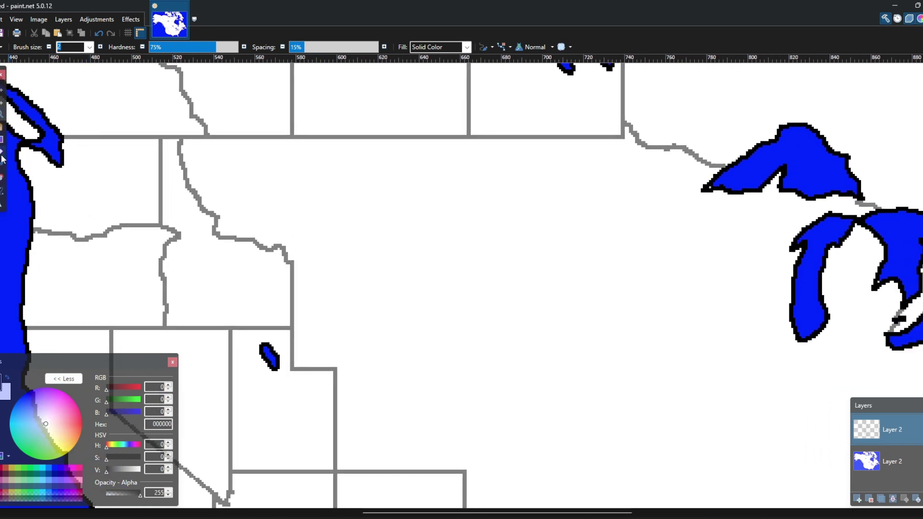
left_click(1, 191)
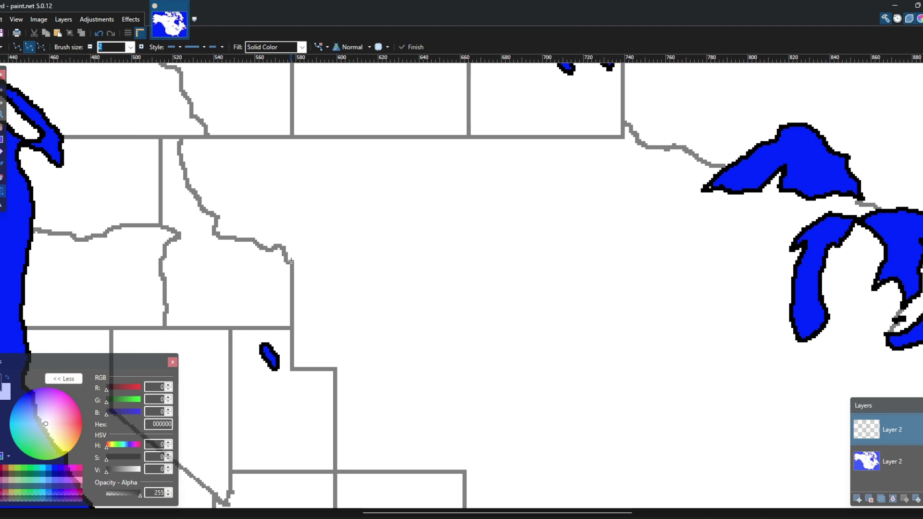
left_click_drag(291, 261, 291, 245)
left_click_drag(291, 285, 293, 286)
left_click(268, 267)
left_click_drag(328, 320, 240, 242)
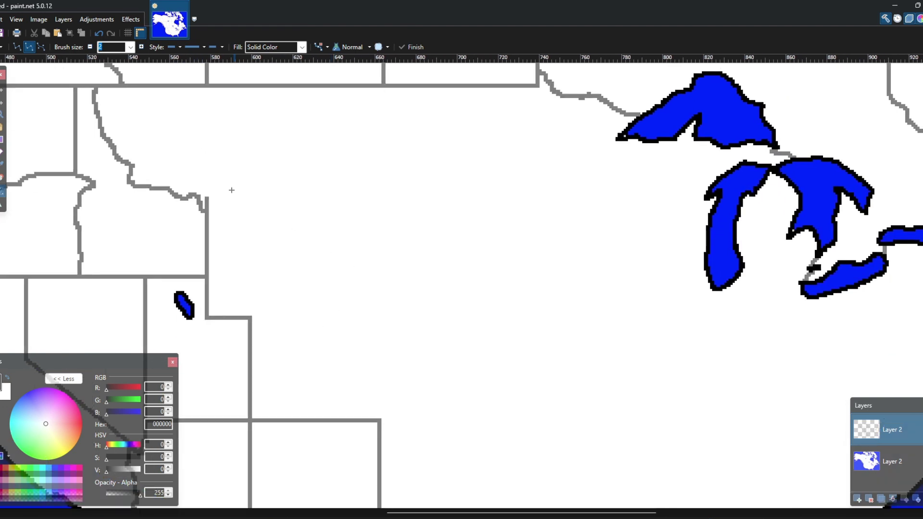
Draw the Texas panhandle's northern and eastern borders as straight lines, starting just below New Mexico's northeast corner.
left_click_drag(300, 115, 307, 268)
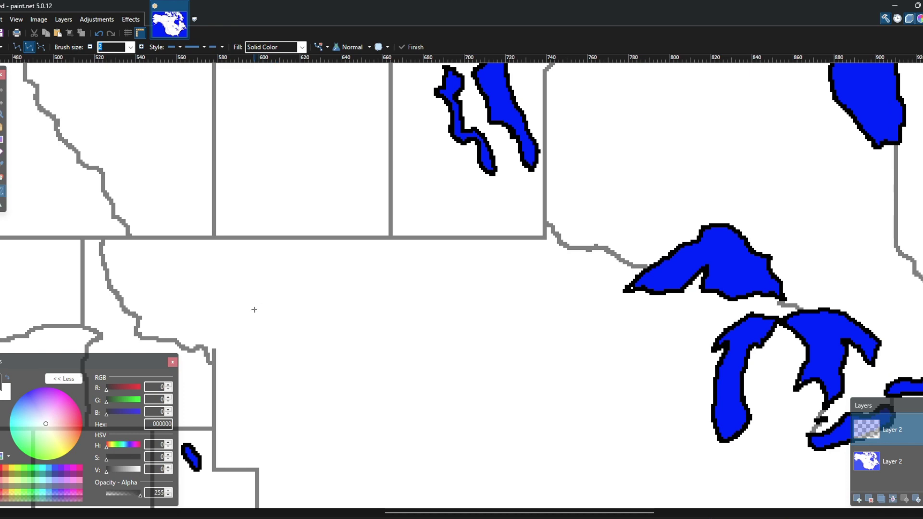
scroll(254, 310, "down", 4, "ctrl")
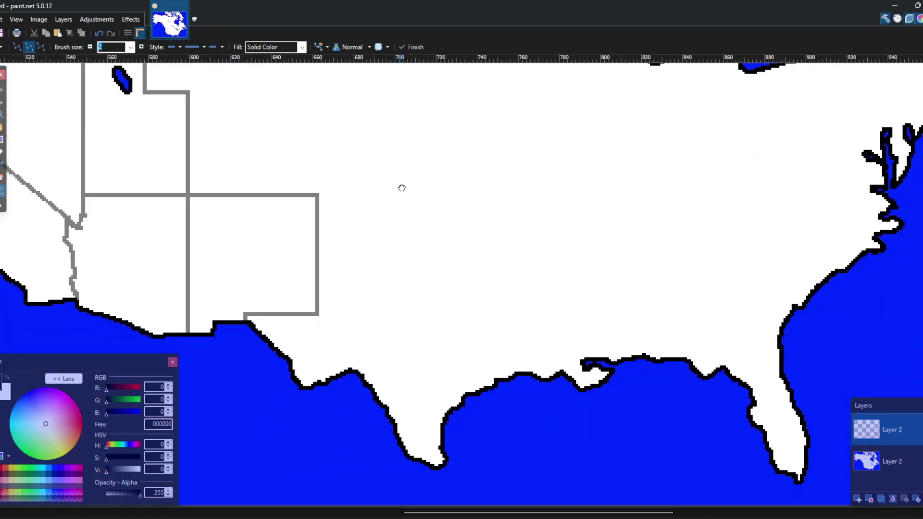
scroll(399, 190, "up", 4, "ctrl")
scroll(490, 447, "up", 1)
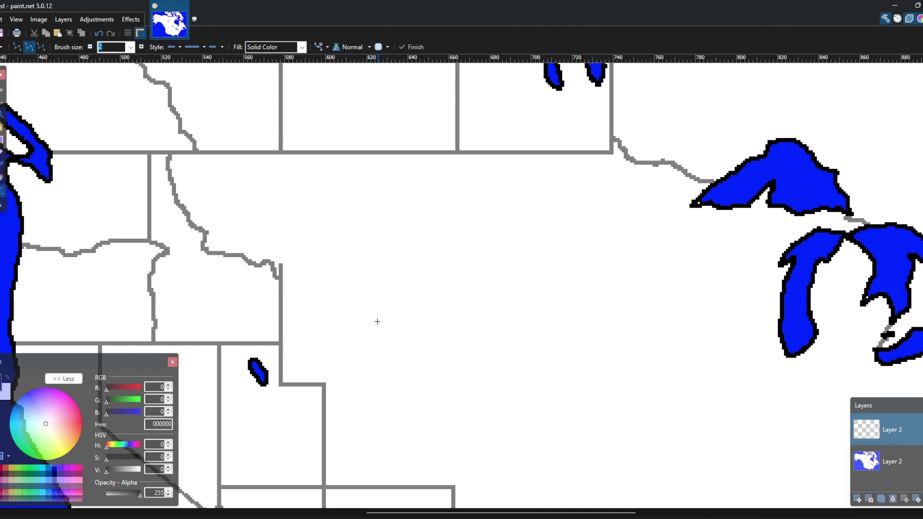
scroll(378, 322, "down", 5)
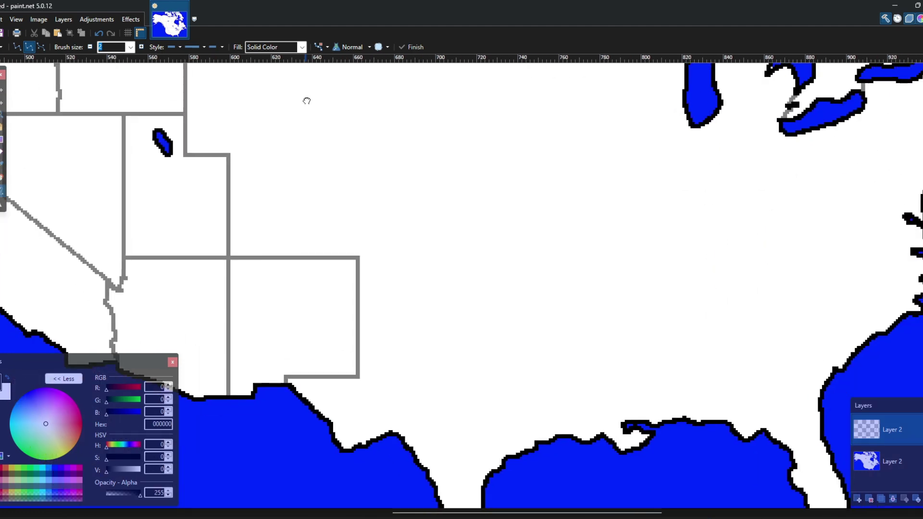
scroll(356, 247, "up", 5)
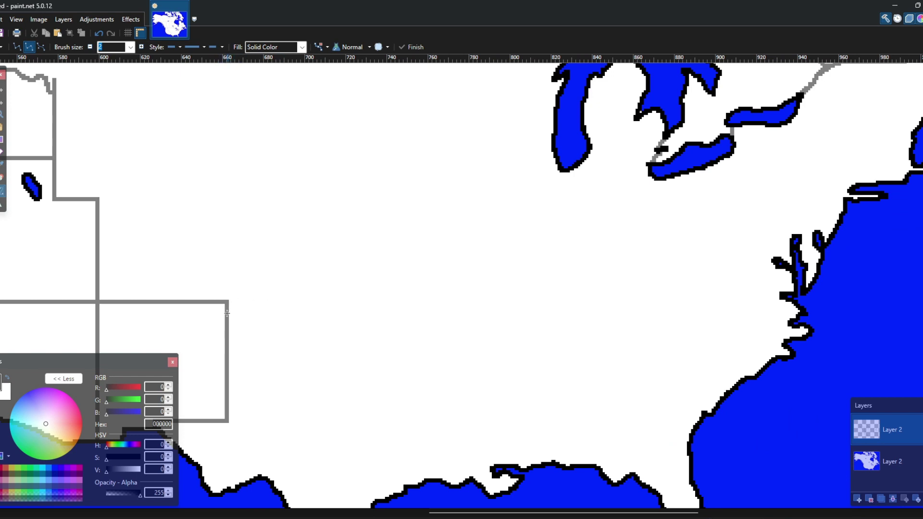
left_click_drag(227, 313, 288, 344)
left_click(313, 305)
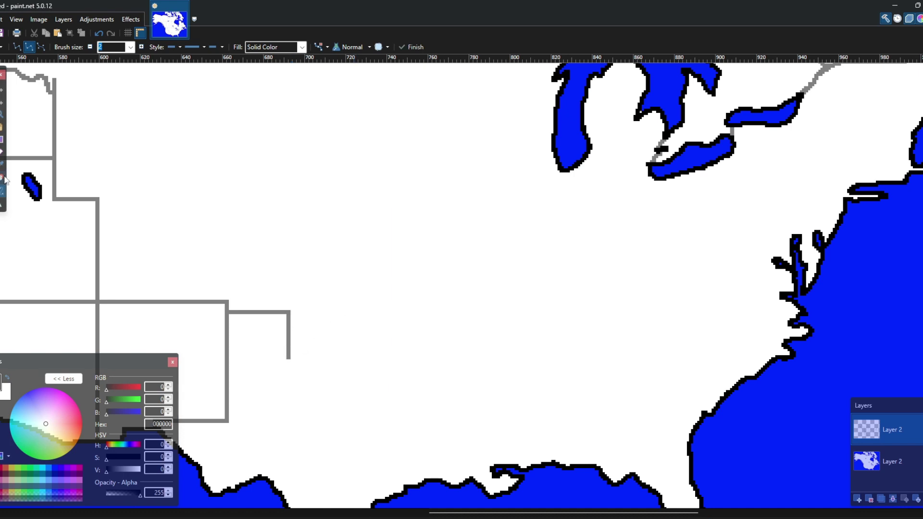
With the paintbrush, draw the wavy Texas–Oklahoma border east from the panhandle's southeast corner.
left_click(1, 152)
left_click_drag(344, 393, 274, 284)
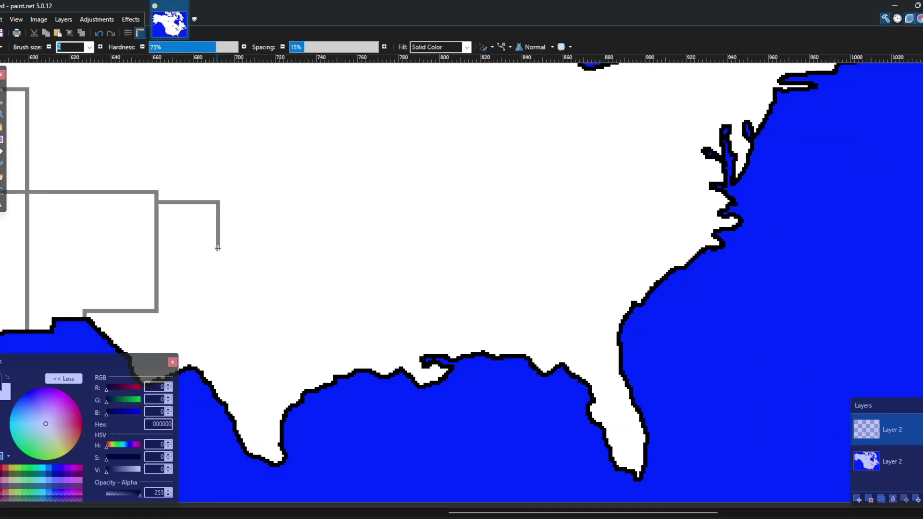
left_click_drag(217, 248, 235, 250)
left_click_drag(286, 262, 299, 258)
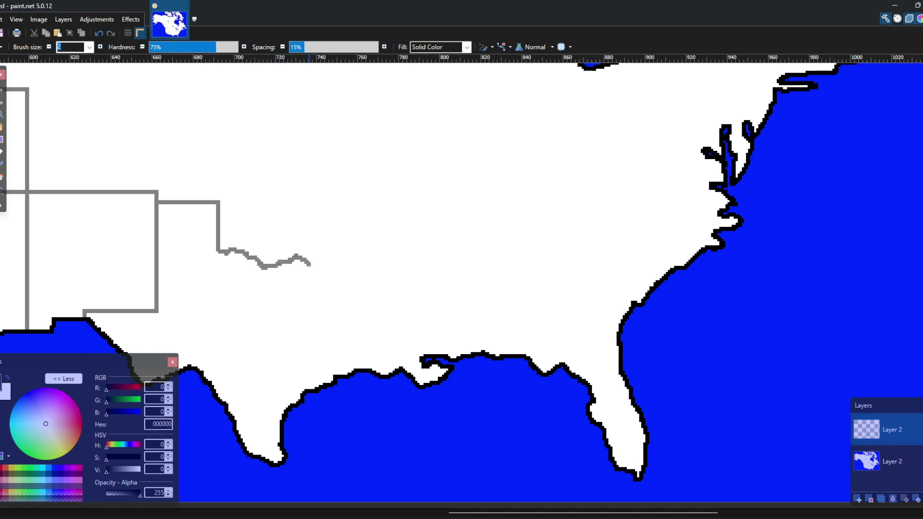
left_click_drag(348, 319, 347, 325)
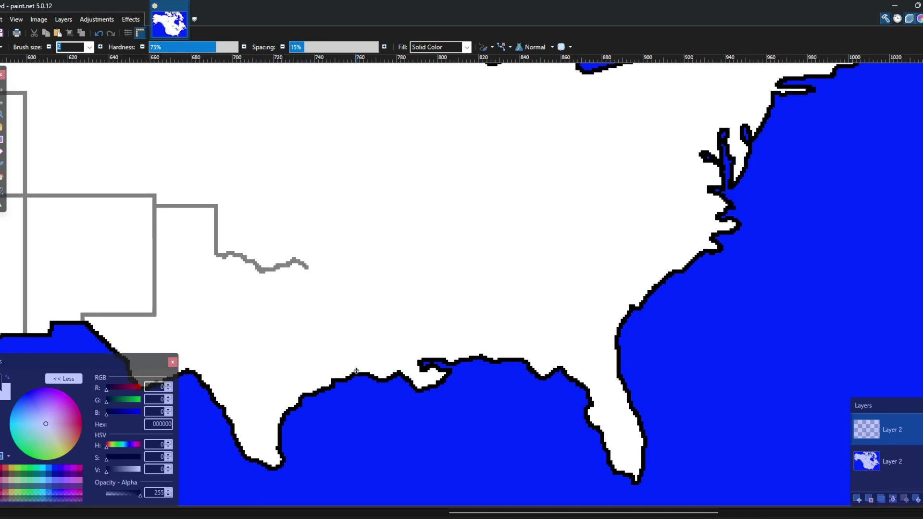
Paint Texas's jagged eastern border north from the Gulf coast and join it to the wavy Texas–Oklahoma border.
left_click_drag(356, 367, 351, 290)
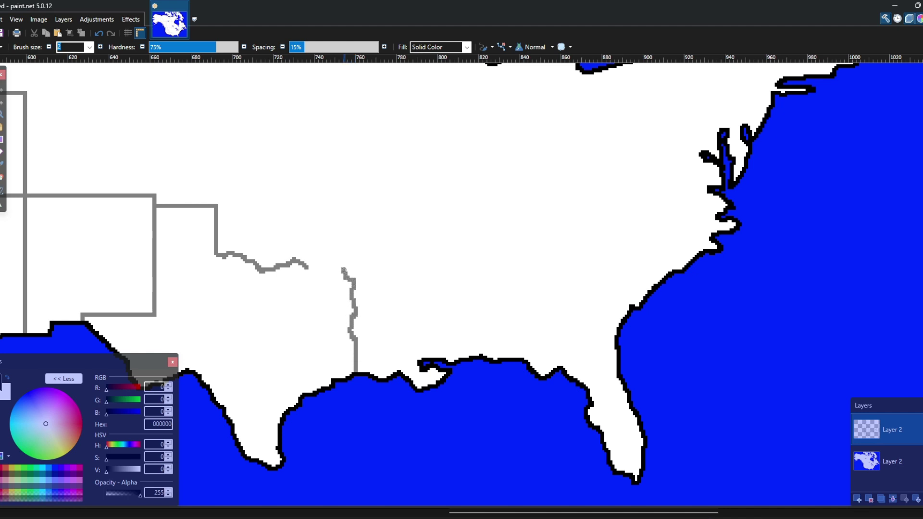
left_click_drag(333, 261, 316, 264)
left_click_drag(380, 293, 377, 300)
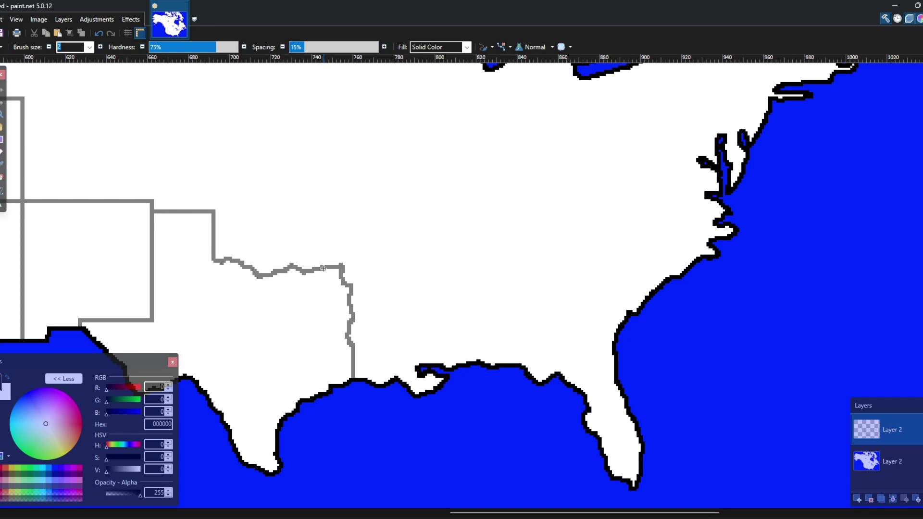
Cut off Texas's northeast corner with a short diagonal stroke and erase the old corner outside it.
left_click_drag(323, 268, 336, 273)
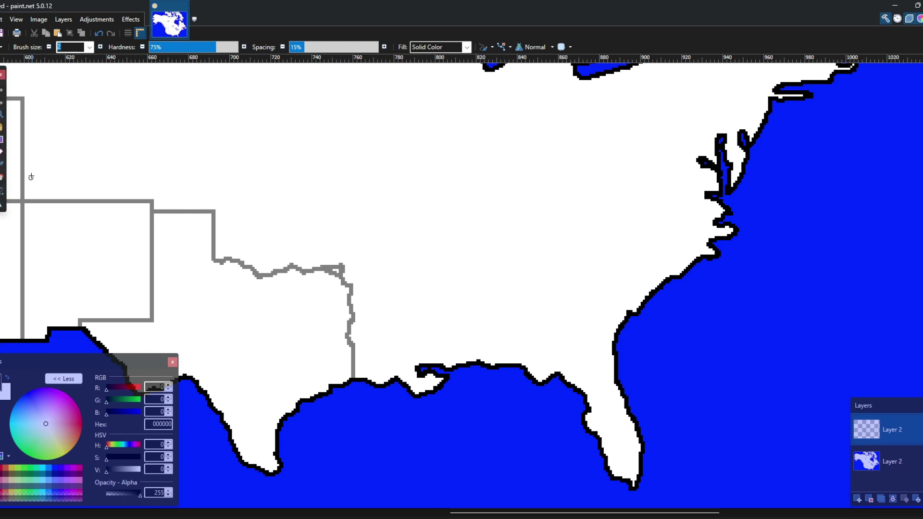
left_click(2, 154)
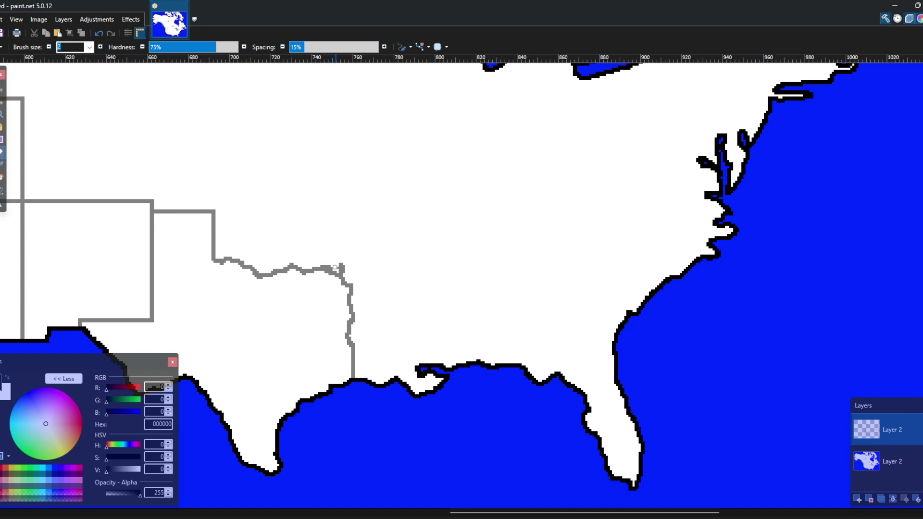
scroll(354, 264, "down", 3)
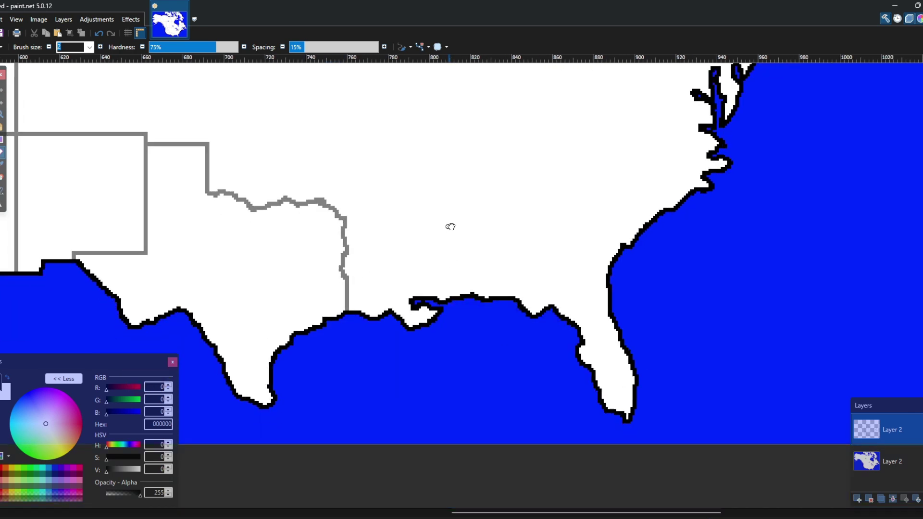
Extend New Mexico's northern border line east as Oklahoma's northern border and paint Oklahoma's eastern border down to Texas's northeast corner.
left_click_drag(455, 223, 658, 270)
left_click_drag(554, 264, 488, 338)
mouse_move(561, 153)
left_mouse_down()
mouse_move(534, 308)
mouse_move(495, 258)
mouse_move(404, 190)
mouse_move(353, 179)
left_mouse_up()
left_click(3, 190)
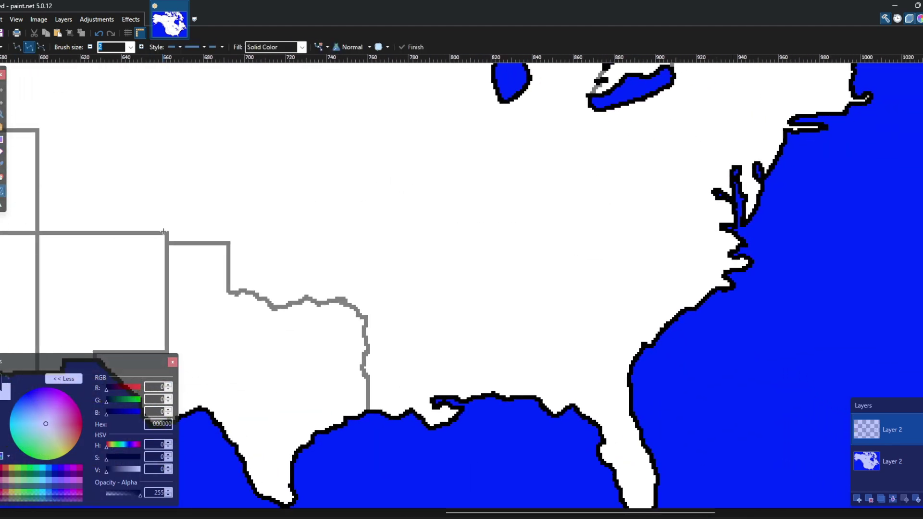
key("b")
mouse_move(170, 233)
left_mouse_down()
mouse_move(362, 225)
mouse_move(365, 280)
left_mouse_up()
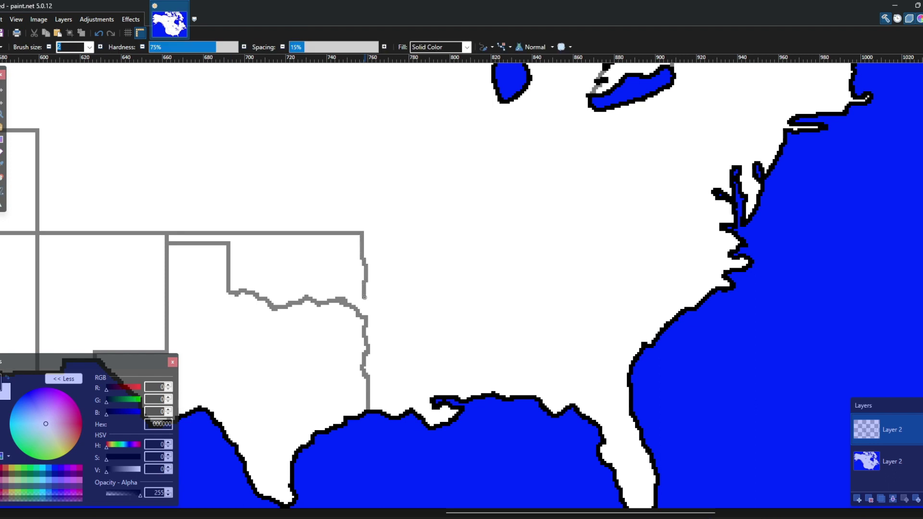
left_click_drag(364, 303, 362, 311)
Redraw the wavy Texas–Oklahoma border slightly farther south, lengthen the panhandle's eastern line to meet it, and erase the old stroke.
left_click_drag(376, 278, 454, 346)
mouse_move(399, 230)
left_mouse_down()
mouse_move(367, 262)
mouse_move(336, 210)
mouse_move(324, 97)
mouse_move(401, 226)
left_mouse_up()
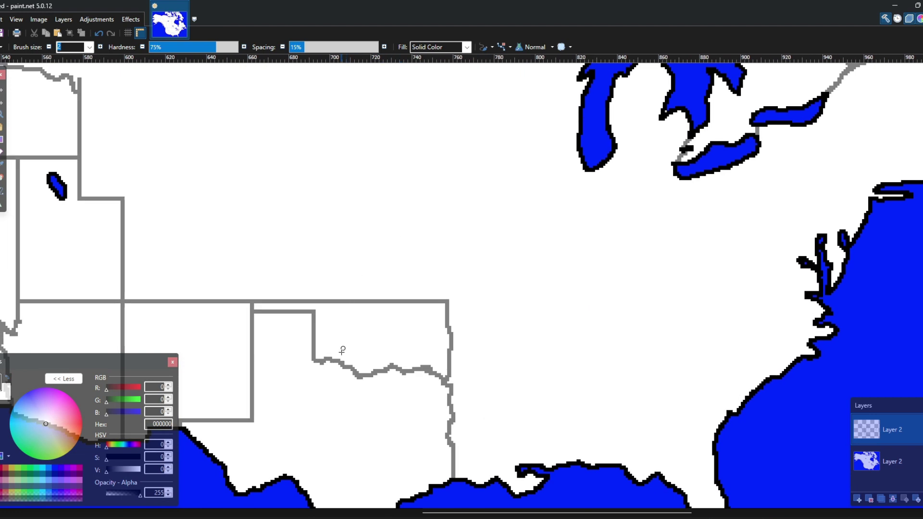
left_click_drag(348, 333, 321, 211)
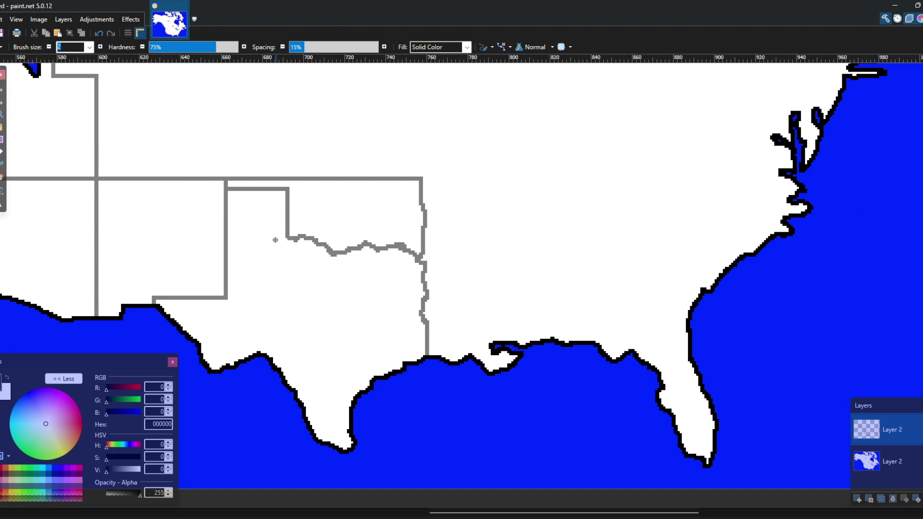
mouse_move(287, 239)
left_mouse_down()
mouse_move(288, 249)
mouse_move(347, 261)
mouse_move(424, 265)
mouse_move(295, 238)
mouse_move(363, 249)
left_mouse_up()
key("e")
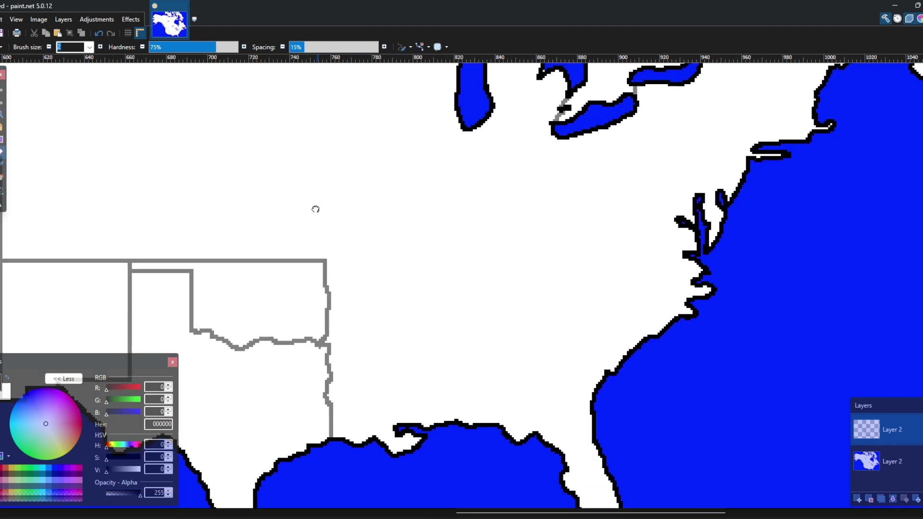
Draw a straight vertical line north from the northern border line shared with New Mexico and Oklahoma as Colorado's eastern border.
left_click_drag(316, 209, 309, 118)
left_click_drag(329, 251, 344, 261)
scroll(343, 265, "down", 2)
scroll(470, 250, "up", 2)
key("b")
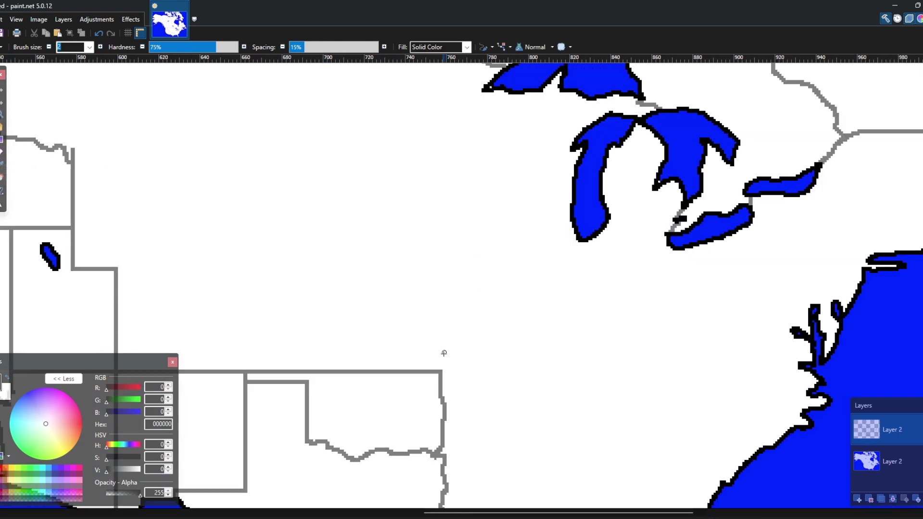
scroll(432, 366, "down", 2)
scroll(436, 191, "up", 2)
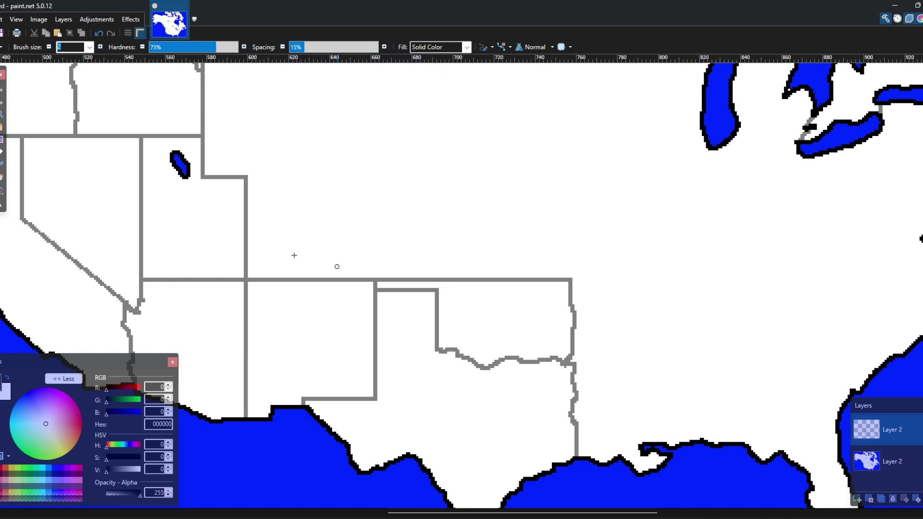
left_click(2, 191)
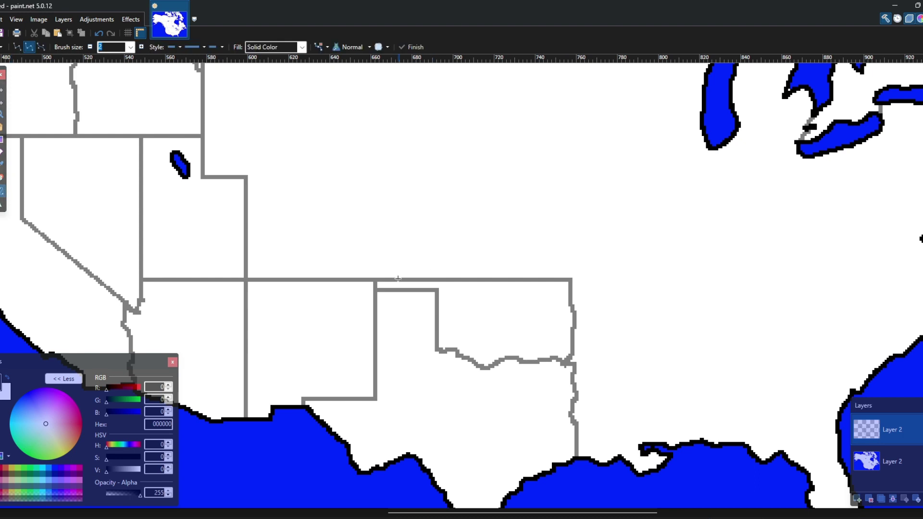
scroll(401, 278, "left", 1)
left_click_drag(401, 277, 401, 277)
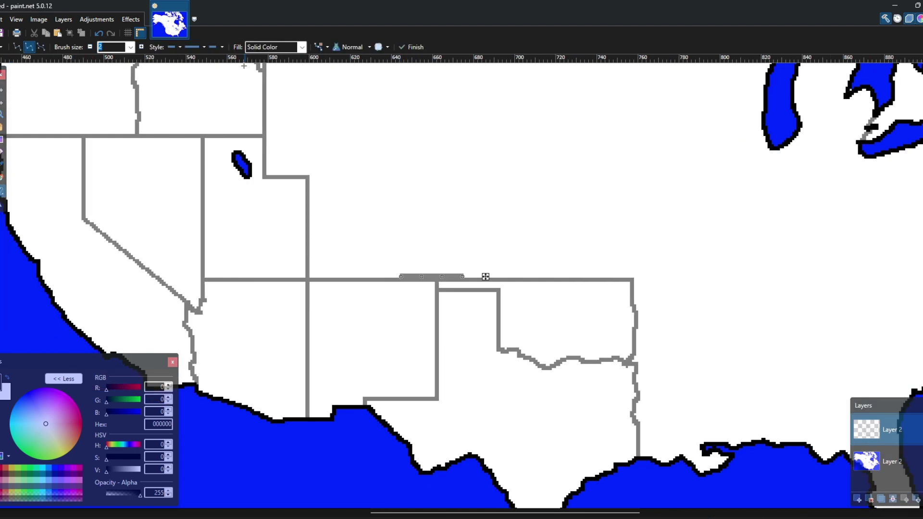
left_click(101, 31)
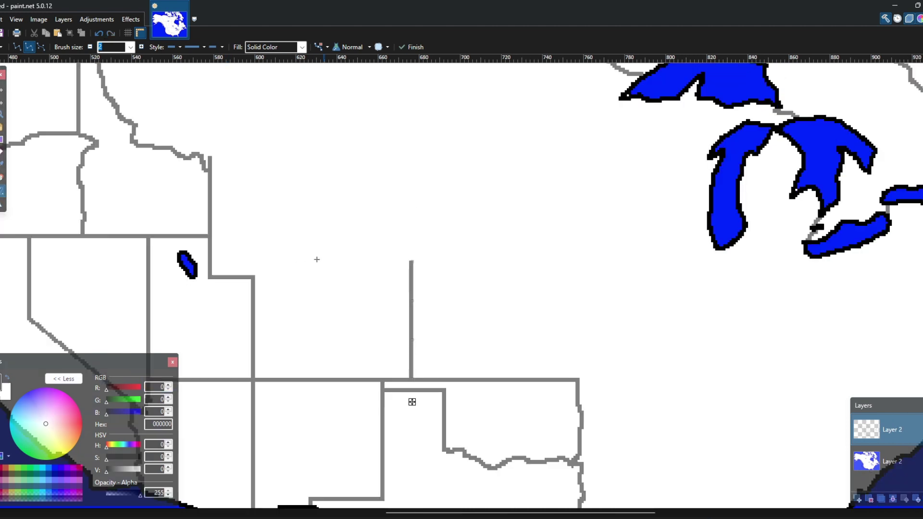
key("Return")
Draw Colorado's northern border straight east from Utah's notched northeast corner and erase the stub of the eastern border above it.
left_click_drag(252, 278, 410, 278)
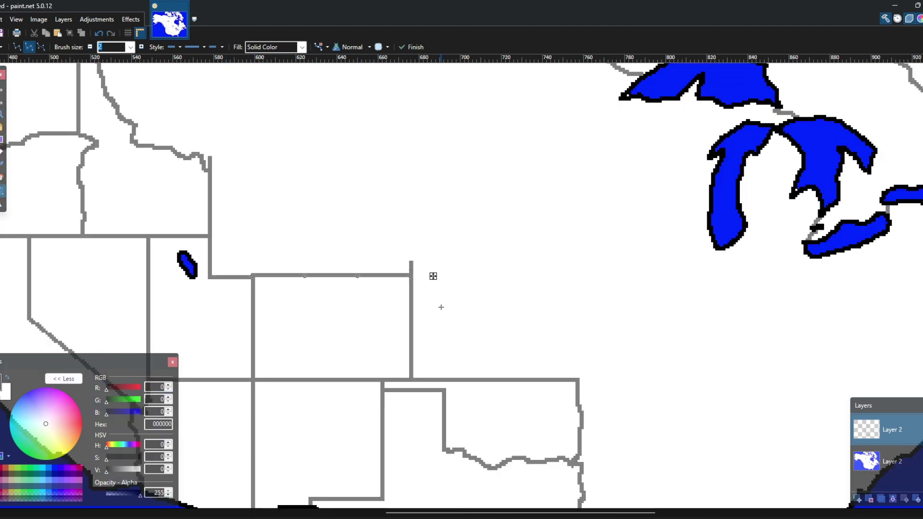
key("Return")
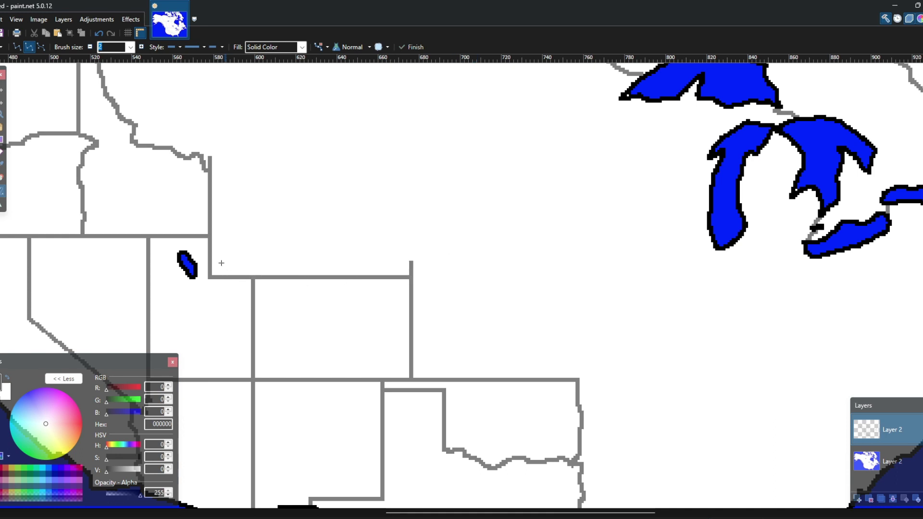
left_click(2, 154)
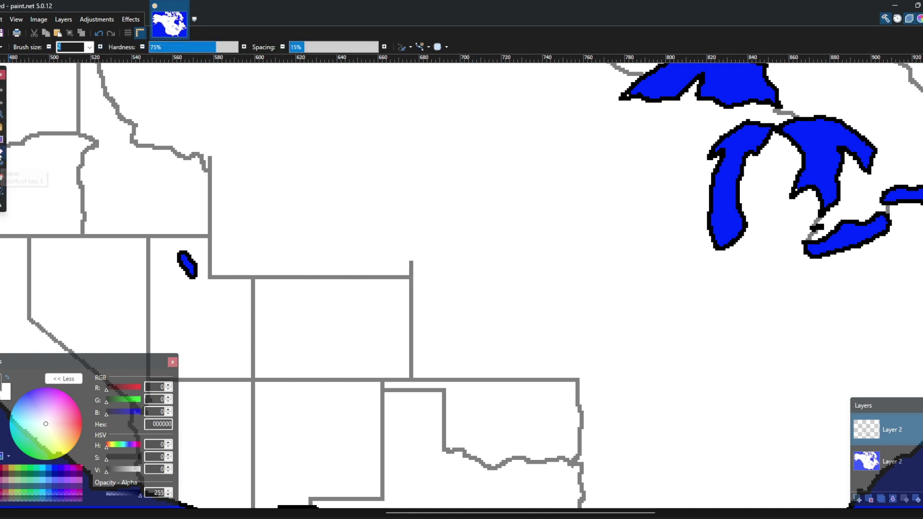
left_click(412, 272)
mouse_move(415, 272)
left_mouse_down()
mouse_move(412, 255)
mouse_move(357, 241)
mouse_move(344, 250)
left_mouse_up()
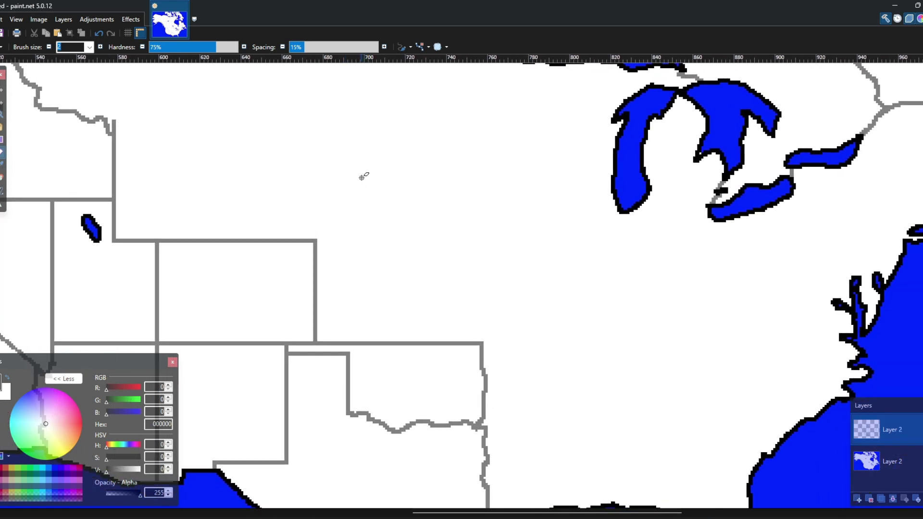
Extend Colorado's northern border line straight east as the Kansas–Nebraska border, ending just short of Oklahoma's eastern edge.
key("o")
left_click_drag(316, 240, 478, 241)
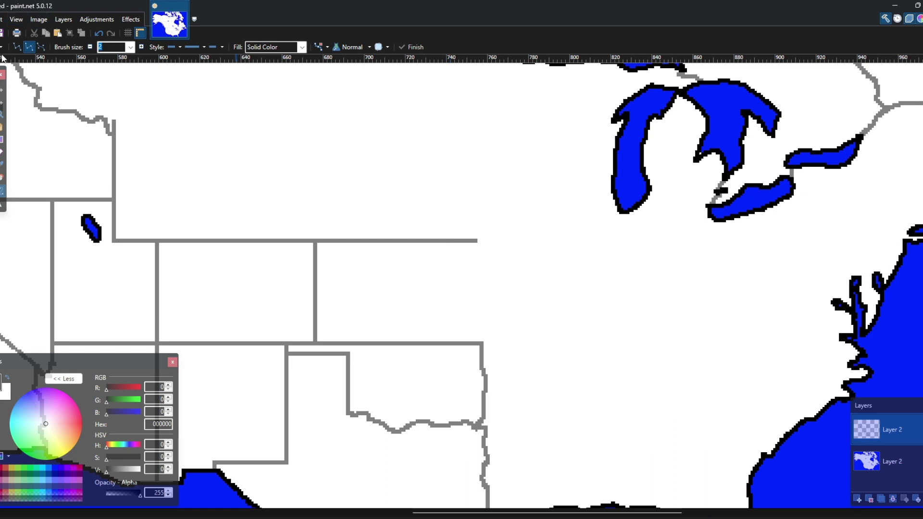
key("e")
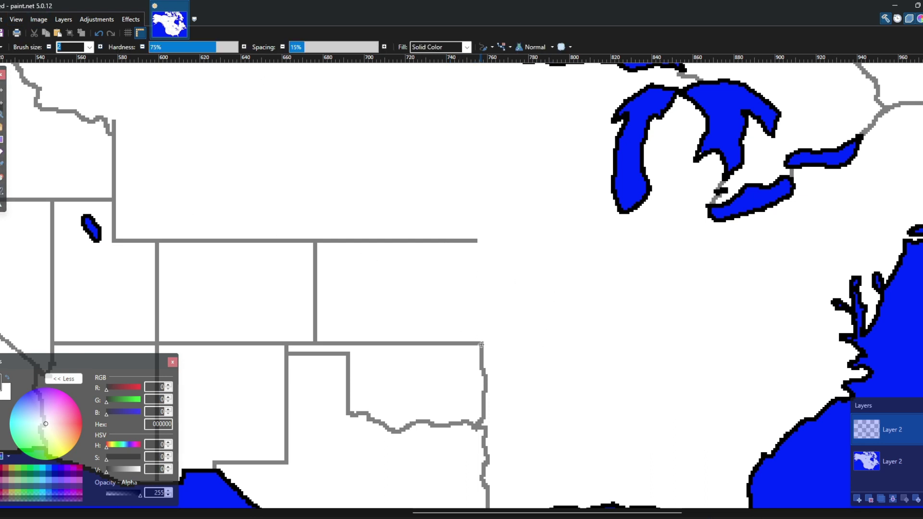
Paint Kansas's eastern border north from Oklahoma's northeast corner with a jagged diagonal northeast corner, erasing the surplus end of the northern line.
scroll(481, 343, "up", 2)
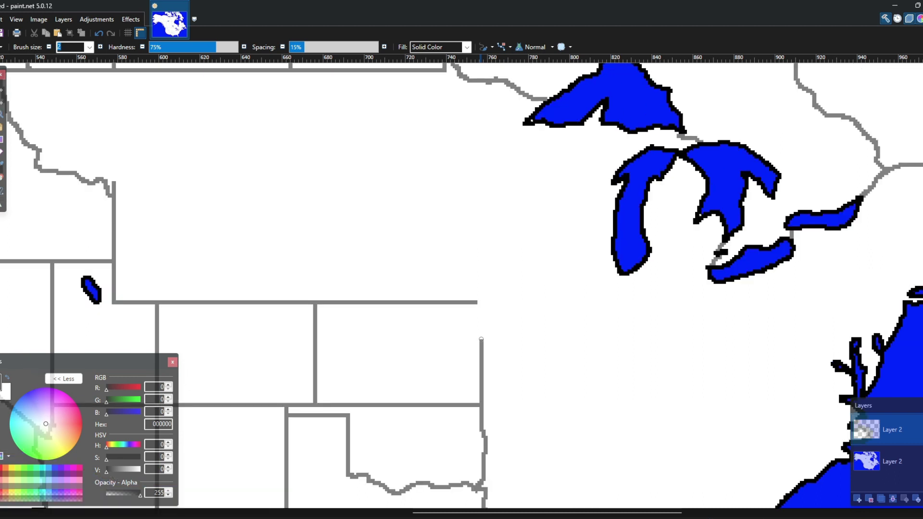
left_click_drag(482, 335, 464, 310)
left_click_drag(610, 310, 577, 255)
key("e")
mouse_move(211, 164)
left_mouse_down()
mouse_move(277, 323)
mouse_move(270, 185)
left_mouse_up()
left_click_drag(513, 205, 491, 366)
scroll(491, 365, "up", 1)
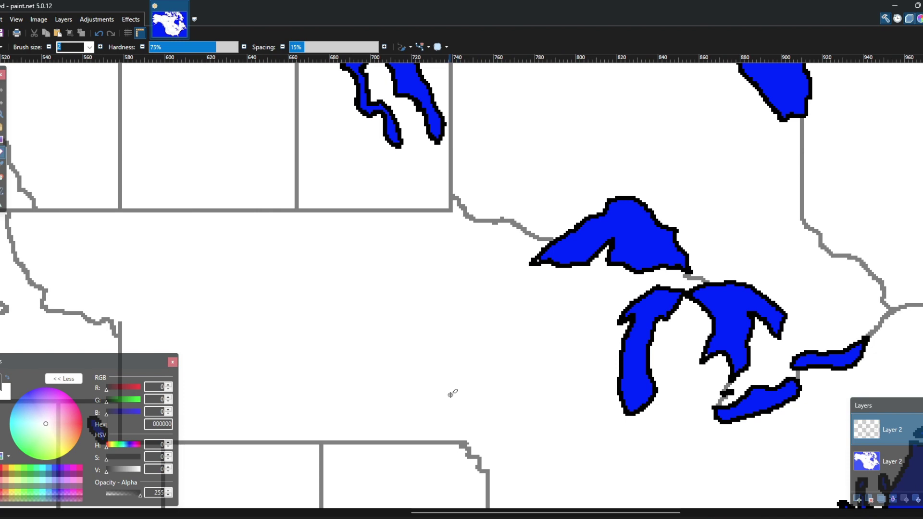
Look over the state borders drawn so far between the Gulf coast, the Great Lakes and the Canadian border.
mouse_move(501, 329)
left_mouse_down()
mouse_move(313, 198)
mouse_move(313, 208)
mouse_move(418, 143)
mouse_move(466, 185)
left_mouse_up()
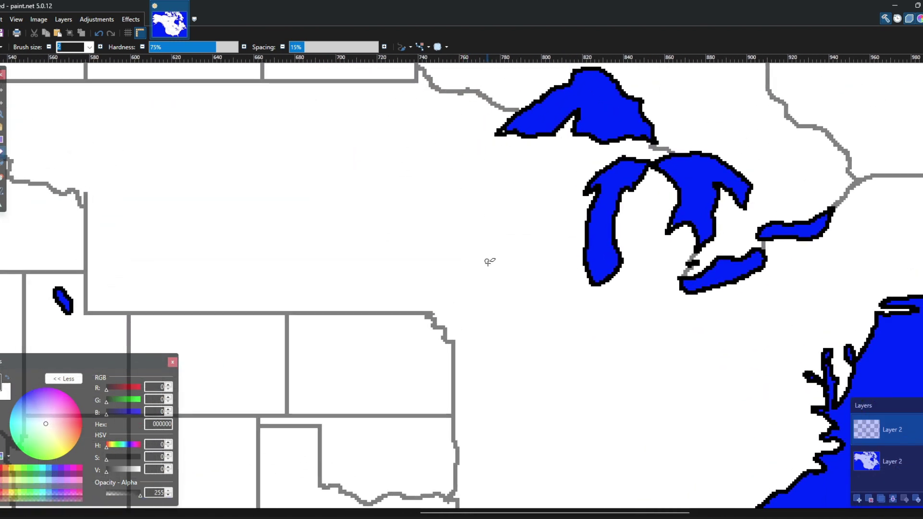
mouse_move(513, 369)
left_mouse_down()
mouse_move(478, 224)
mouse_move(466, 449)
mouse_move(461, 182)
left_mouse_up()
left_click_drag(478, 380, 505, 419)
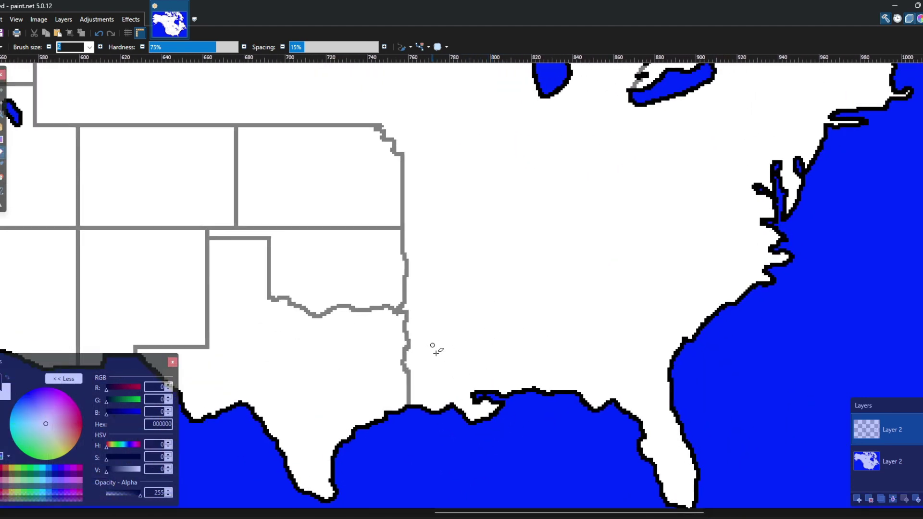
left_click_drag(403, 151, 509, 415)
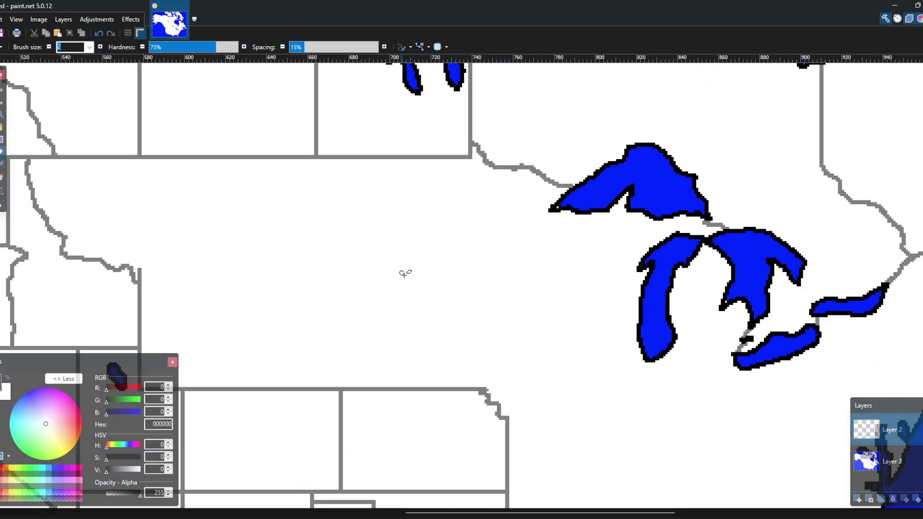
left_click_drag(443, 311, 387, 221)
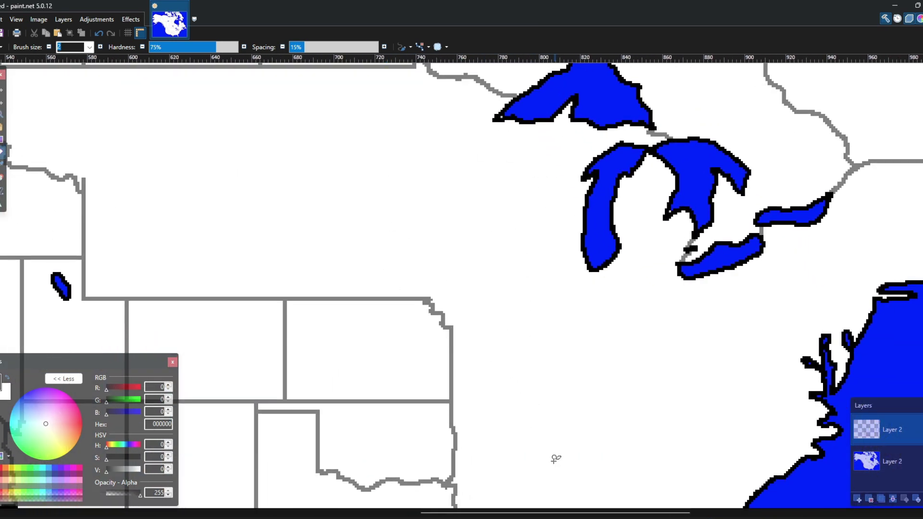
left_click_drag(530, 222, 582, 268)
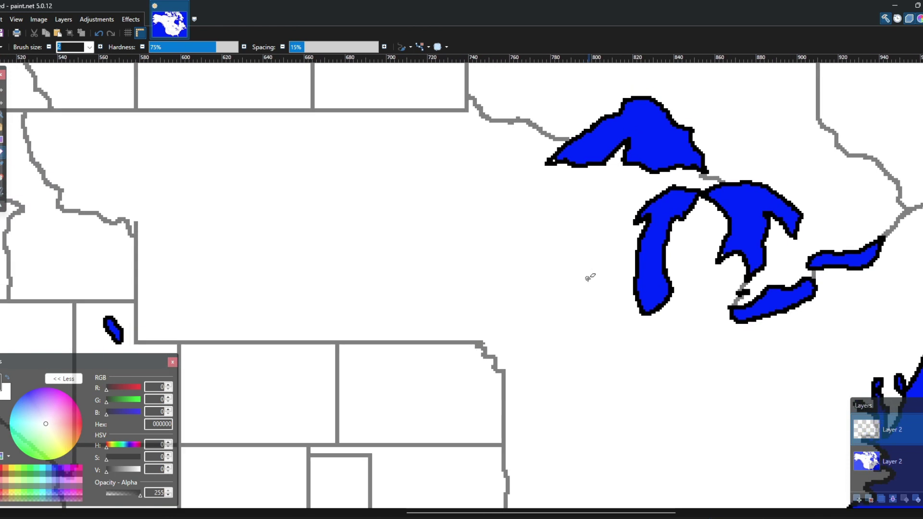
left_click_drag(523, 260, 623, 352)
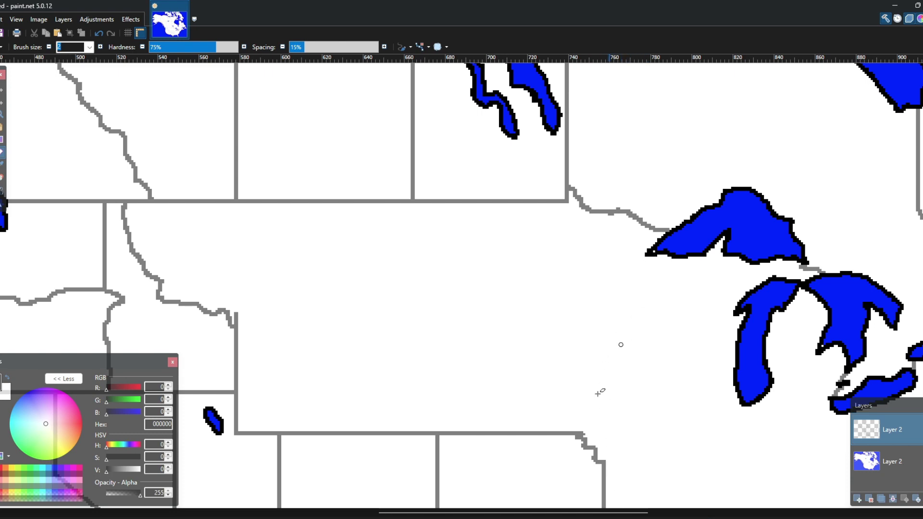
mouse_move(683, 358)
left_mouse_down()
mouse_move(602, 296)
mouse_move(824, 250)
mouse_move(921, 473)
left_mouse_up()
left_click_drag(779, 399, 526, 196)
scroll(509, 231, "down", 3)
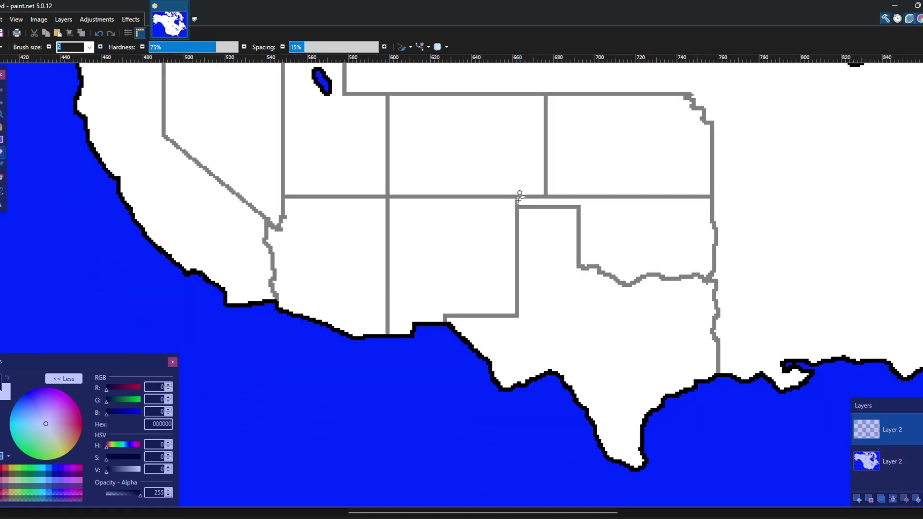
Draw Wyoming's straight northern and eastern borders and extend the eastern line north to the Canadian border as Montana's eastern border.
scroll(500, 284, "up", 5)
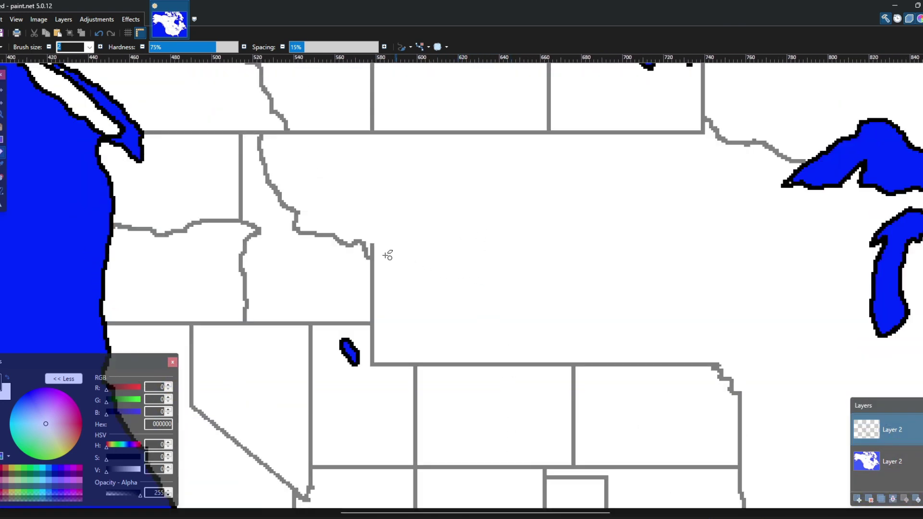
scroll(380, 251, "up", 2)
left_click(1, 191)
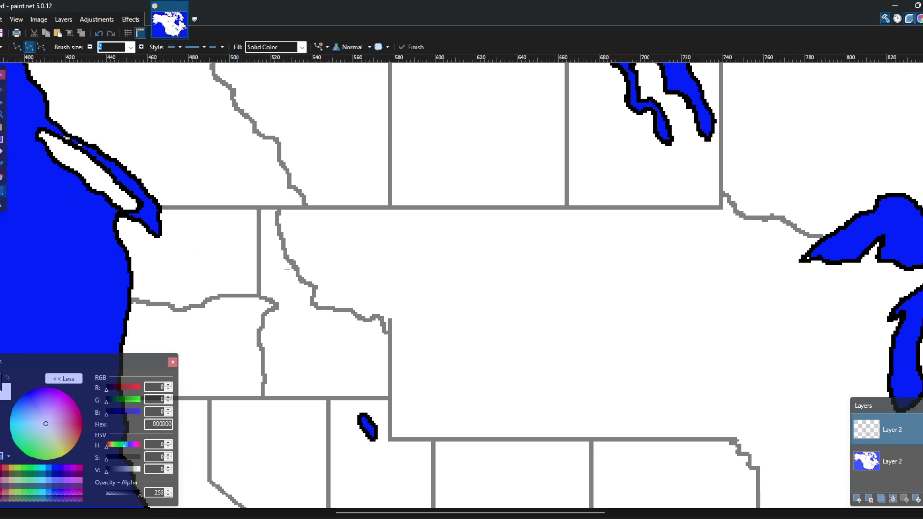
left_click_drag(390, 318, 556, 318)
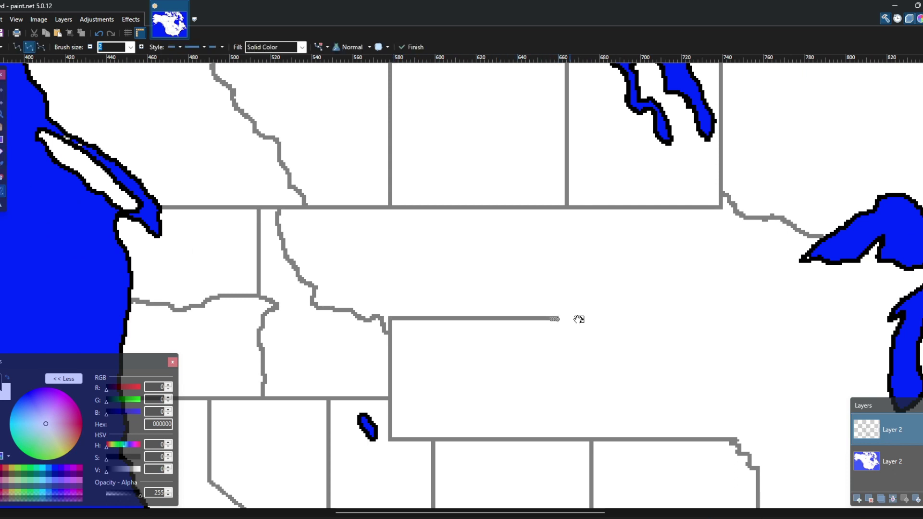
scroll(565, 289, "down", 3)
left_click_drag(541, 217, 539, 337)
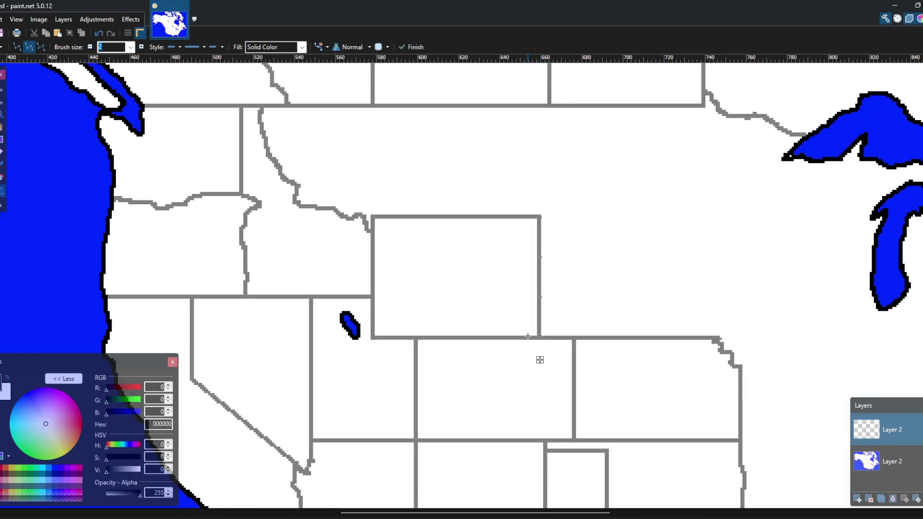
left_click_drag(609, 256, 595, 376)
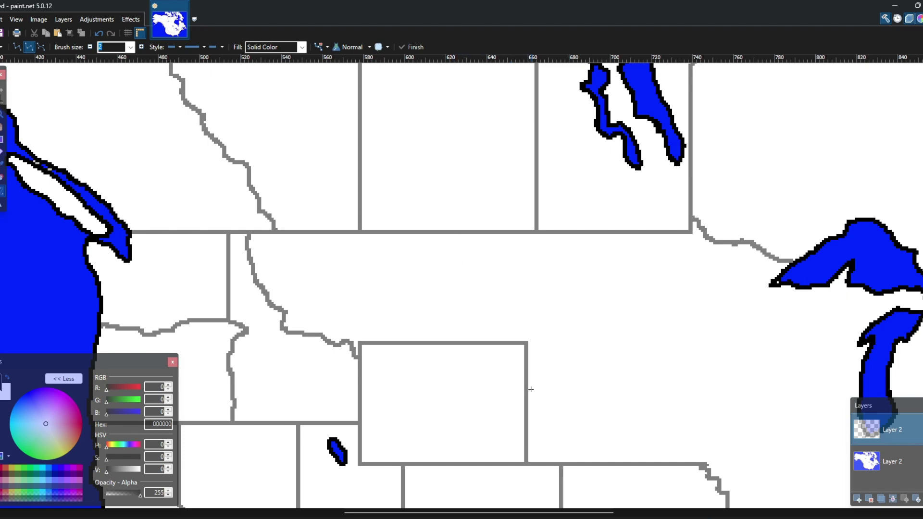
left_click_drag(530, 386, 474, 330)
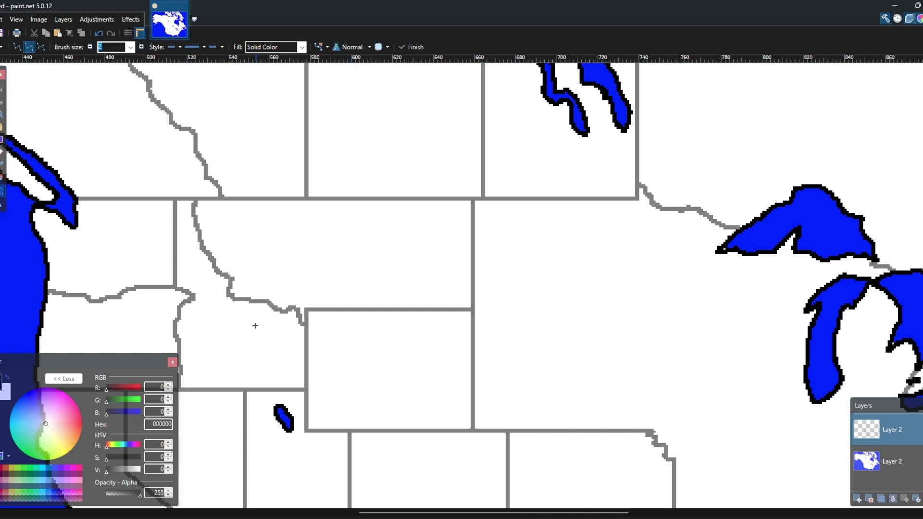
Paint North Dakota's slightly wavy eastern border south from the Canadian border, just west of Manitoba's southeast corner.
left_click_drag(559, 393, 540, 430)
left_click_drag(319, 303, 521, 364)
left_click_drag(528, 420, 542, 264)
left_click_drag(616, 296, 315, 133)
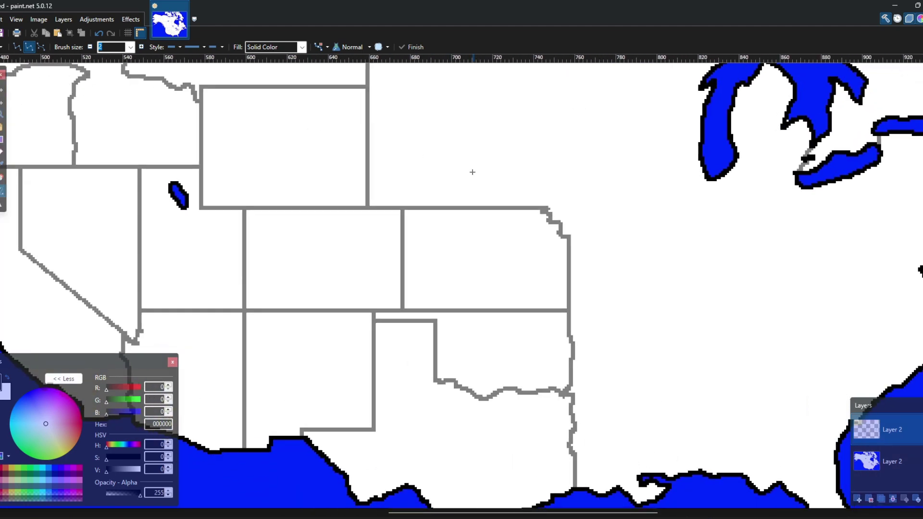
left_click_drag(473, 172, 374, 288)
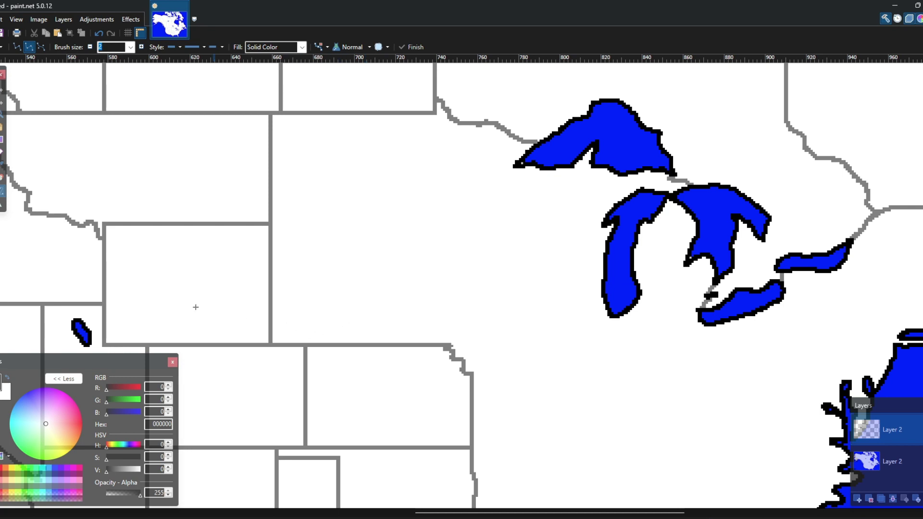
left_click(1, 152)
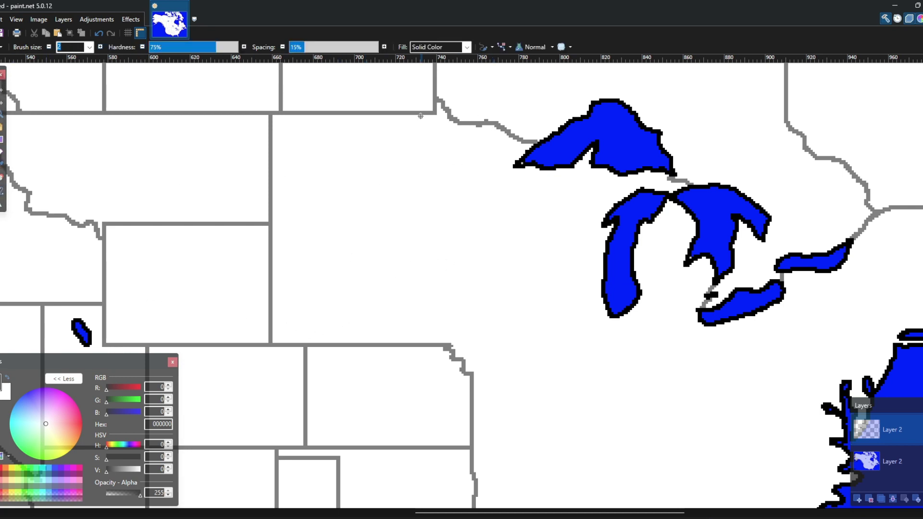
left_click_drag(431, 117, 433, 128)
left_click_drag(436, 170, 440, 182)
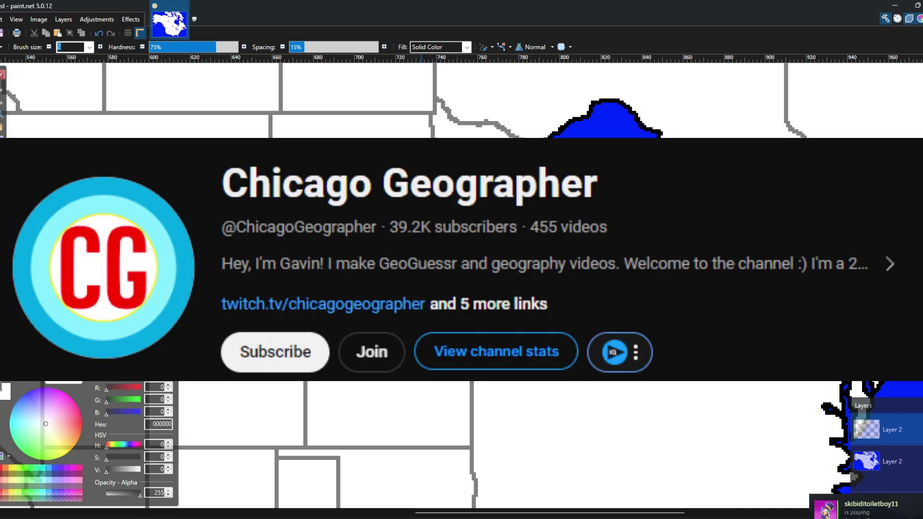
mouse_move(421, 182)
left_mouse_down()
mouse_move(469, 186)
mouse_move(489, 200)
left_mouse_up()
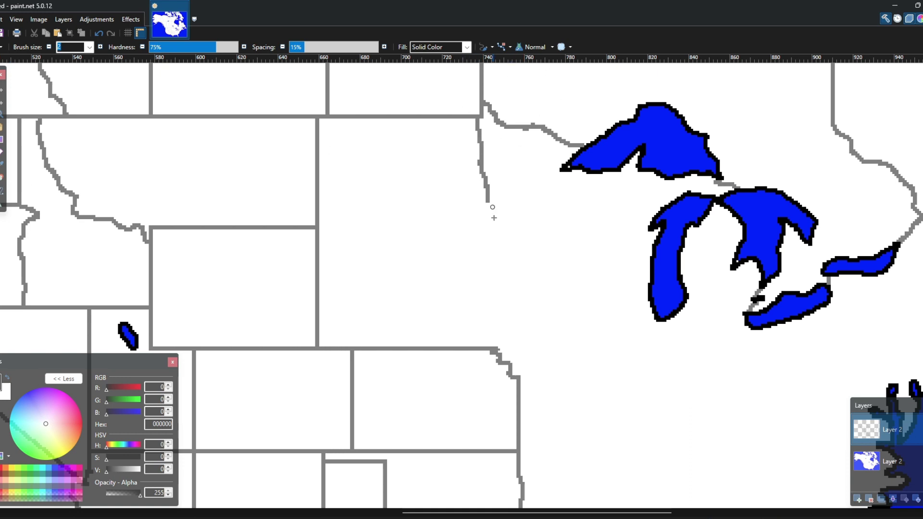
Draw North Dakota's southern border as a straight line from the lower end of its eastern border west to Montana's eastern border.
left_click(1, 190)
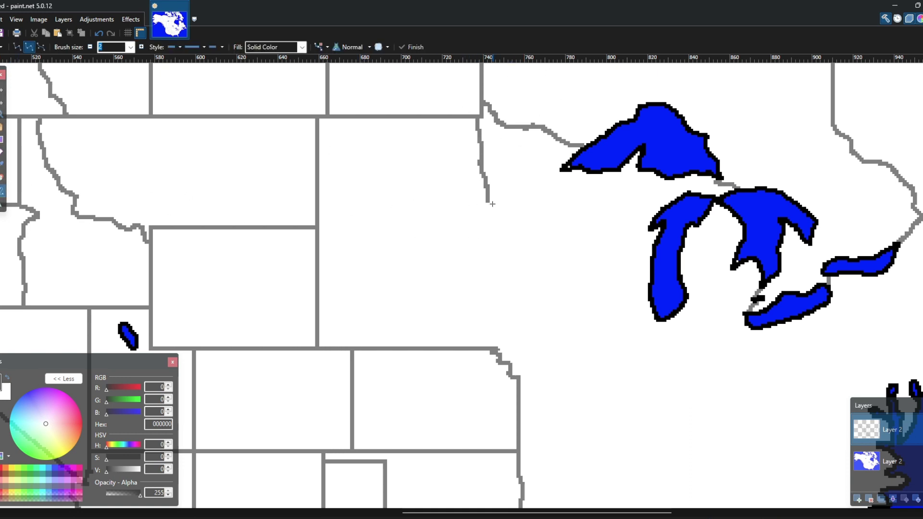
left_click_drag(485, 200, 319, 201)
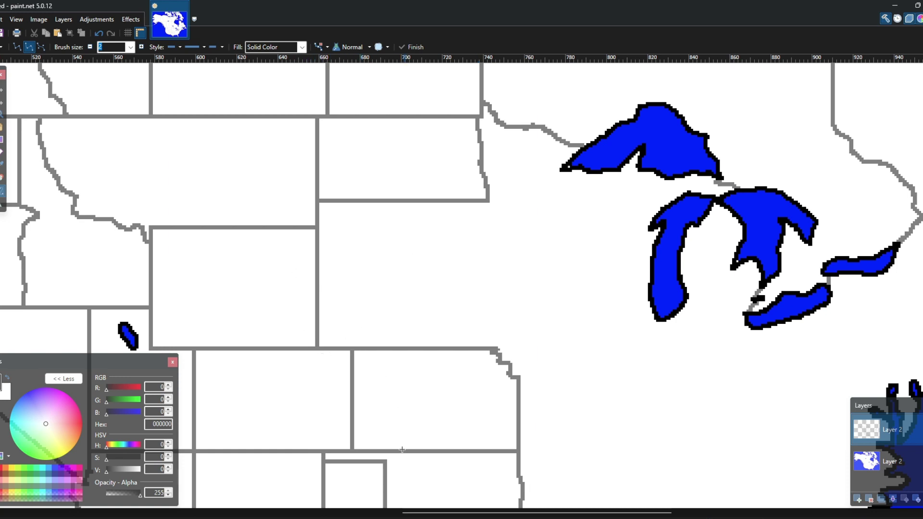
scroll(337, 365, "down", 3, "ctrl")
scroll(319, 336, "up", 3, "ctrl")
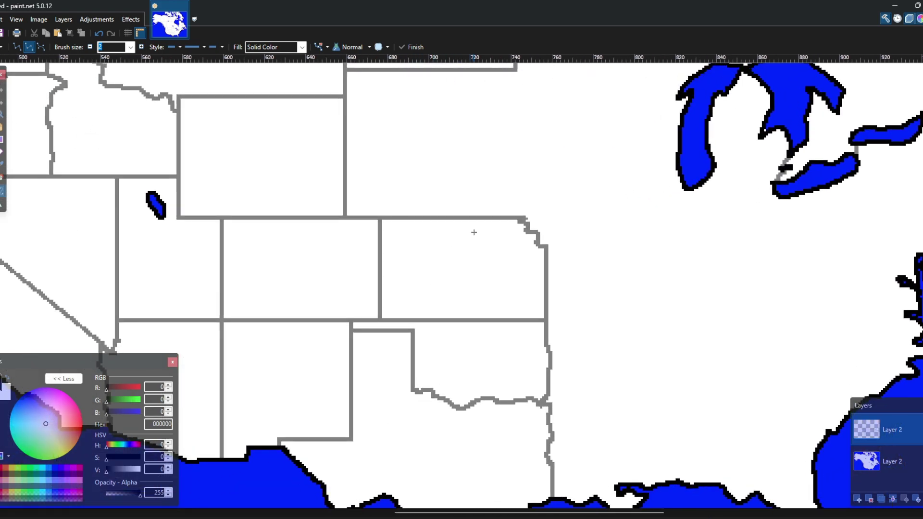
left_click_drag(465, 298, 449, 349)
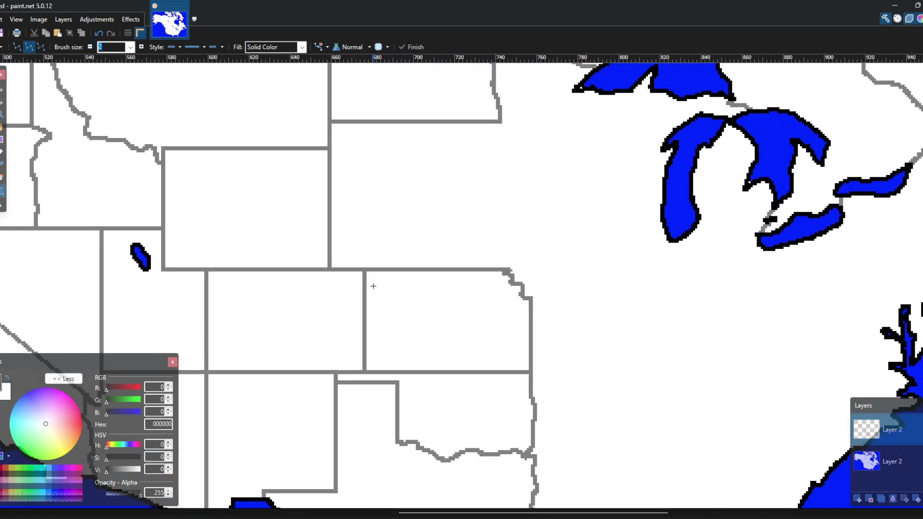
Cut Kansas's eastern border and move its upper part with the northern border south, so Kansas starts below Colorado's northern border.
left_click_drag(533, 290, 506, 237)
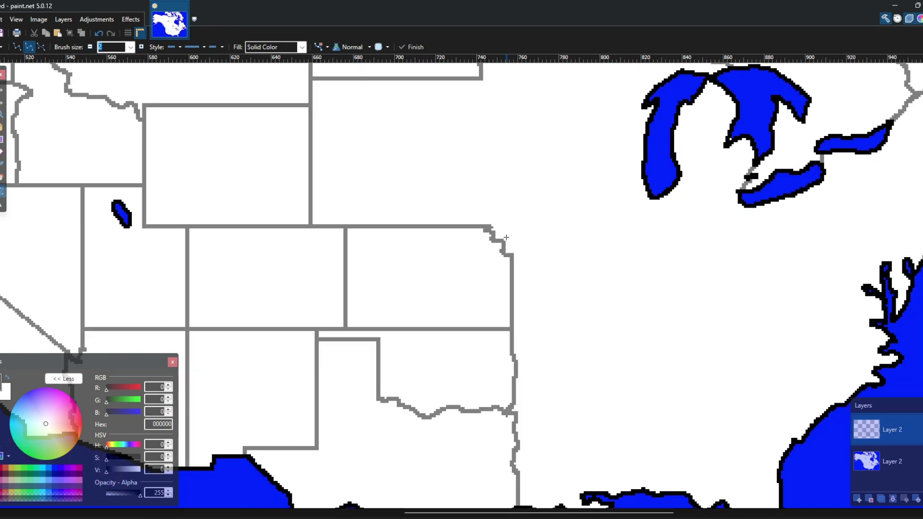
key("b")
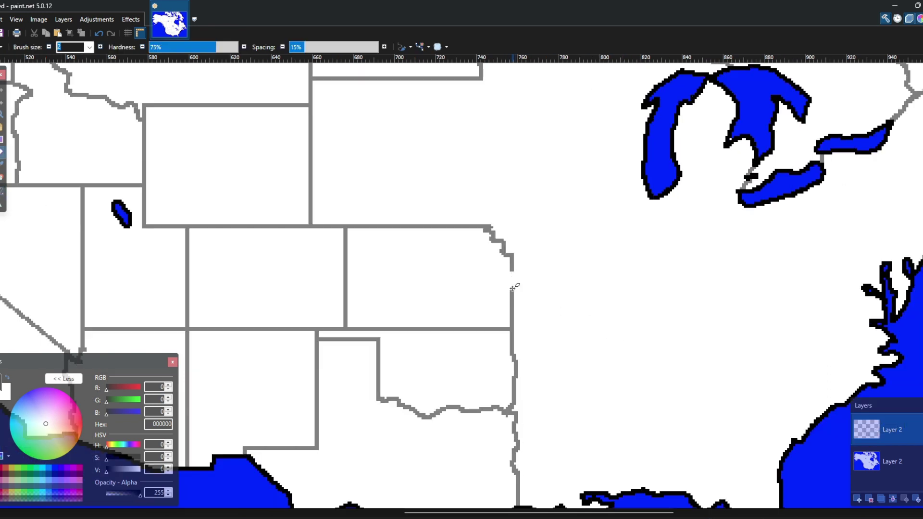
key("s")
mouse_move(347, 218)
left_mouse_down()
mouse_move(368, 269)
mouse_move(484, 288)
mouse_move(519, 280)
mouse_move(540, 302)
mouse_move(535, 317)
left_mouse_up()
key("m")
key("ctrl+d")
key("s")
key("s")
key("s")
key("s")
left_click_drag(324, 151, 290, 0)
left_click(400, 397)
left_click_drag(359, 202, 381, 445)
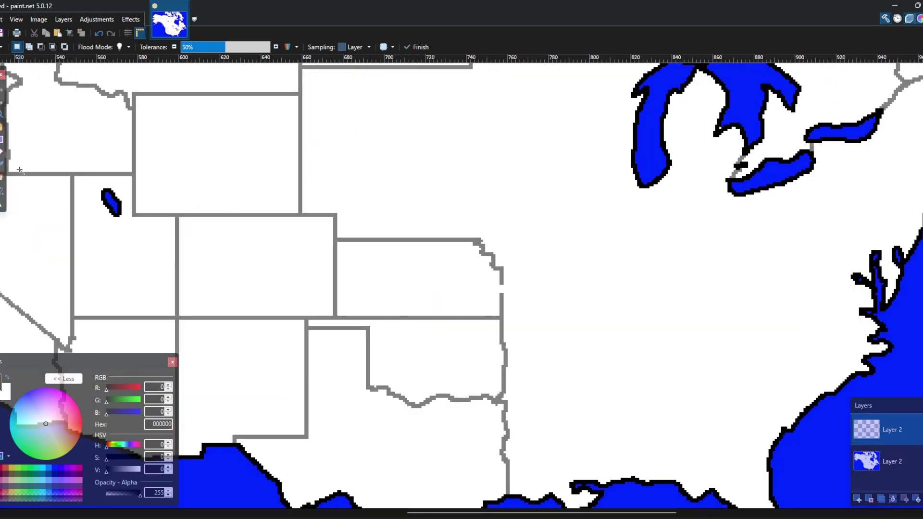
Close the gap in Kansas's eastern border and paint the South Dakota–Nebraska border together with both states' eastern borders.
left_click(1, 152)
left_click_drag(501, 285, 501, 292)
key("e")
left_click_drag(566, 202, 594, 279)
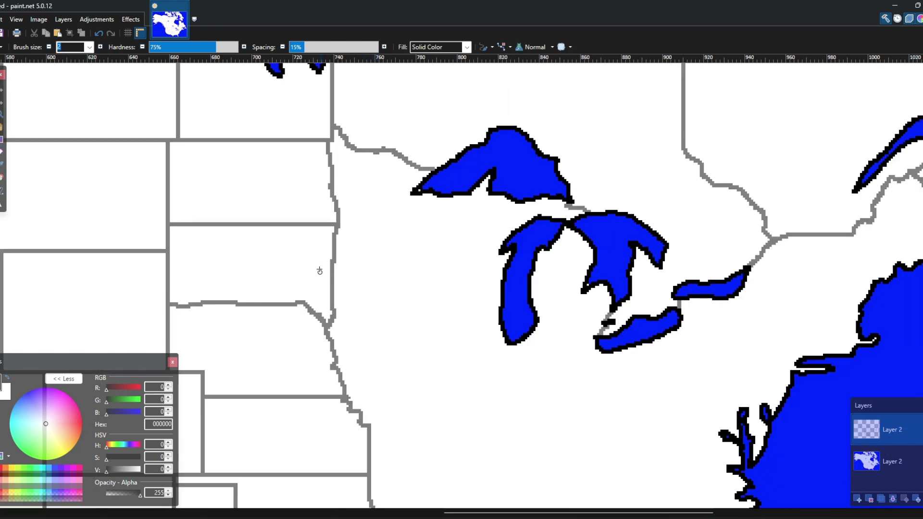
Paint Minnesota's eastern border from Lake Superior's western tip and a straight southern border west to South Dakota's eastern border.
mouse_move(415, 191)
left_mouse_down()
mouse_move(402, 206)
mouse_move(404, 264)
mouse_move(431, 286)
mouse_move(385, 303)
mouse_move(323, 302)
left_mouse_up()
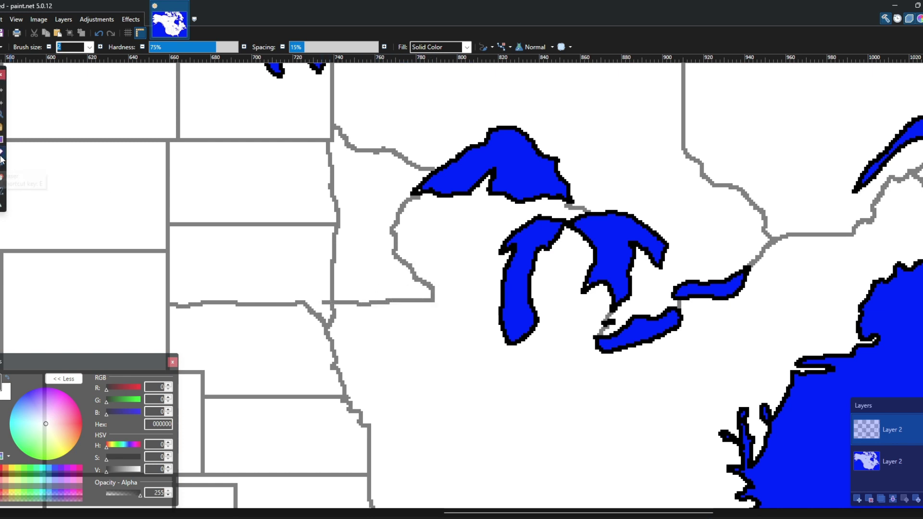
key("k")
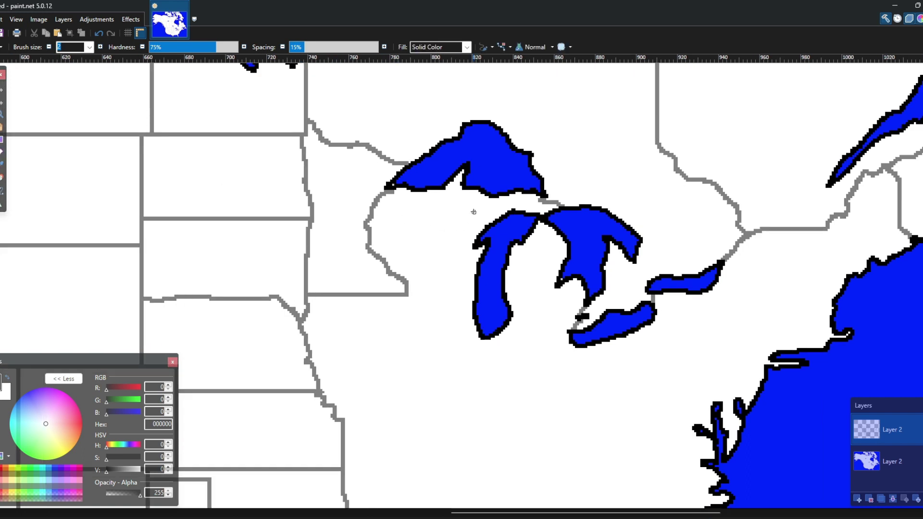
Paint Wisconsin's border between Lakes Superior and Michigan and its straight southern border west from Lake Michigan.
left_click_drag(438, 192, 451, 222)
left_click_drag(348, 273, 348, 278)
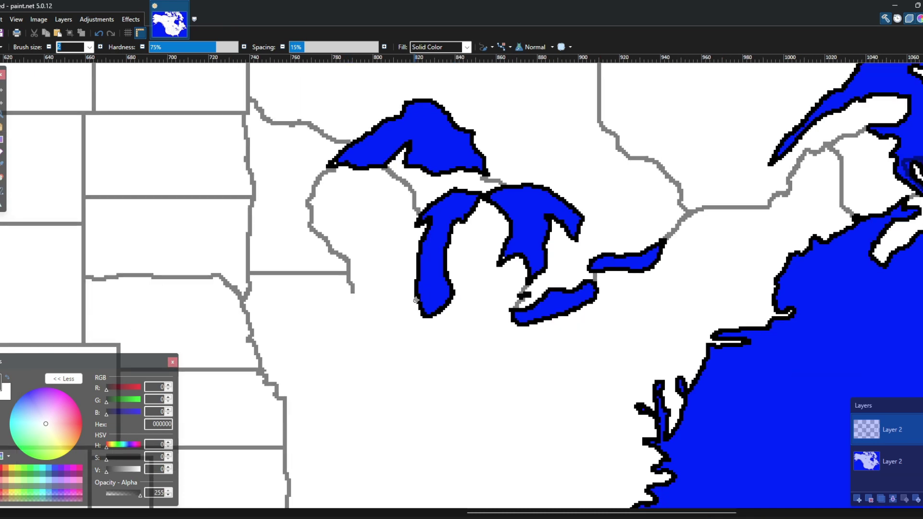
mouse_move(416, 300)
left_mouse_down()
mouse_move(395, 301)
mouse_move(502, 281)
left_mouse_up()
Extend Wisconsin's western border southeast in small steps until it meets the western end of its southern border.
key("z")
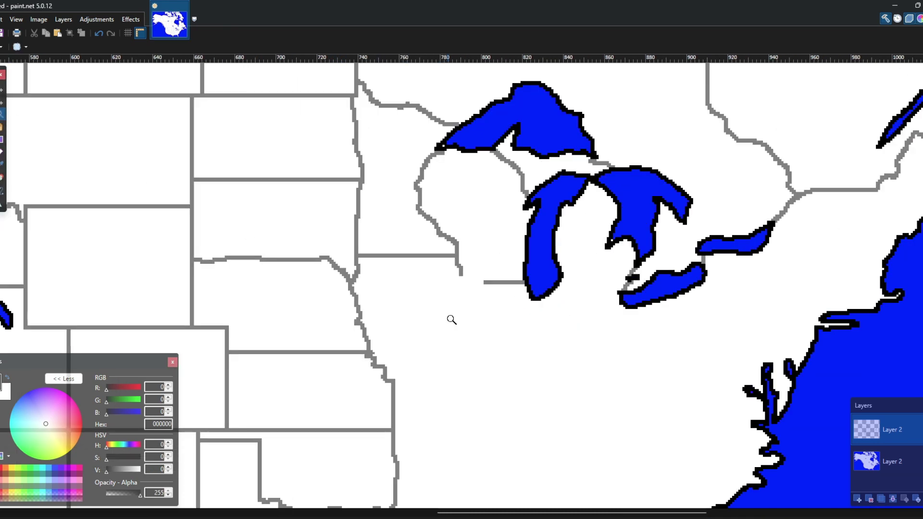
left_click(439, 296)
left_click(467, 309)
left_click_drag(470, 317, 375, 407)
left_click(394, 360)
left_click_drag(394, 353, 394, 311)
key("b")
scroll(430, 359, "up", 2)
mouse_move(430, 371)
left_mouse_down()
mouse_move(394, 370)
mouse_move(367, 355)
left_mouse_up()
left_click_drag(398, 361, 460, 240)
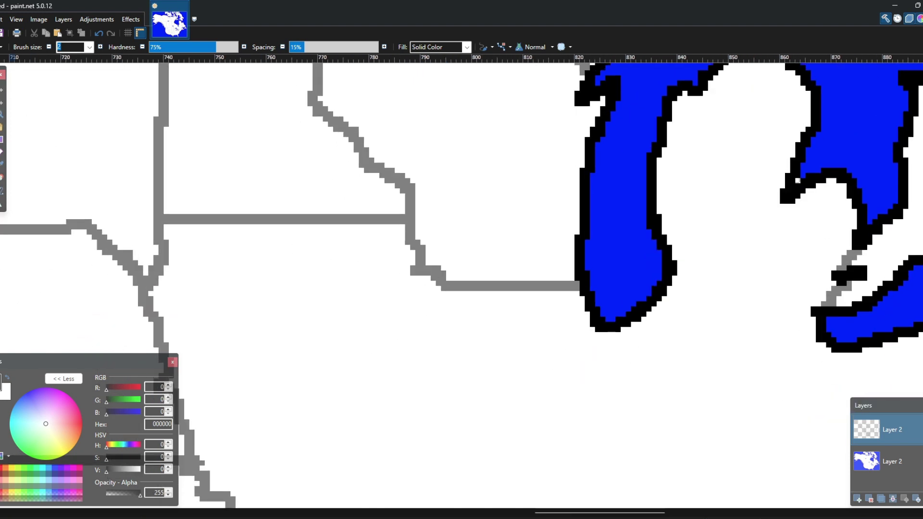
Paint Iowa's eastern border along the Mississippi and its southern border west to Nebraska's eastern border.
left_click(3, 153)
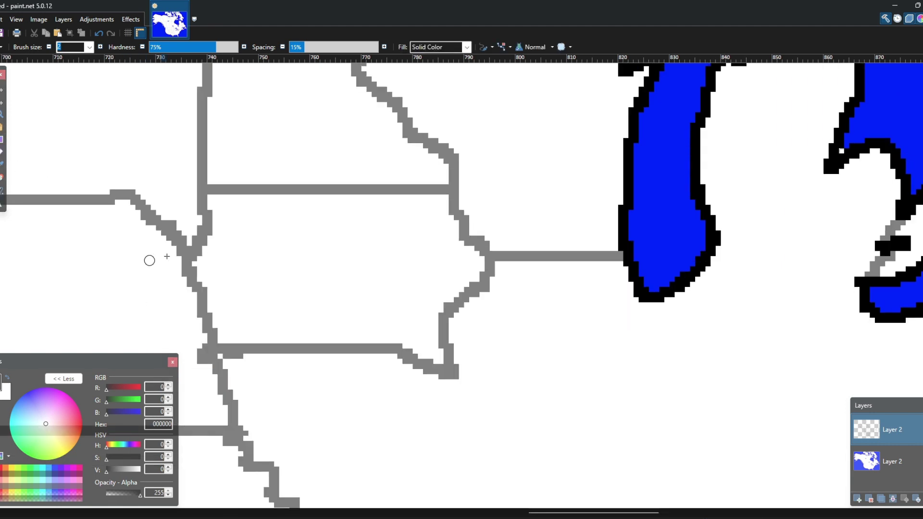
mouse_move(251, 258)
left_mouse_down()
mouse_move(309, 216)
mouse_move(231, 351)
mouse_move(306, 306)
left_mouse_up()
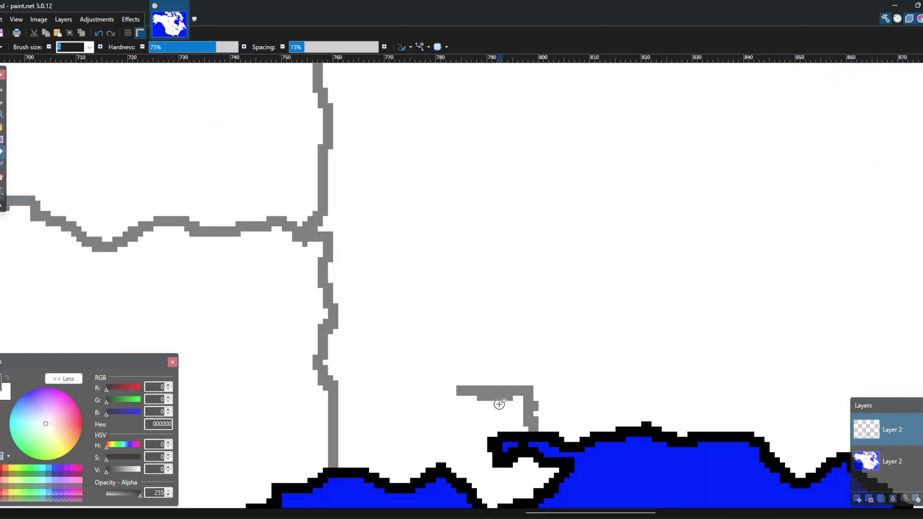
Erase the excess pixels beneath Louisiana's short horizontal southeastern border just above the Gulf coast.
mouse_move(499, 403)
left_mouse_down()
mouse_move(509, 402)
mouse_move(481, 401)
left_mouse_up()
left_click_drag(375, 311, 735, 506)
scroll(735, 441, "down", 1)
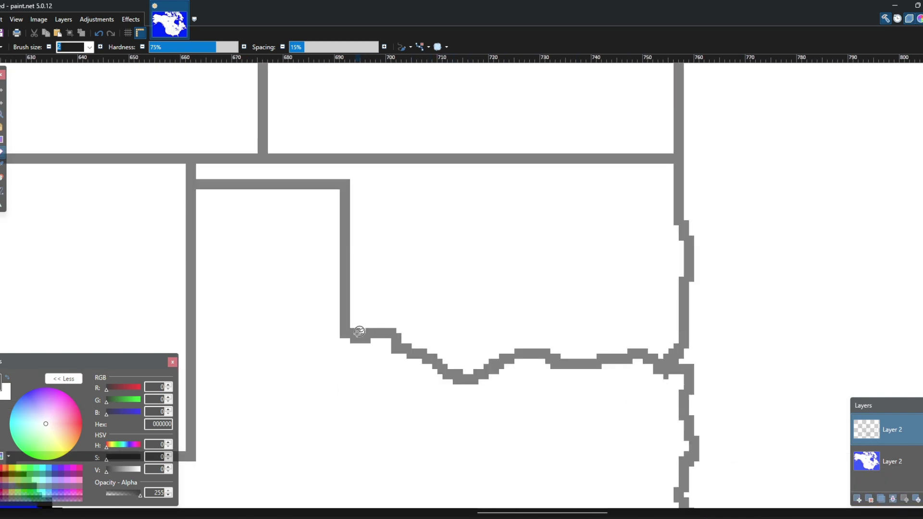
Look over the borders drawn so far, from the Texas–Oklahoma border north through Canada's territories and east to Labrador.
left_click_drag(350, 109, 503, 304)
left_click_drag(356, 66, 524, 500)
left_click_drag(480, 144, 466, 449)
left_click_drag(474, 217, 499, 457)
left_click_drag(394, 121, 490, 471)
key("z")
scroll(247, 225, "down", 3)
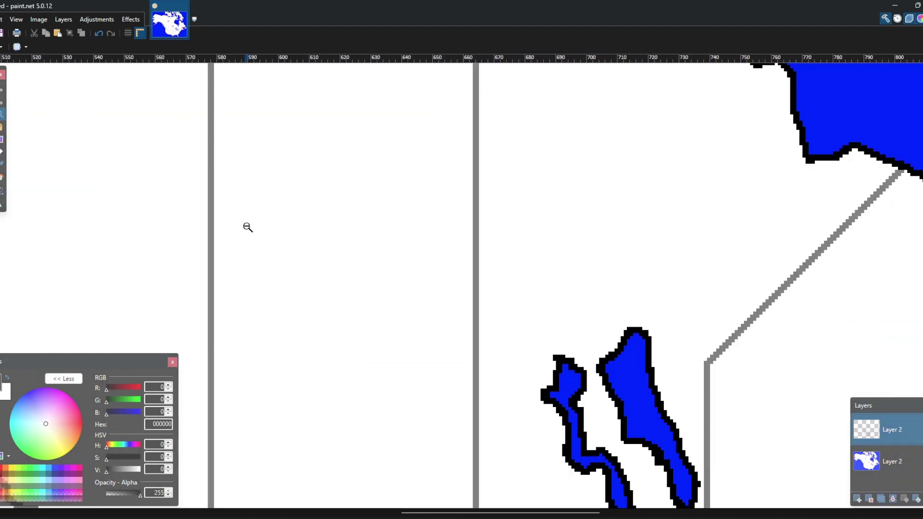
scroll(246, 225, "down", 4)
mouse_move(246, 224)
left_mouse_down()
mouse_move(396, 385)
mouse_move(397, 292)
left_mouse_up()
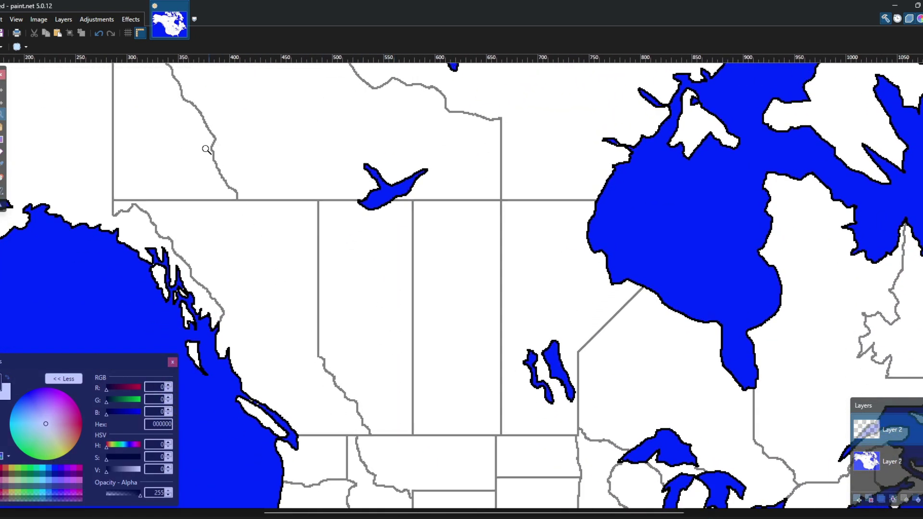
scroll(198, 135, "up", 6)
scroll(288, 241, "left", 3)
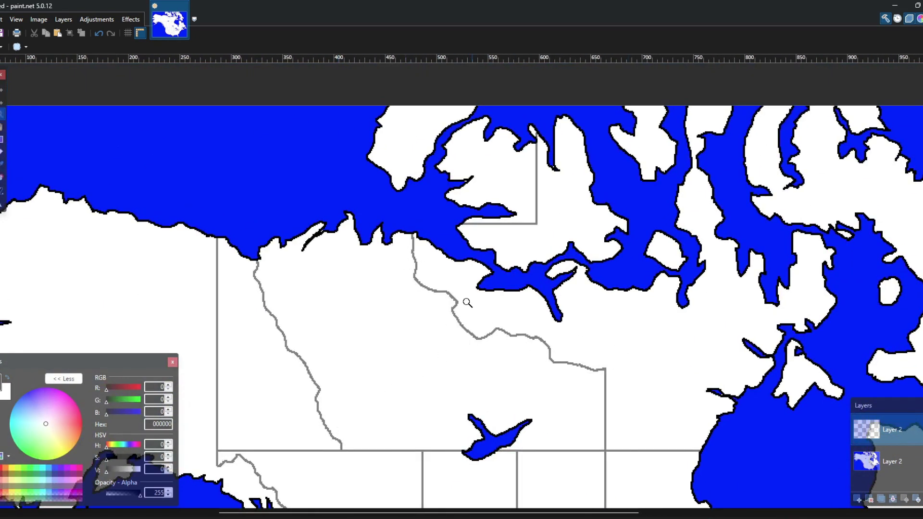
left_click_drag(664, 504, 447, 154)
left_click_drag(777, 233, 601, 329)
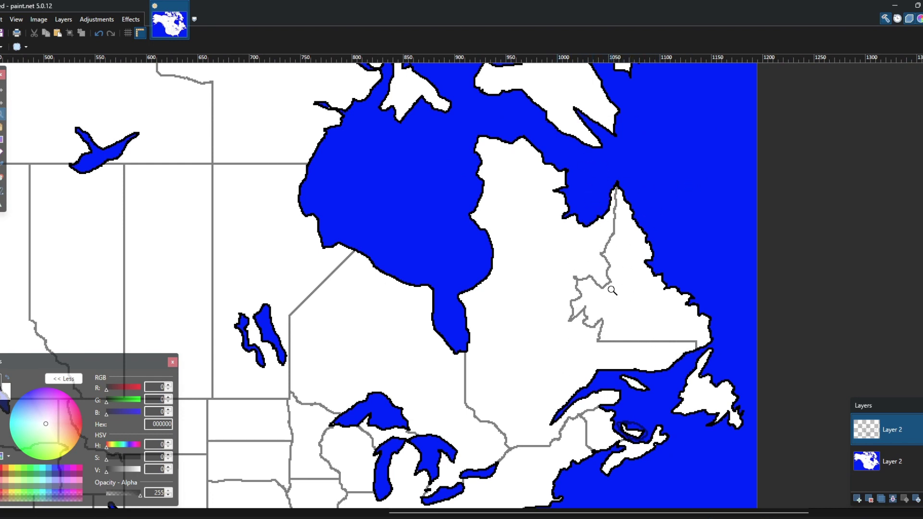
mouse_move(493, 300)
left_mouse_down()
mouse_move(513, 218)
mouse_move(551, 145)
left_mouse_up()
Paint Arkansas's northern, eastern and southern borders and Louisiana's eastern border, erasing excess pixels along the Mississippi.
scroll(476, 373, "up", 6)
key("e")
mouse_move(476, 373)
left_mouse_down()
mouse_move(498, 336)
mouse_move(481, 317)
left_mouse_up()
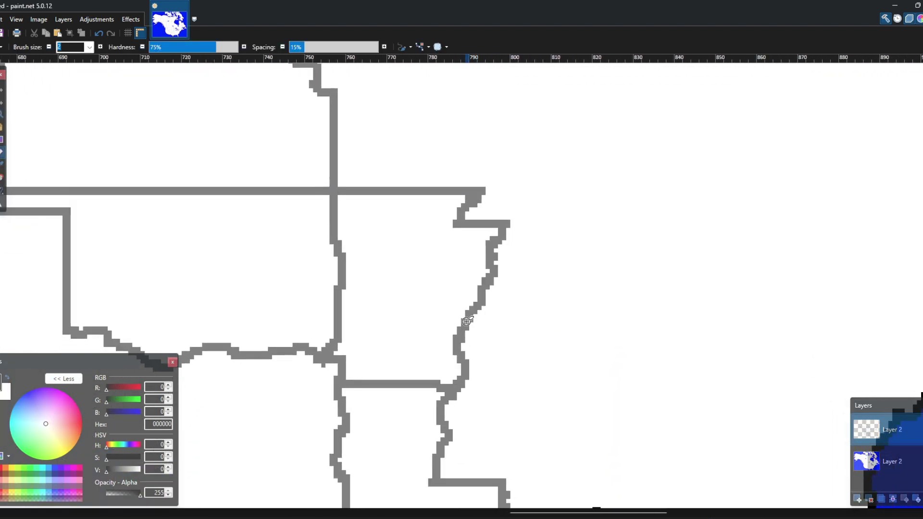
Paint Missouri's eastern border along the Mississippi from the bootheel north to Iowa's southeastern corner.
scroll(521, 337, "up", 4)
scroll(521, 337, "right", 1)
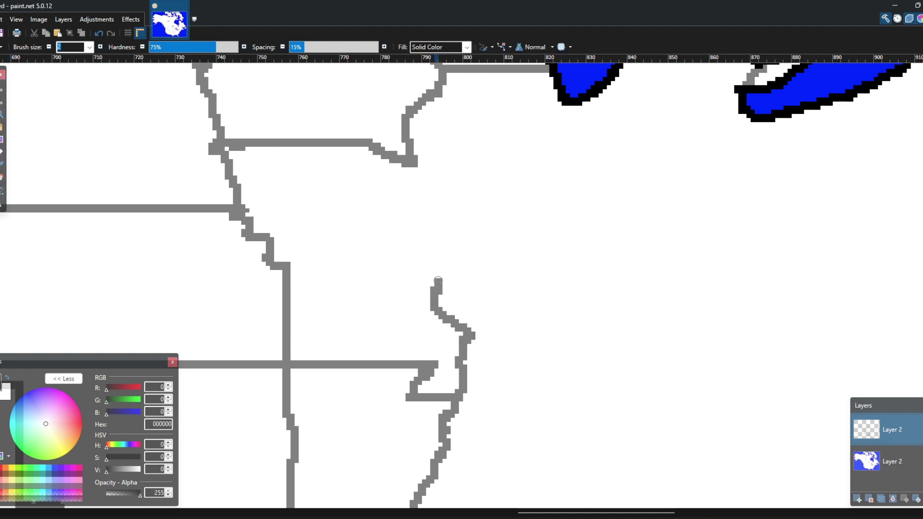
mouse_move(438, 280)
left_mouse_down()
mouse_move(419, 270)
mouse_move(426, 247)
mouse_move(407, 247)
mouse_move(410, 173)
left_mouse_up()
mouse_move(462, 199)
left_mouse_down()
mouse_move(451, 332)
mouse_move(342, 245)
left_mouse_up()
mouse_move(351, 206)
left_mouse_down()
mouse_move(430, 284)
mouse_move(394, 274)
mouse_move(401, 237)
mouse_move(422, 265)
left_mouse_up()
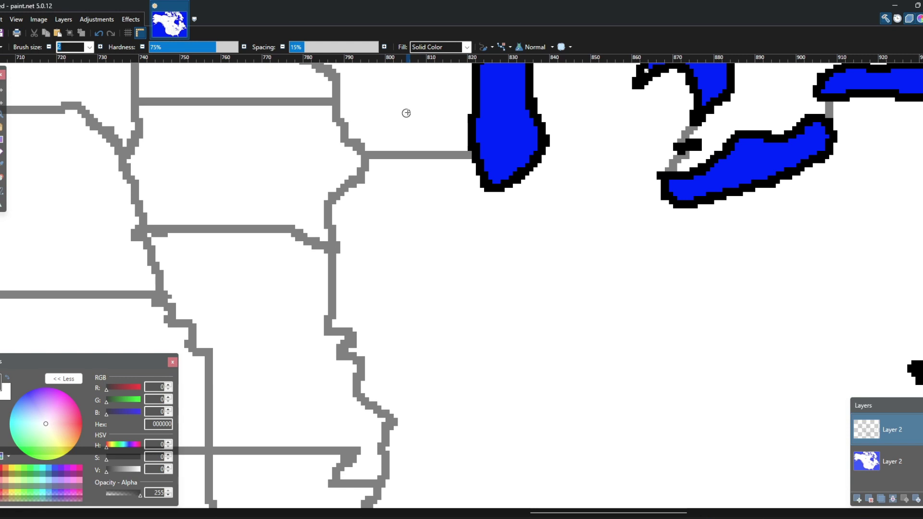
Paint the Illinois–Indiana border south from Lake Michigan's southern end and the Ohio River border northeast from the Mississippi.
mouse_move(503, 208)
left_mouse_down()
mouse_move(445, 282)
mouse_move(453, 346)
mouse_move(445, 258)
left_mouse_up()
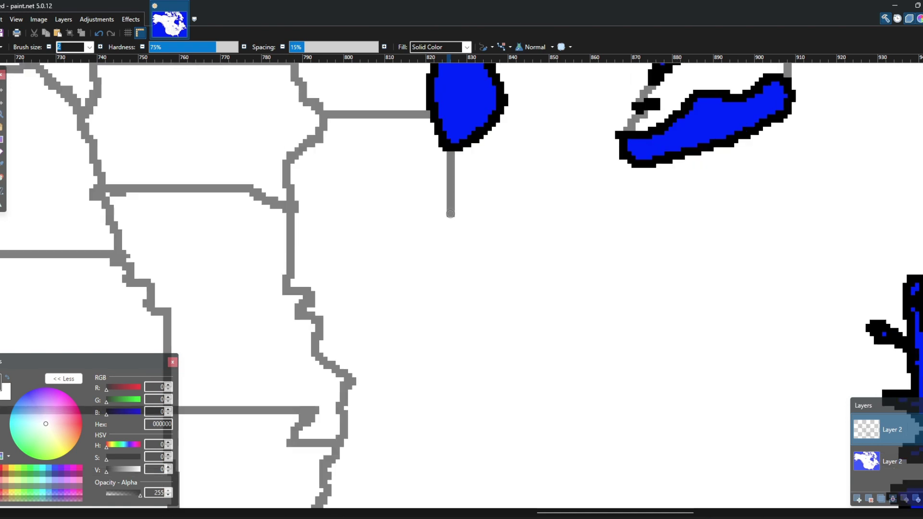
scroll(451, 213, "down", 1)
left_click_drag(351, 318, 512, 226)
left_click_drag(504, 316, 517, 417)
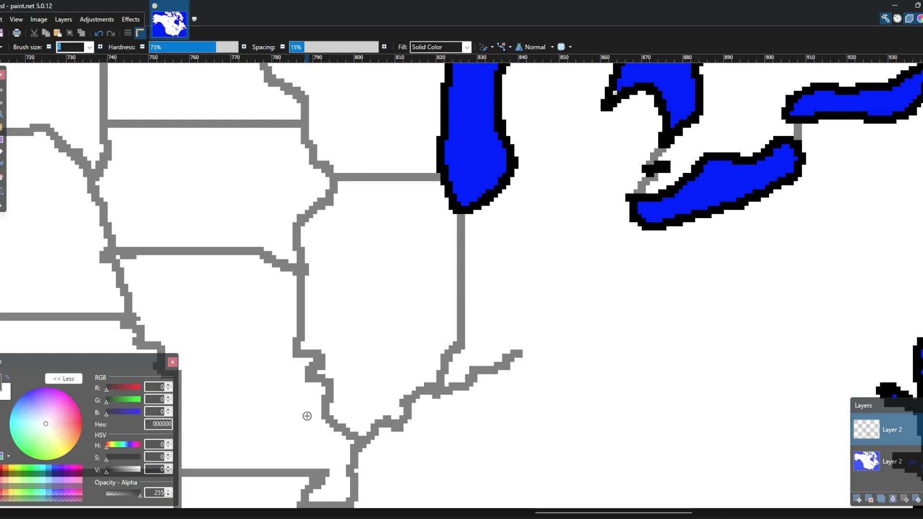
Extend the Ohio River border to Indiana's southeastern corner and paint Indiana's straight eastern and northern borders to Lake Michigan.
left_click_drag(350, 418, 0, 386)
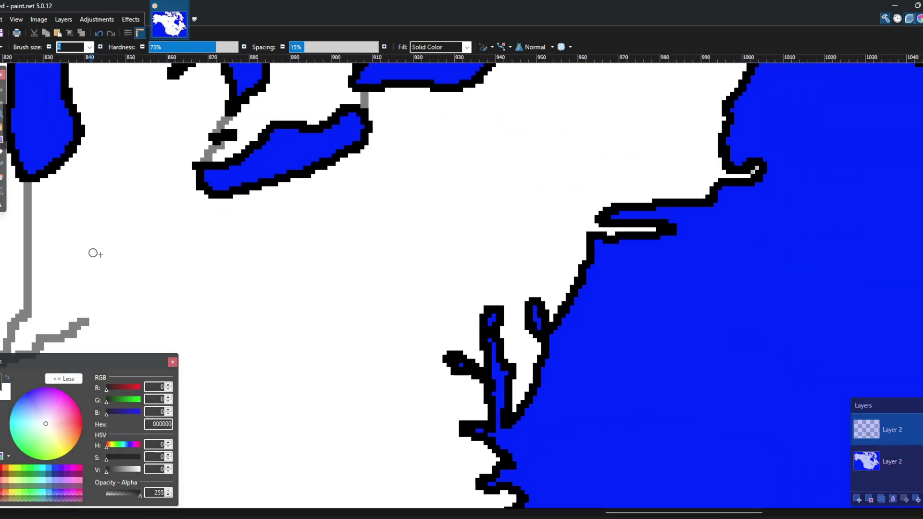
scroll(125, 226, "down", 1)
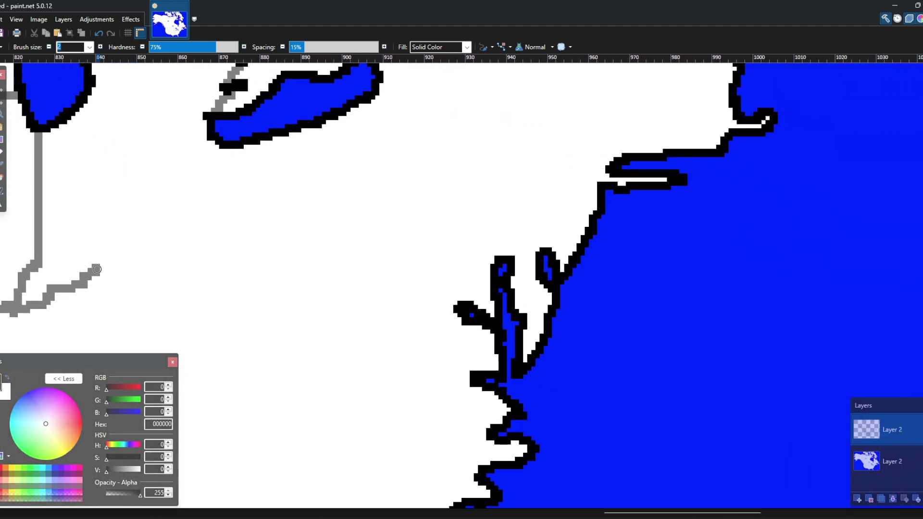
mouse_move(97, 269)
left_mouse_down()
mouse_move(121, 259)
mouse_move(127, 245)
left_mouse_up()
scroll(129, 247, "up", 3)
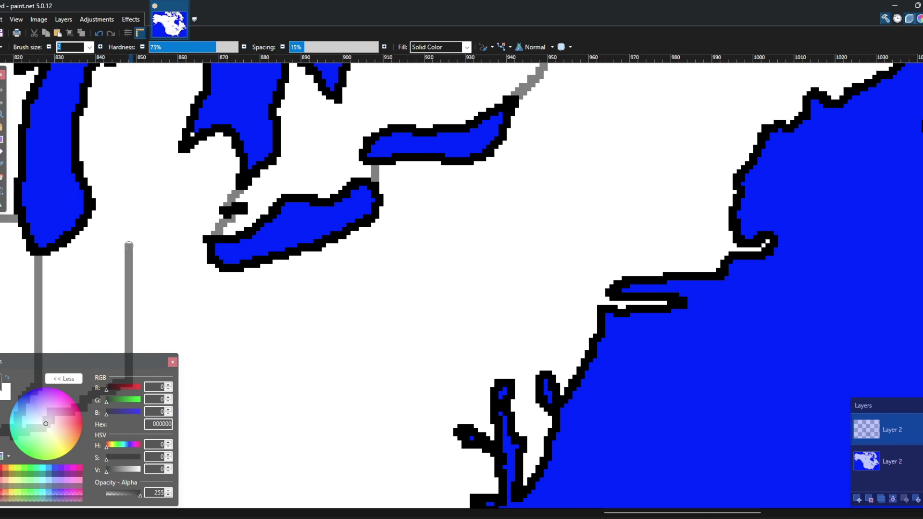
left_click_drag(124, 244, 70, 244)
Paint Ohio's northern border to Lake Erie, its curved southern river border and its eastern border back up to the lake.
mouse_move(144, 258)
left_mouse_down()
mouse_move(187, 258)
mouse_move(377, 128)
mouse_move(677, 412)
mouse_move(480, 264)
mouse_move(694, 425)
mouse_move(504, 231)
mouse_move(481, 219)
left_mouse_up()
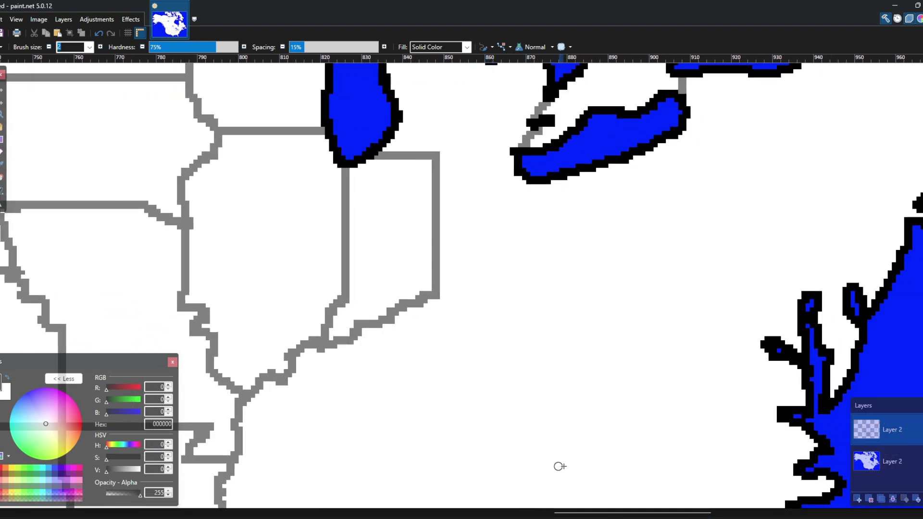
left_click_drag(353, 201, 421, 254)
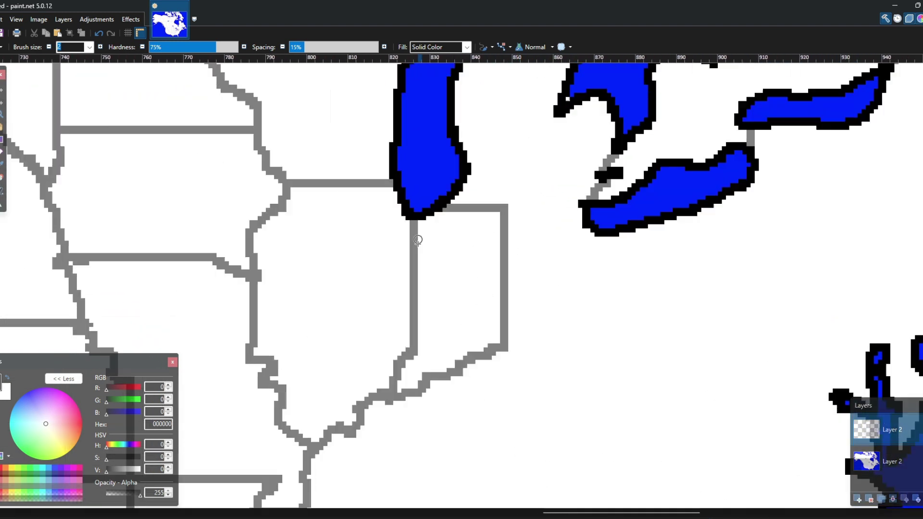
left_click_drag(515, 266, 375, 268)
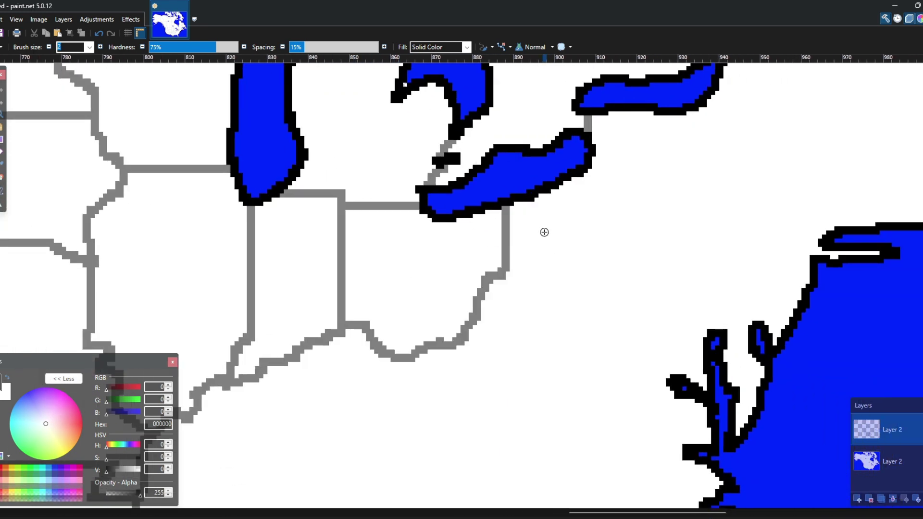
Paint Tennessee's southern border east from the Mississippi and the borders of Mississippi and Alabama down to the Gulf coast.
left_click_drag(578, 320, 564, 211)
left_click_drag(529, 295, 641, 464)
scroll(548, 276, "down", 2)
scroll(548, 277, "right", 3)
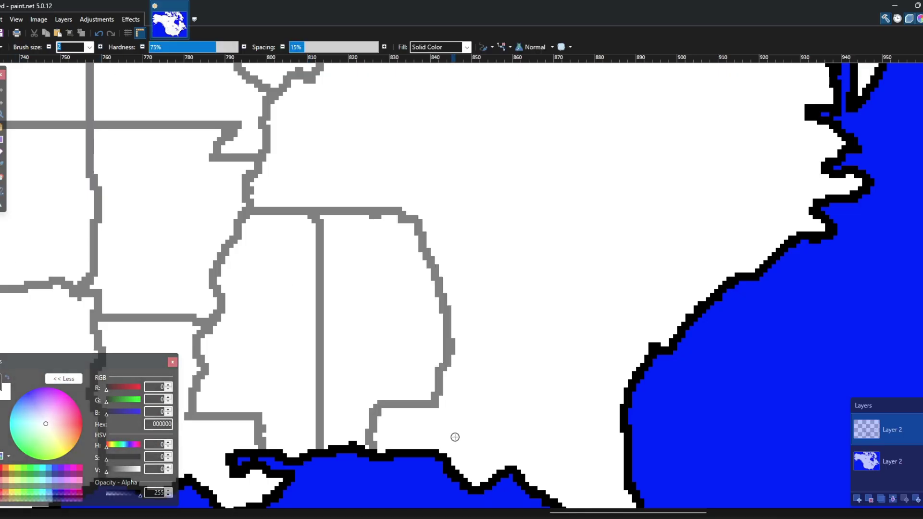
Extend Tennessee's southern border east and paint Georgia's borders with South Carolina and Florida to the Atlantic coast.
scroll(455, 437, "down", 3)
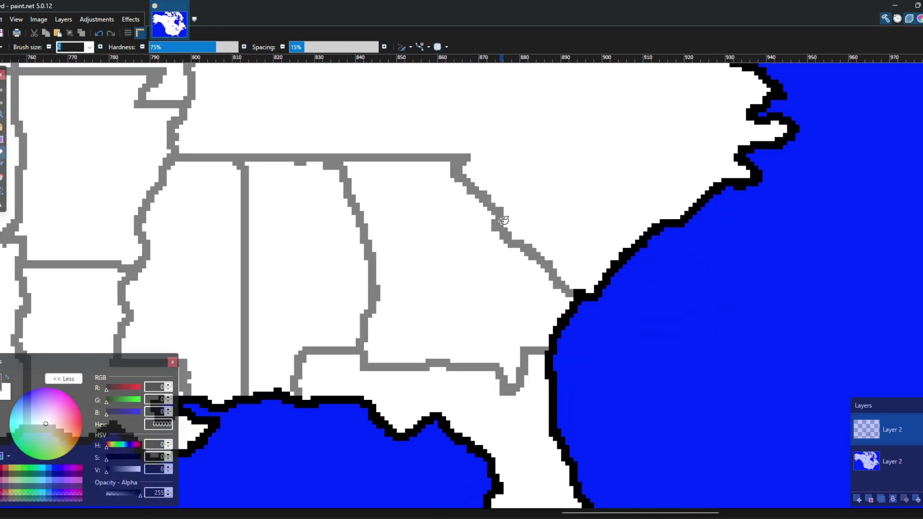
scroll(591, 378, "up", 3)
Paint North Carolina's borders with South Carolina and Tennessee and draw its straight northern border east to the coast.
left_click_drag(591, 378, 569, 232)
left_click_drag(688, 416, 607, 351)
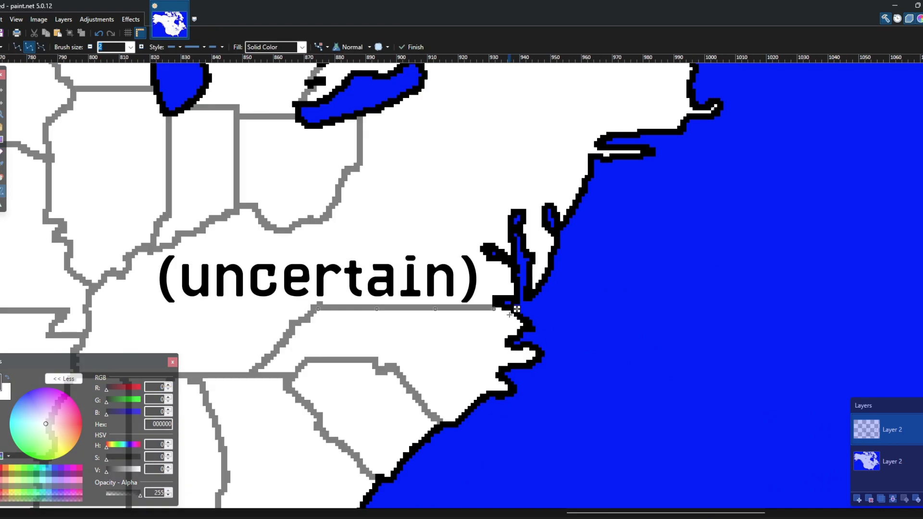
left_click_drag(494, 309, 502, 310)
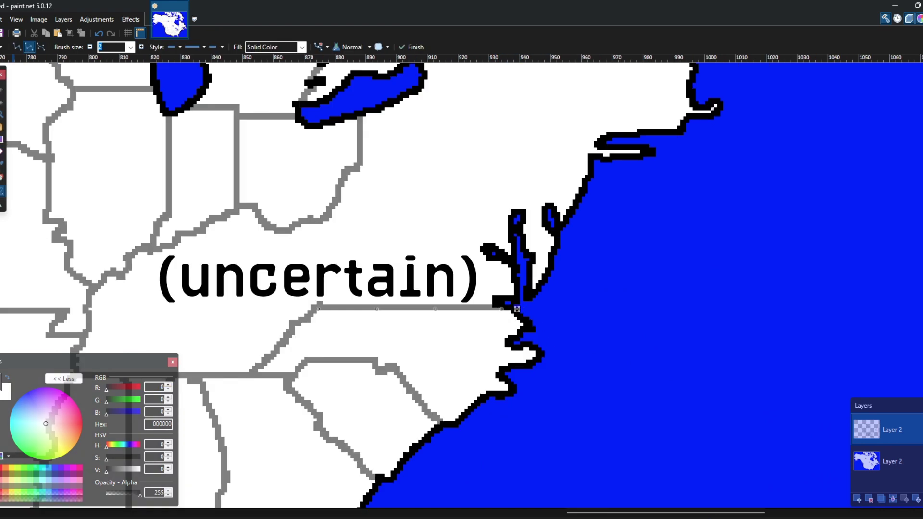
Extend the straight Virginia border west to the Mississippi and paint the borders of Delaware, Maryland and Pennsylvania.
key("b")
scroll(462, 278, "down", 3)
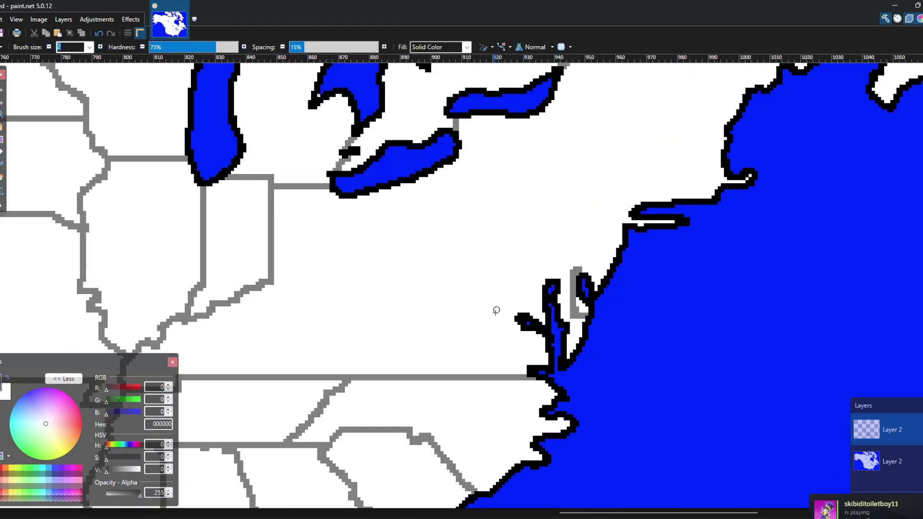
scroll(496, 315, "down", 2)
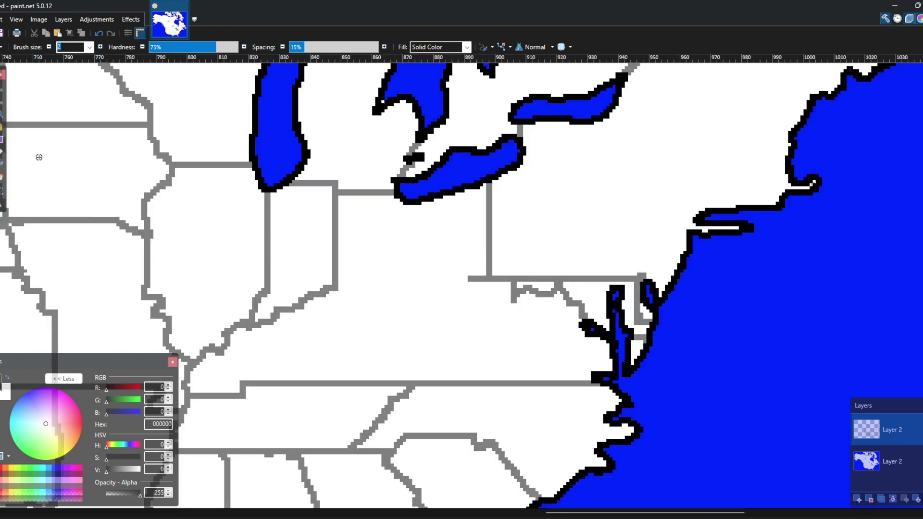
Paint West Virginia's borders with Virginia, Kentucky and Ohio and erase the line overshooting Pennsylvania's southwest corner.
left_click(2, 152)
left_click_drag(369, 278, 332, 245)
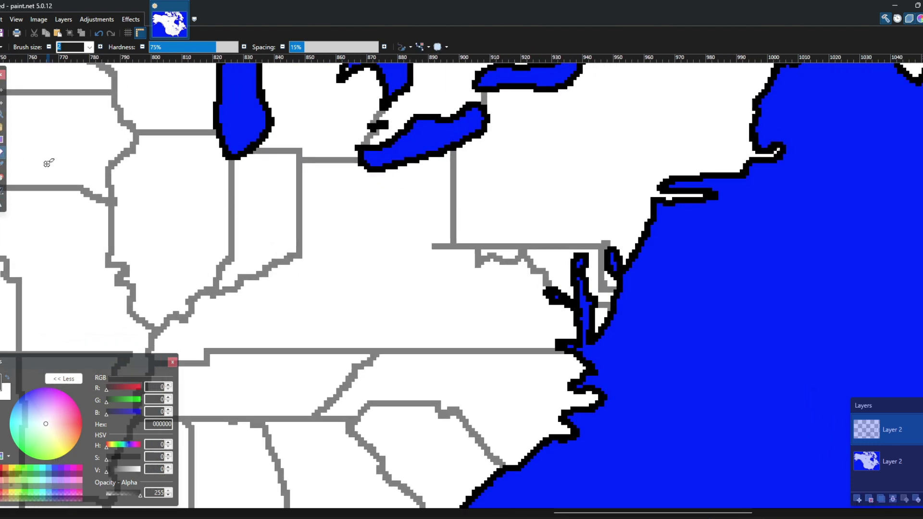
left_click(2, 164)
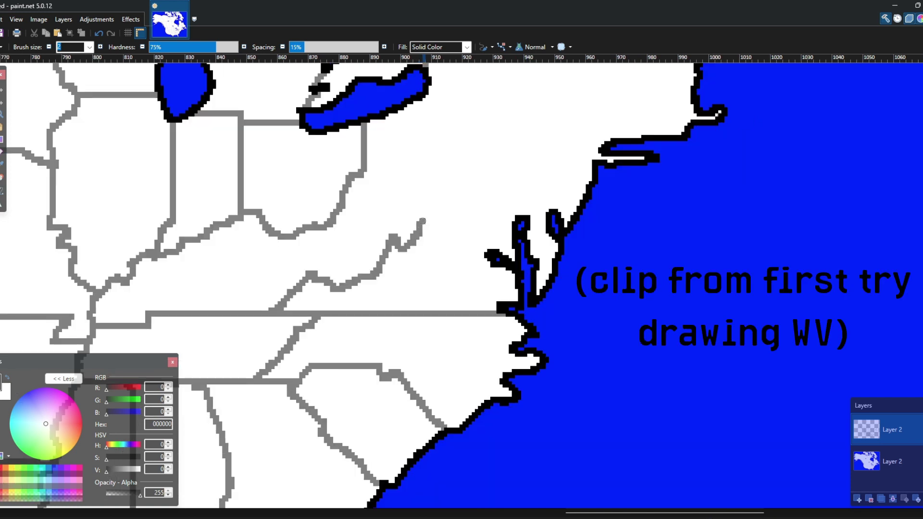
left_click_drag(446, 212, 461, 216)
scroll(405, 271, "up", 5)
scroll(405, 270, "left", 2)
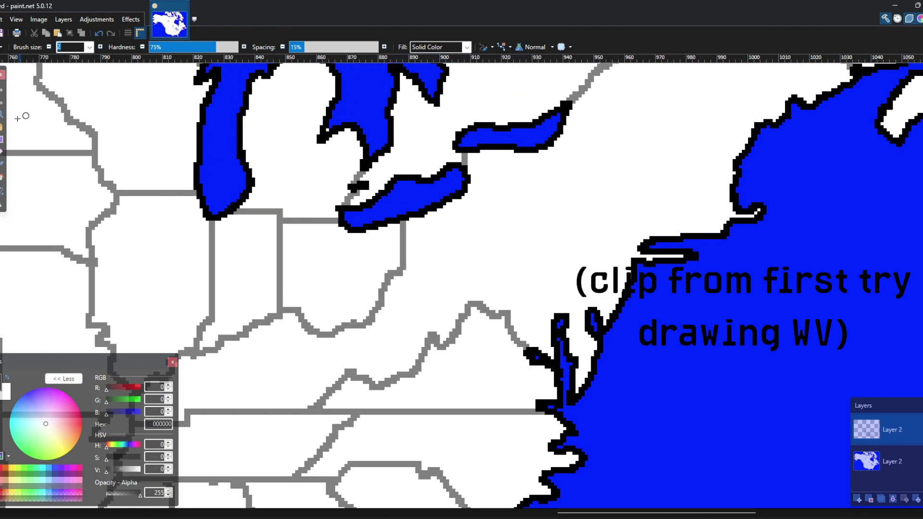
left_click(1, 152)
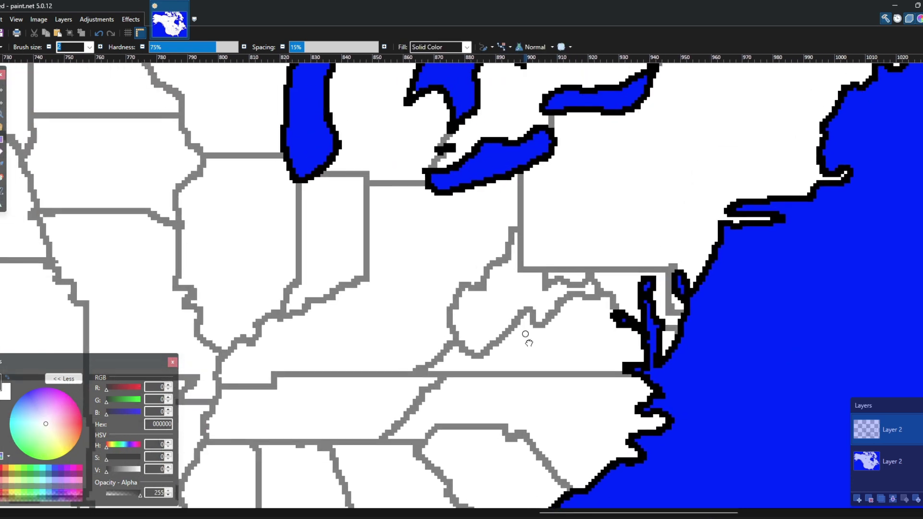
left_click_drag(525, 336, 546, 376)
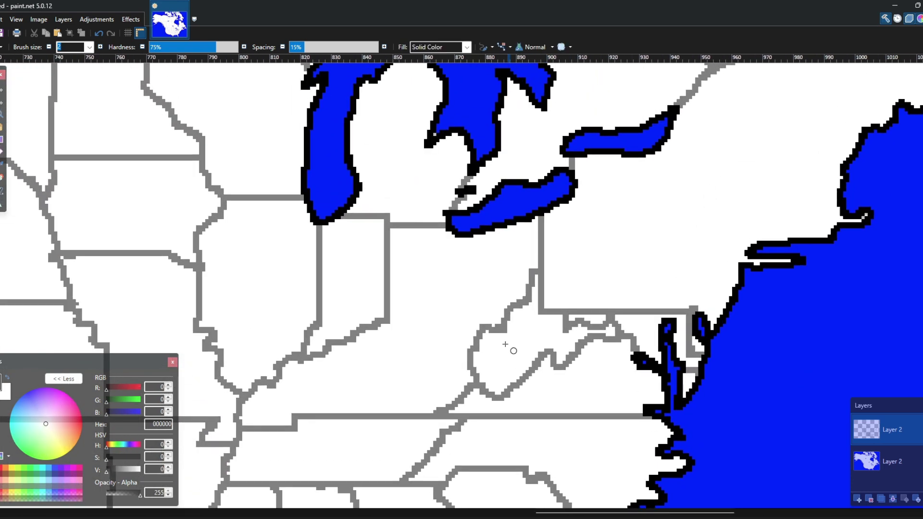
left_click_drag(427, 280, 514, 290)
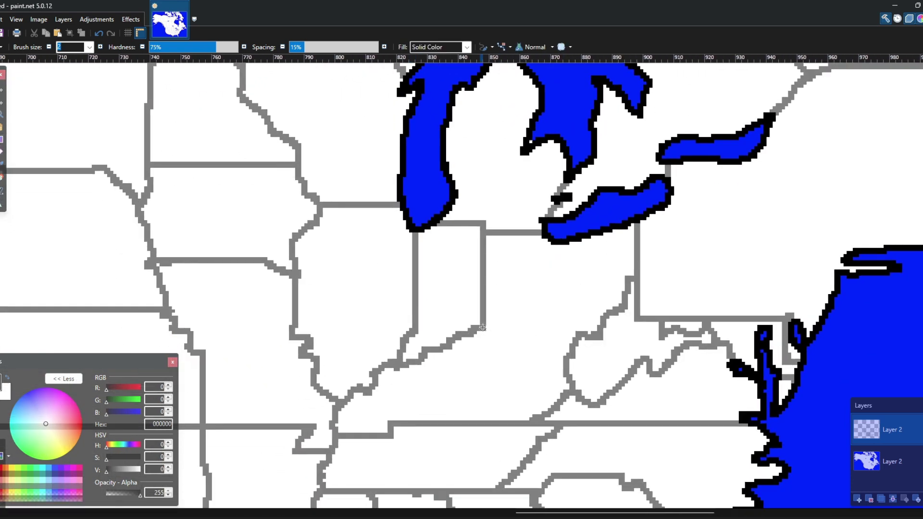
Paint the Ohio–Kentucky border from Indiana to West Virginia and New York's and New Jersey's borders with Pennsylvania and each other.
mouse_move(482, 328)
left_mouse_down()
mouse_move(500, 313)
mouse_move(502, 337)
mouse_move(517, 339)
left_mouse_up()
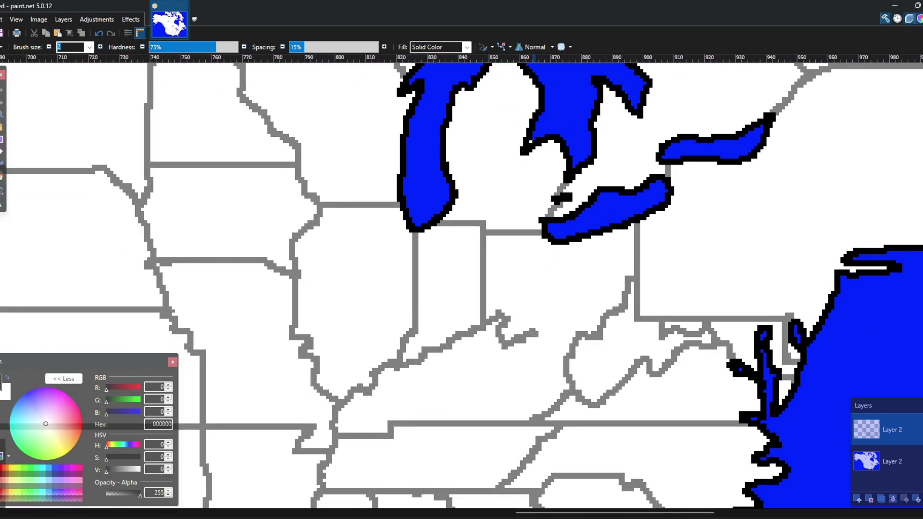
mouse_move(535, 334)
left_mouse_down()
mouse_move(566, 353)
mouse_move(482, 329)
left_mouse_up()
left_click_drag(699, 237, 417, 274)
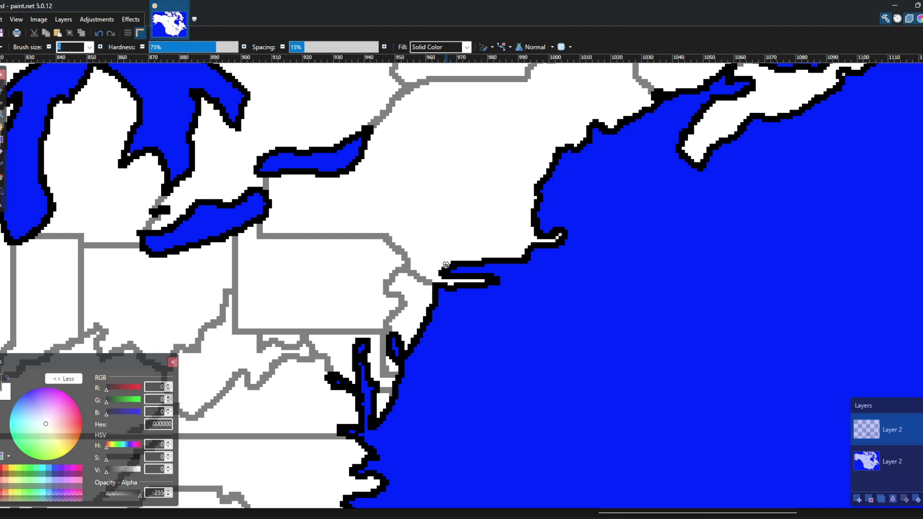
Paint Connecticut's borders with New York and Massachusetts and outline Rhode Island down to the Atlantic coast.
mouse_move(446, 264)
left_mouse_down()
mouse_move(436, 254)
mouse_move(449, 225)
mouse_move(490, 223)
mouse_move(496, 257)
left_mouse_up()
left_click_drag(499, 224, 518, 256)
scroll(518, 257, "down", 3)
scroll(410, 305, "up", 3)
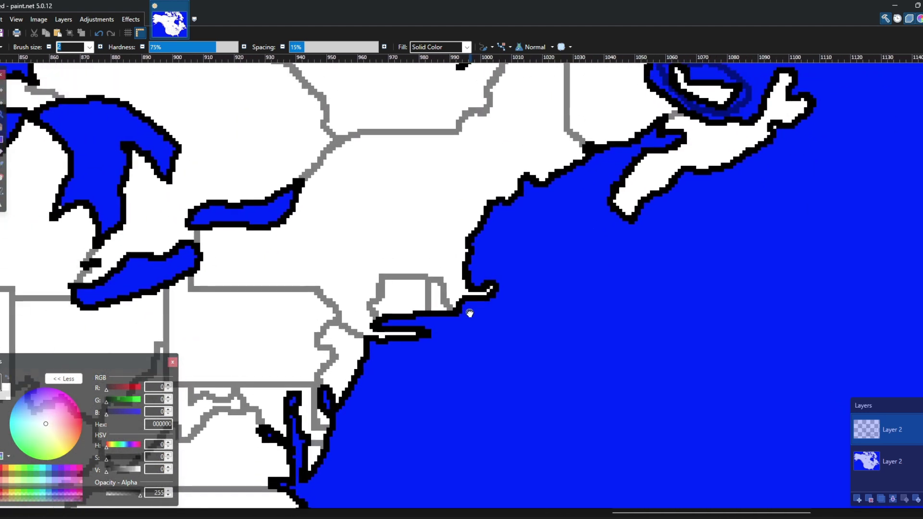
Paint Massachusetts' northern and western borders and the borders separating New York, Vermont, New Hampshire and Maine.
mouse_move(470, 314)
left_mouse_down()
mouse_move(411, 368)
mouse_move(552, 382)
left_mouse_up()
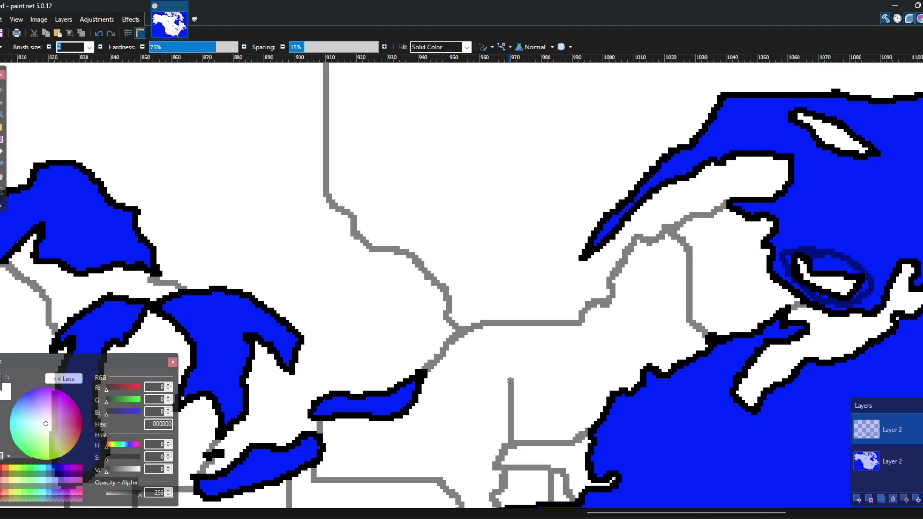
scroll(510, 381, "down", 2)
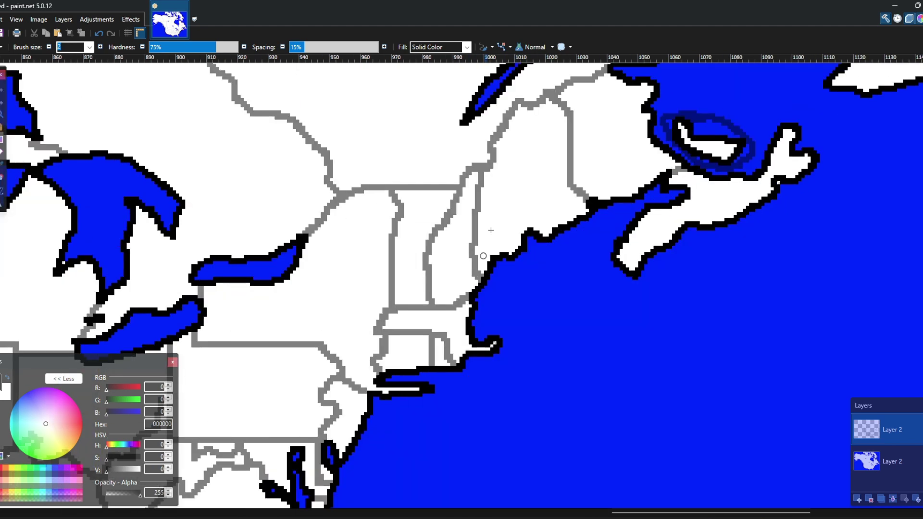
scroll(407, 296, "up", 2)
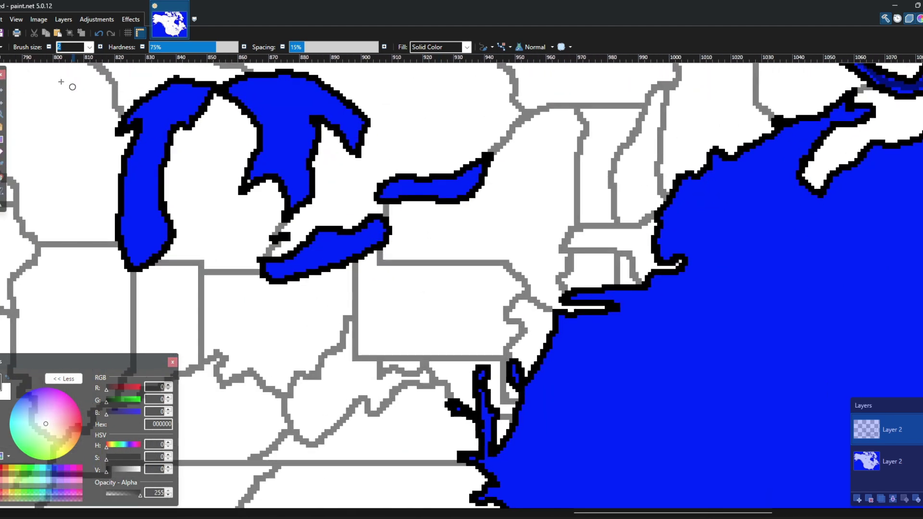
Examine the northeastern state borders up close and review the whole North America map.
left_click(1, 114)
scroll(443, 237, "down", 2)
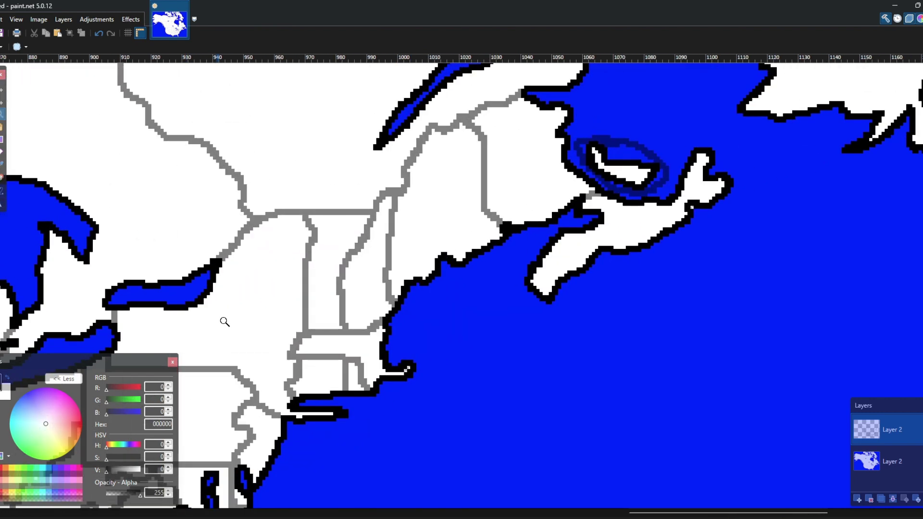
scroll(295, 247, "up", 2)
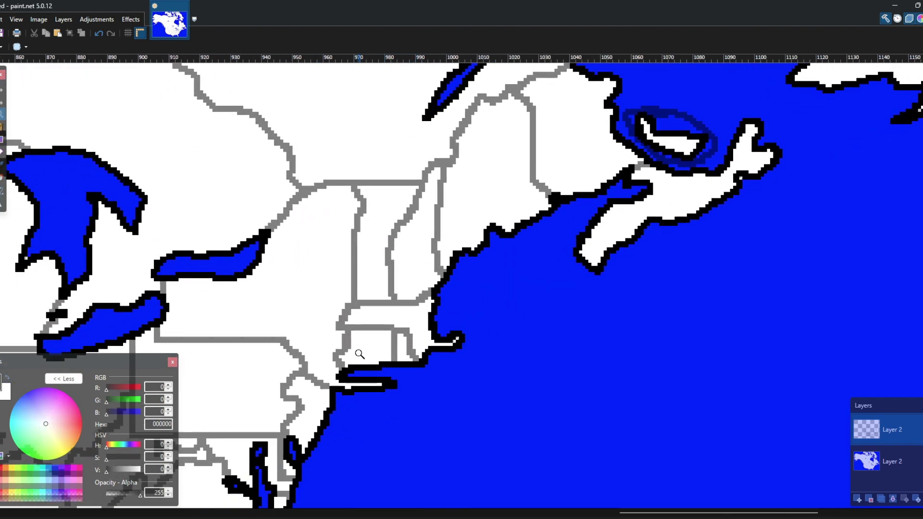
scroll(413, 234, "down", 1)
scroll(412, 233, "up", 1)
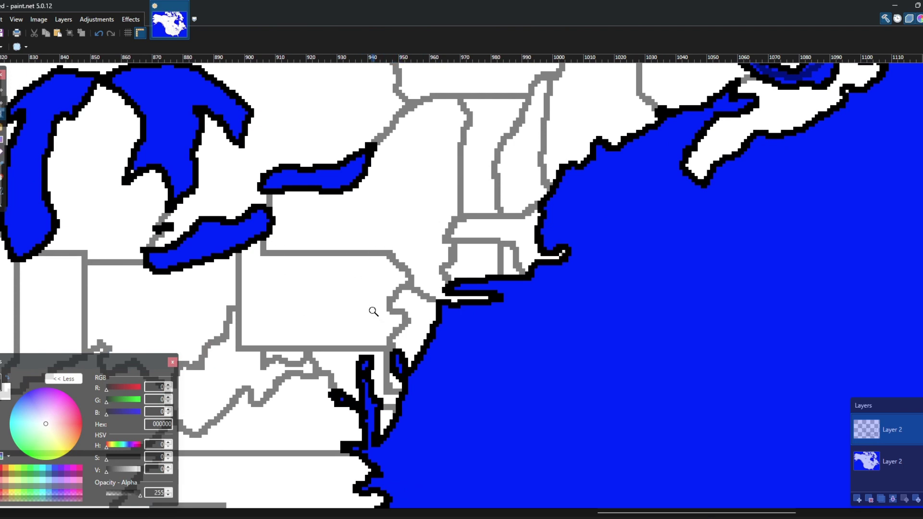
scroll(373, 311, "down", 5)
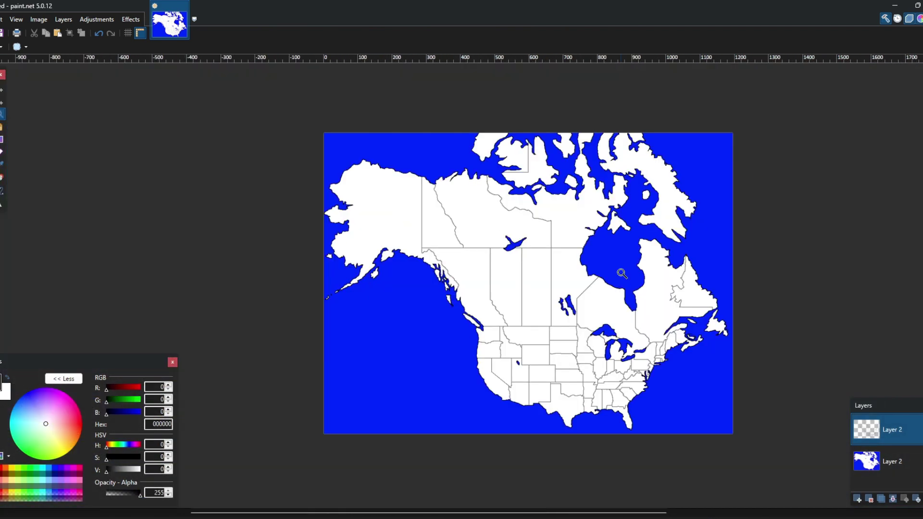